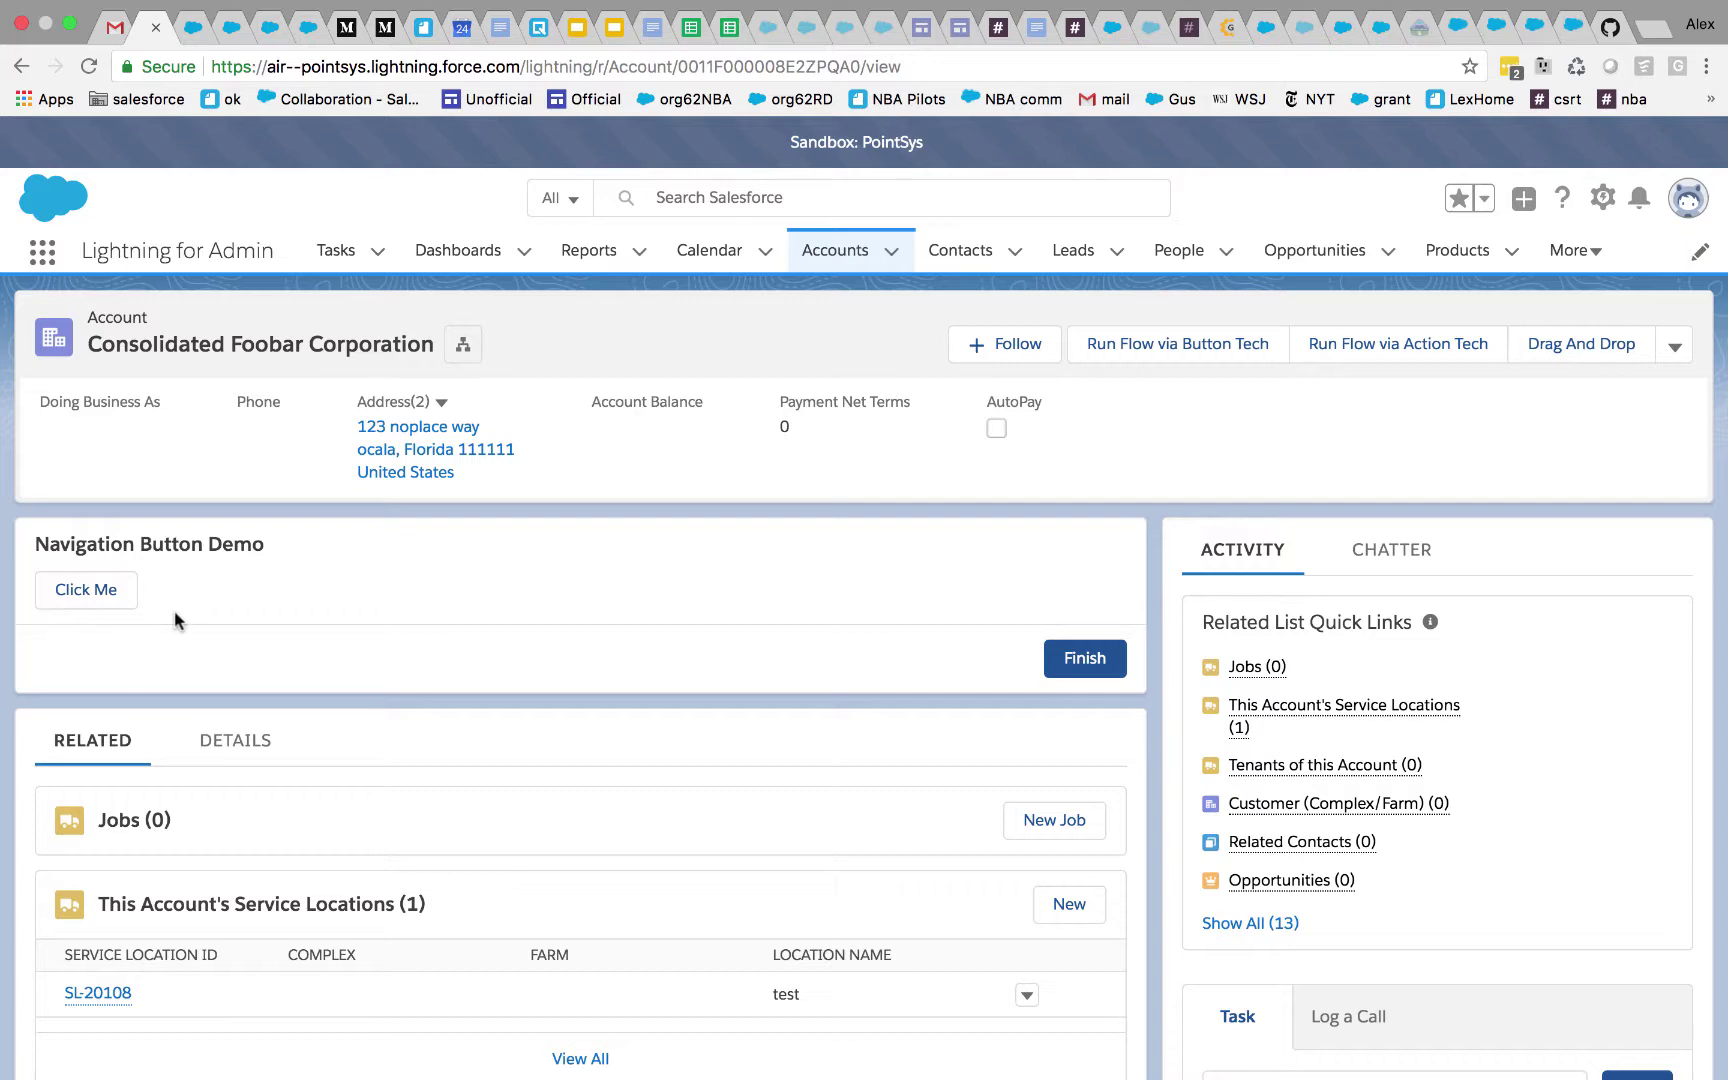
Step: Test the Click Me navigation in the embedded flow and via Run Flow via Button Tech, returning to the account record each time
click(89, 591)
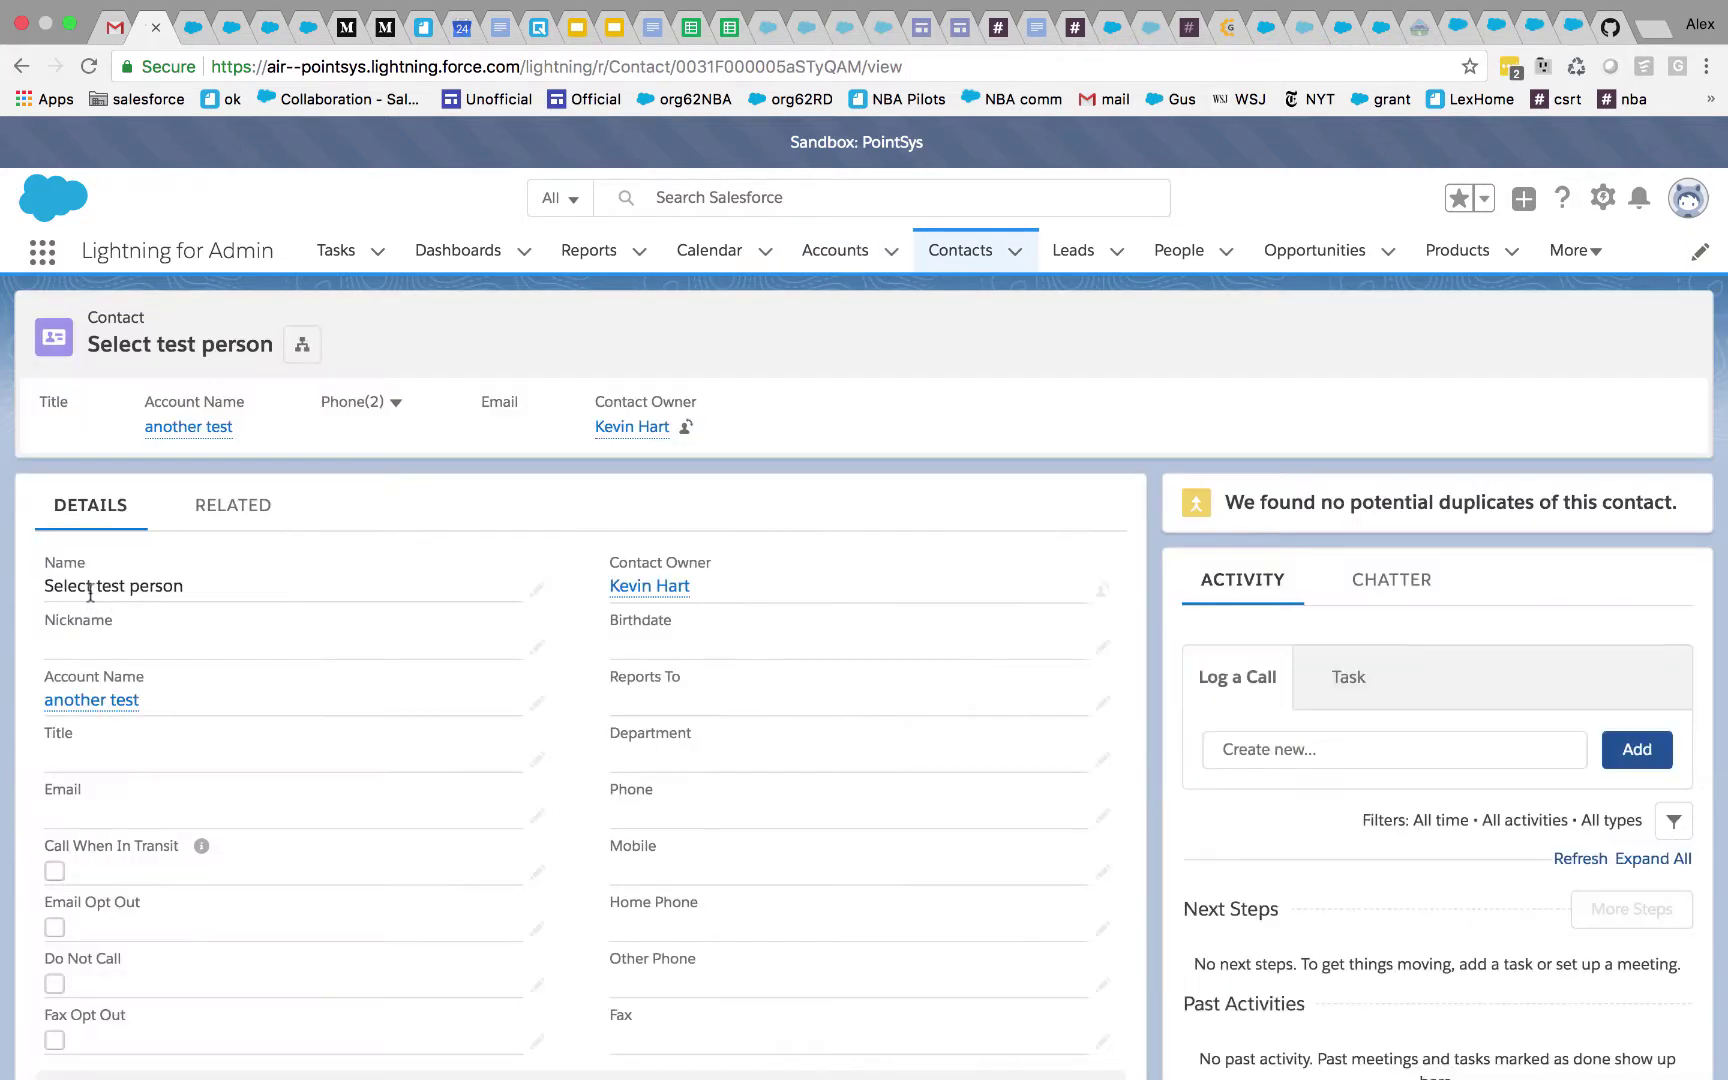
click(20, 67)
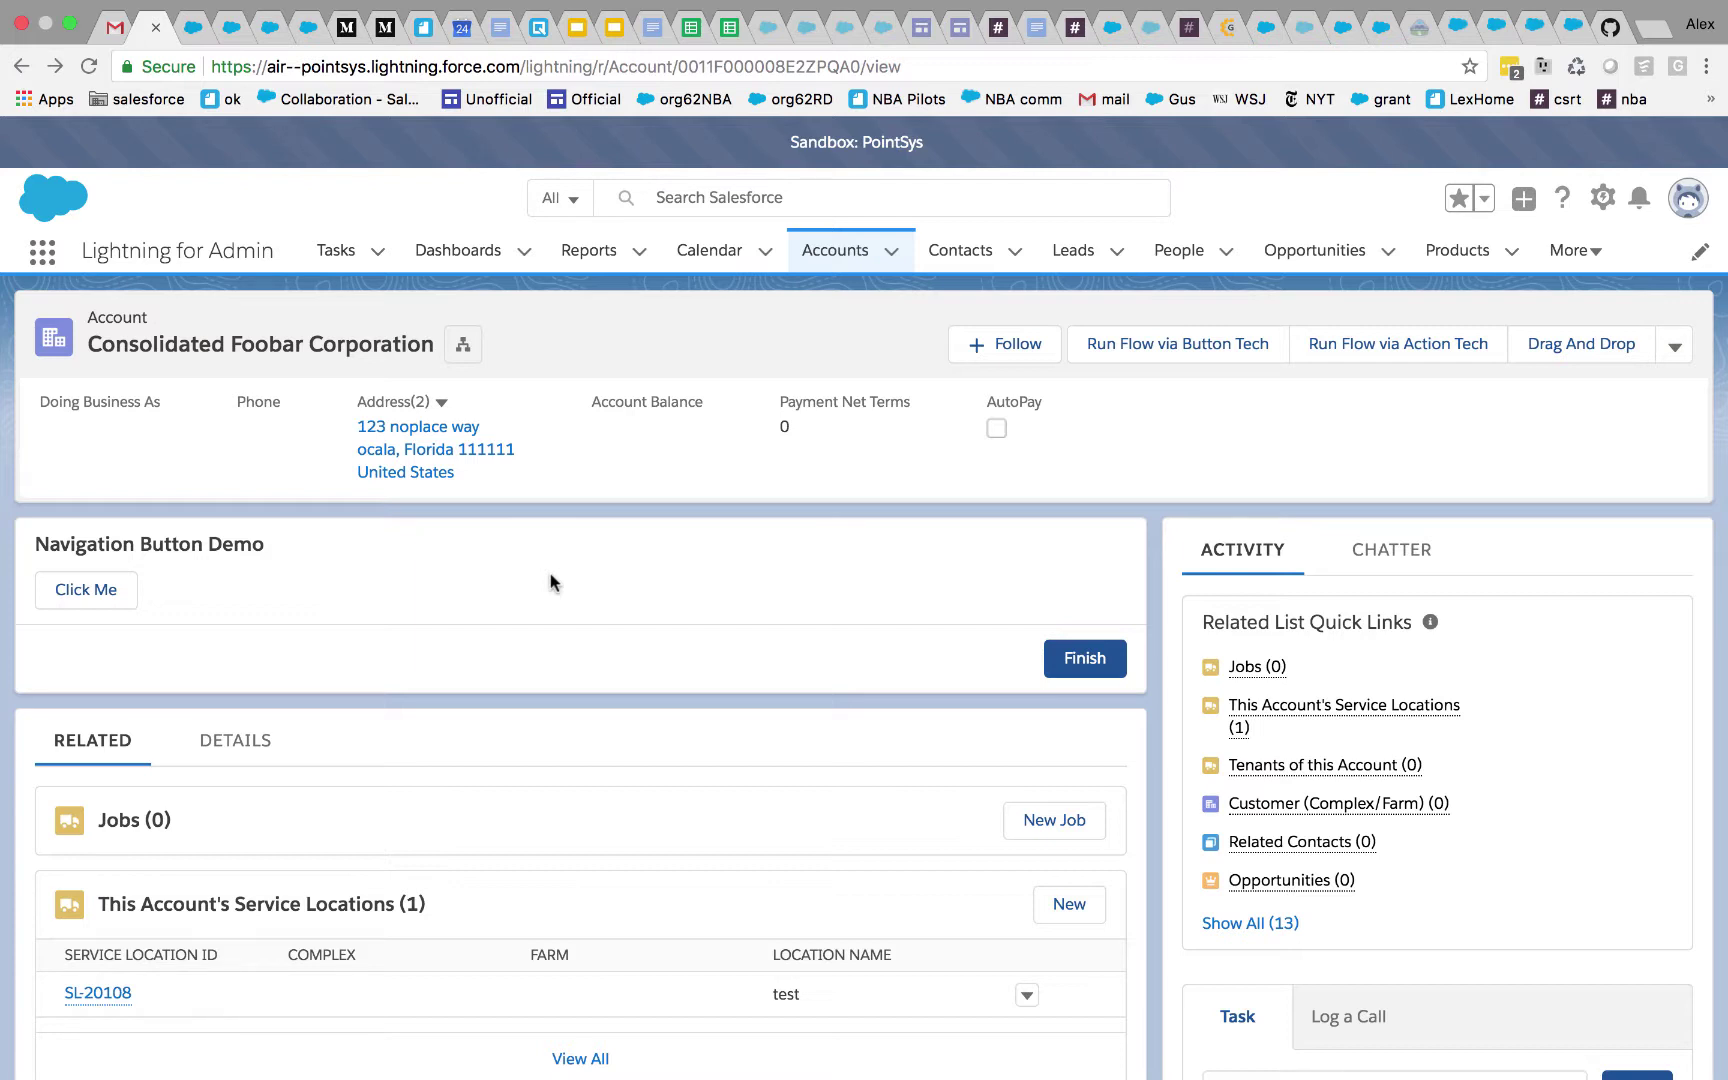
click(1176, 358)
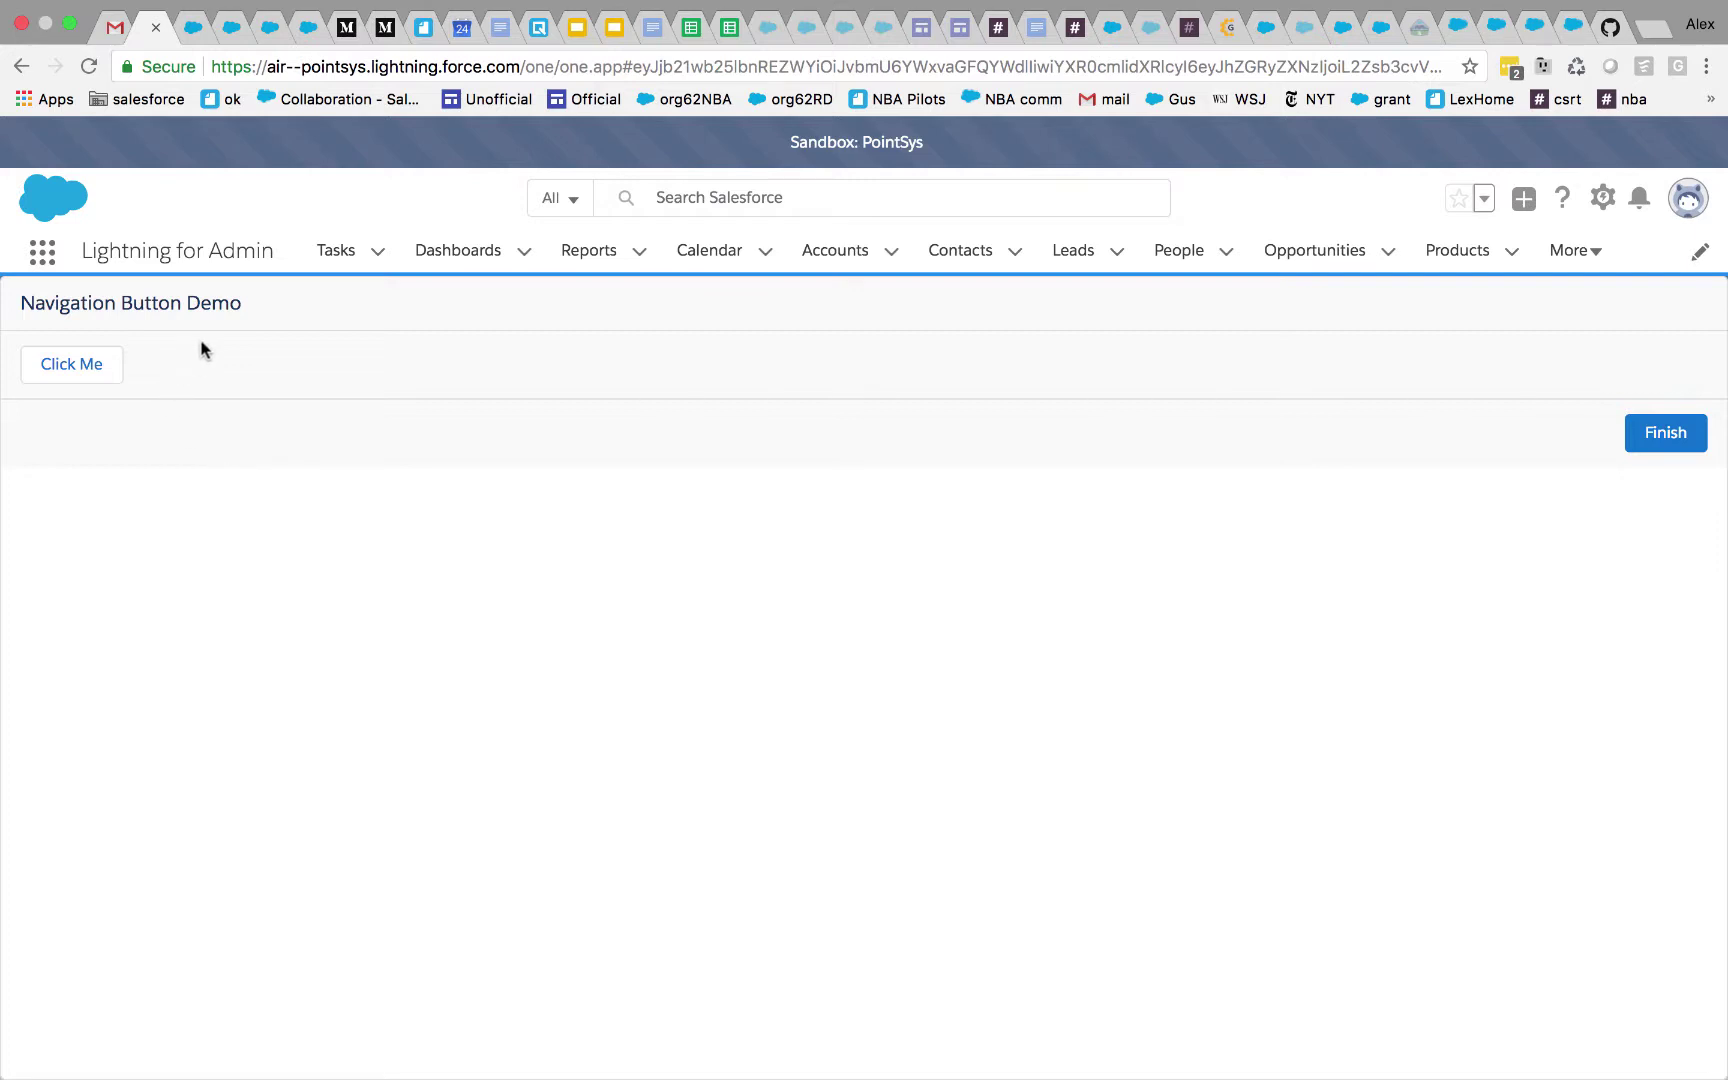
click(78, 376)
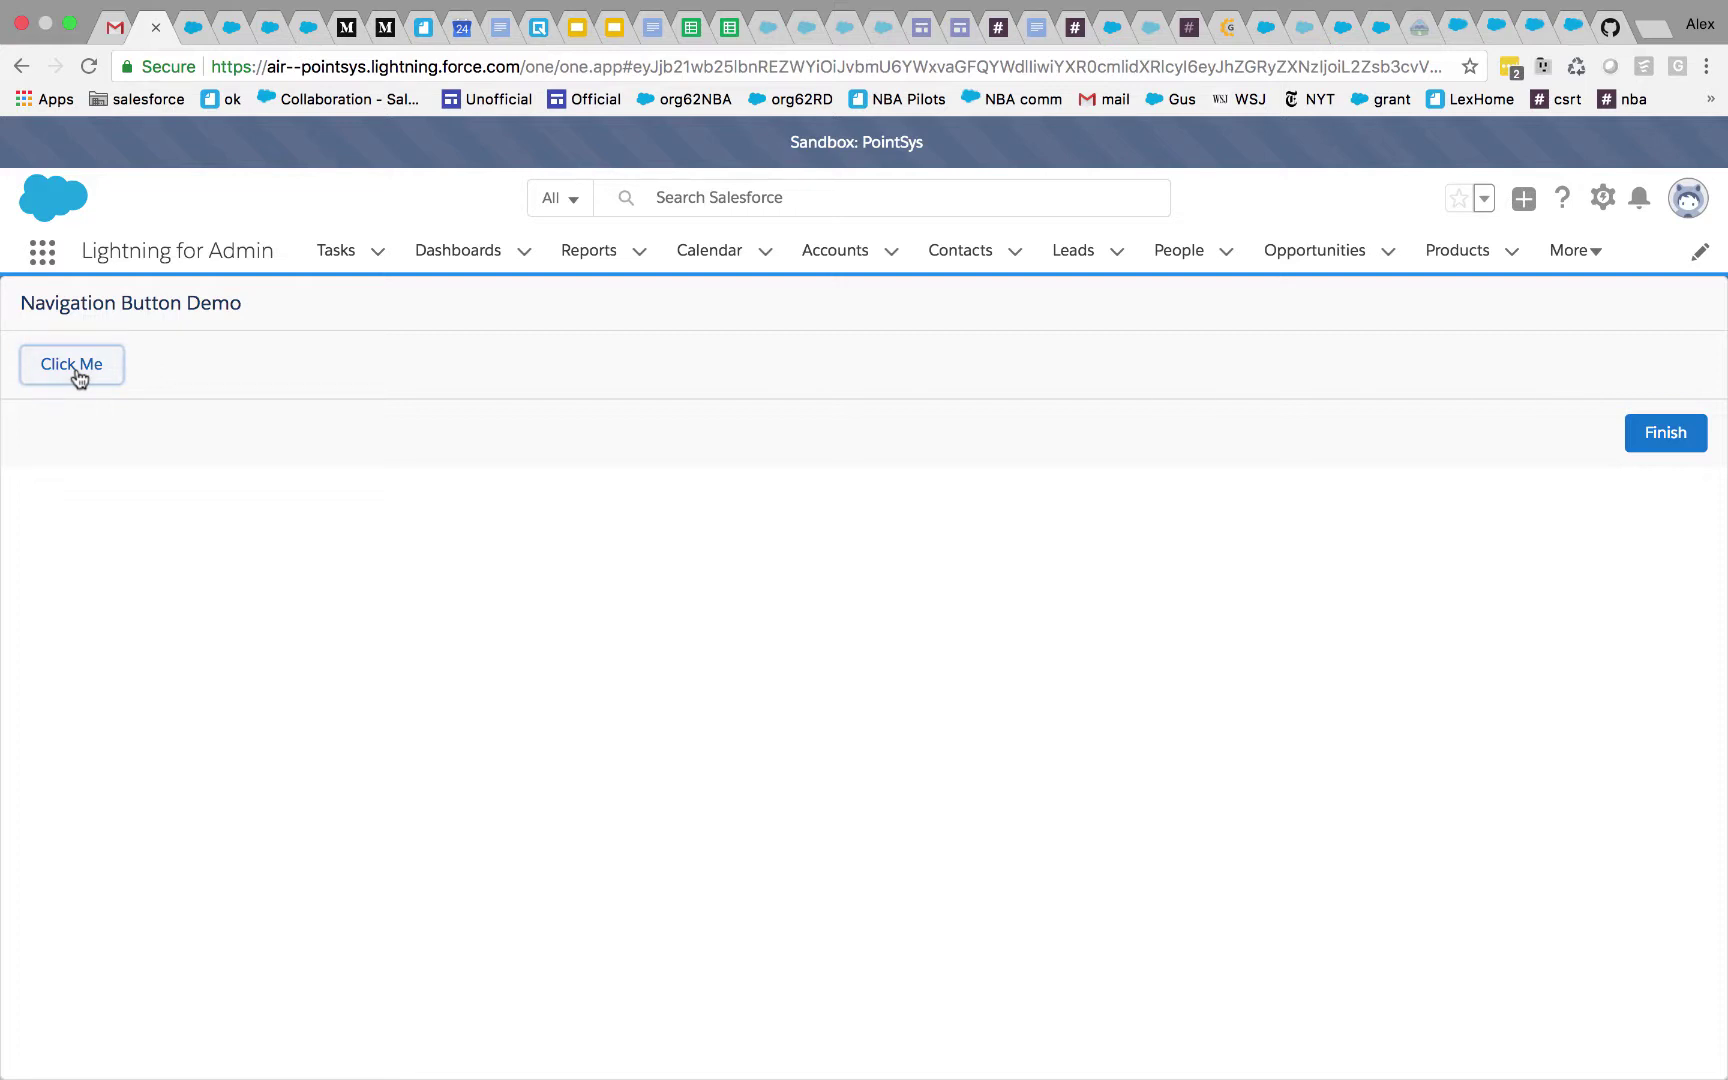
click(19, 68)
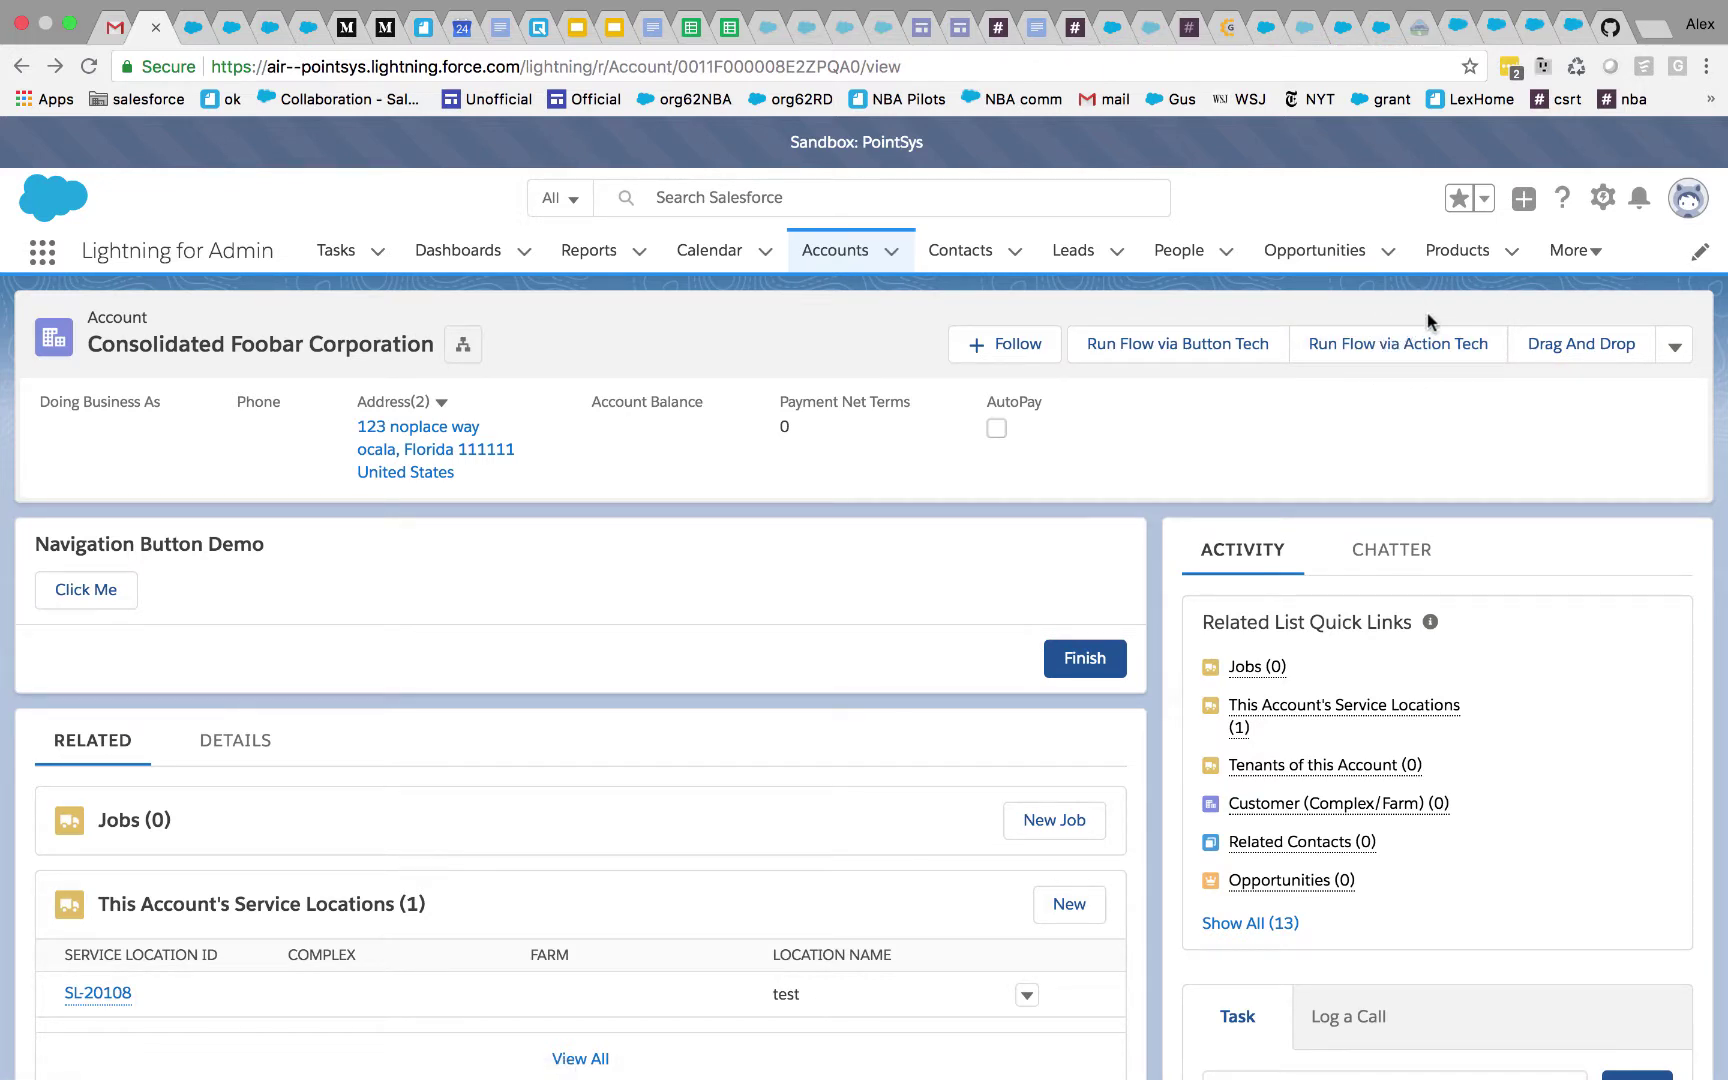
Step: Launch Run Flow via Action Tech on the account, test its Click Me navigation, and return to the account record
click(1405, 346)
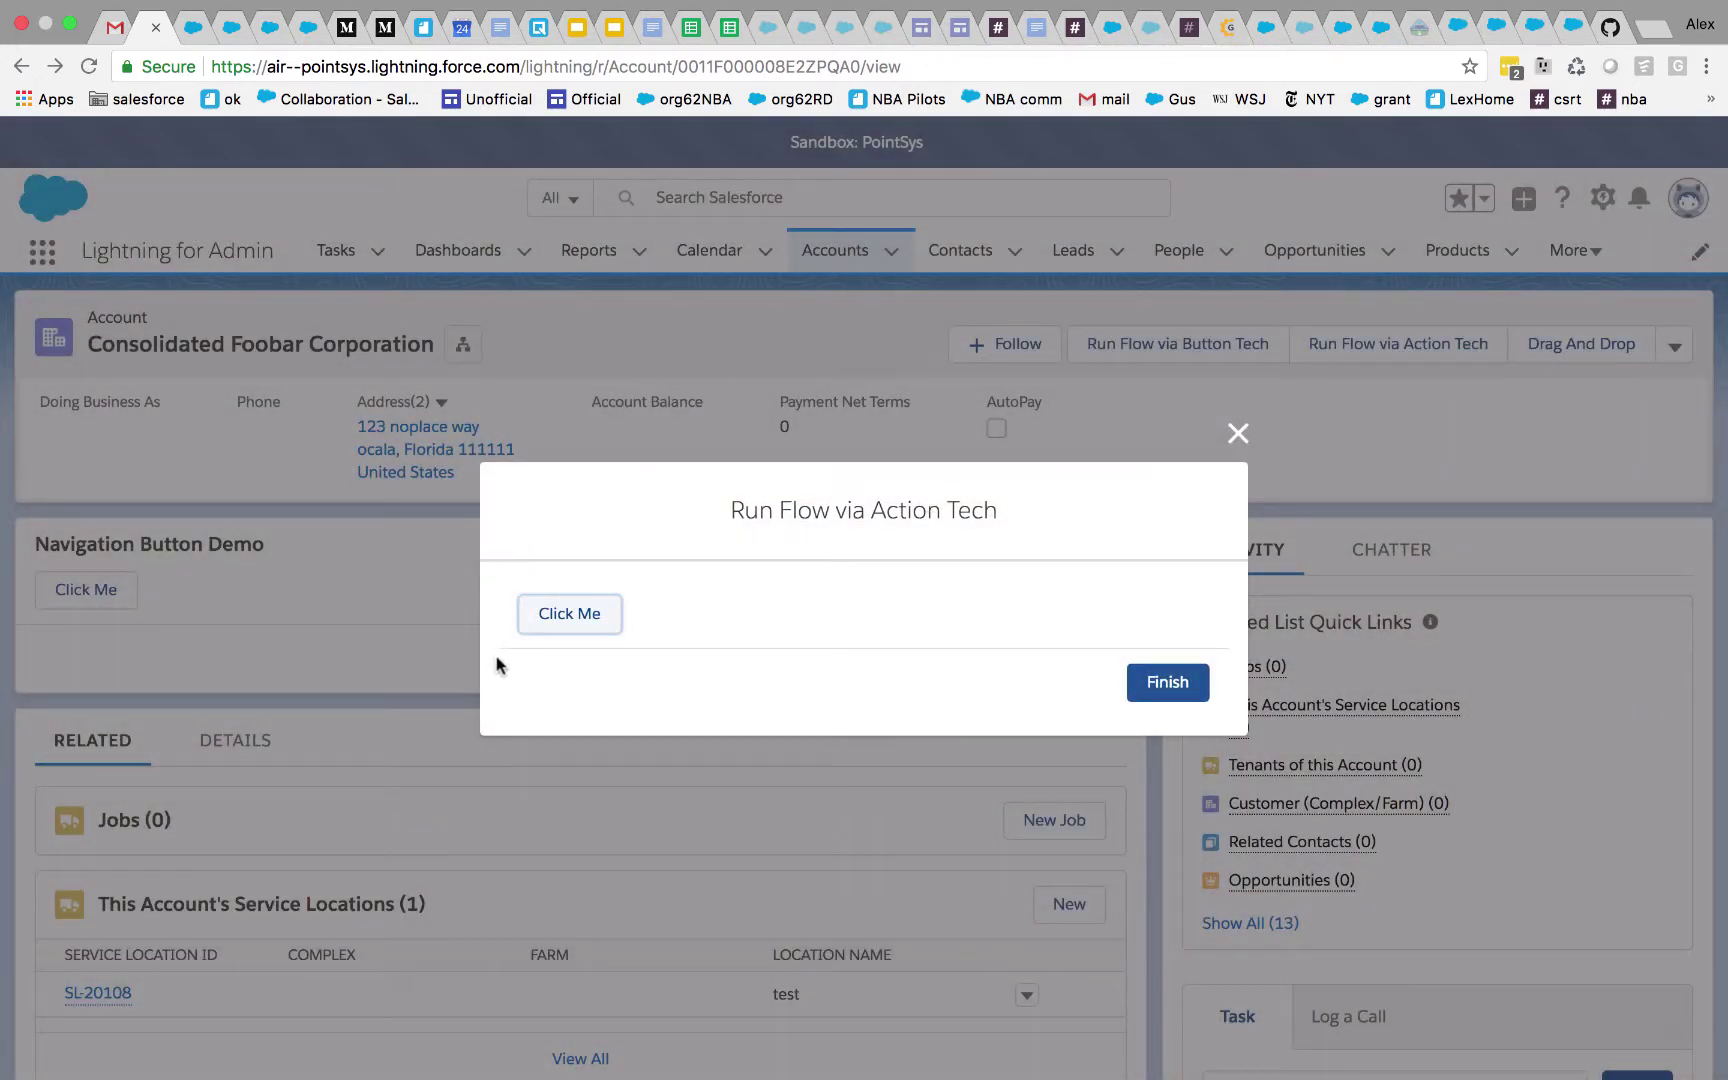
click(569, 613)
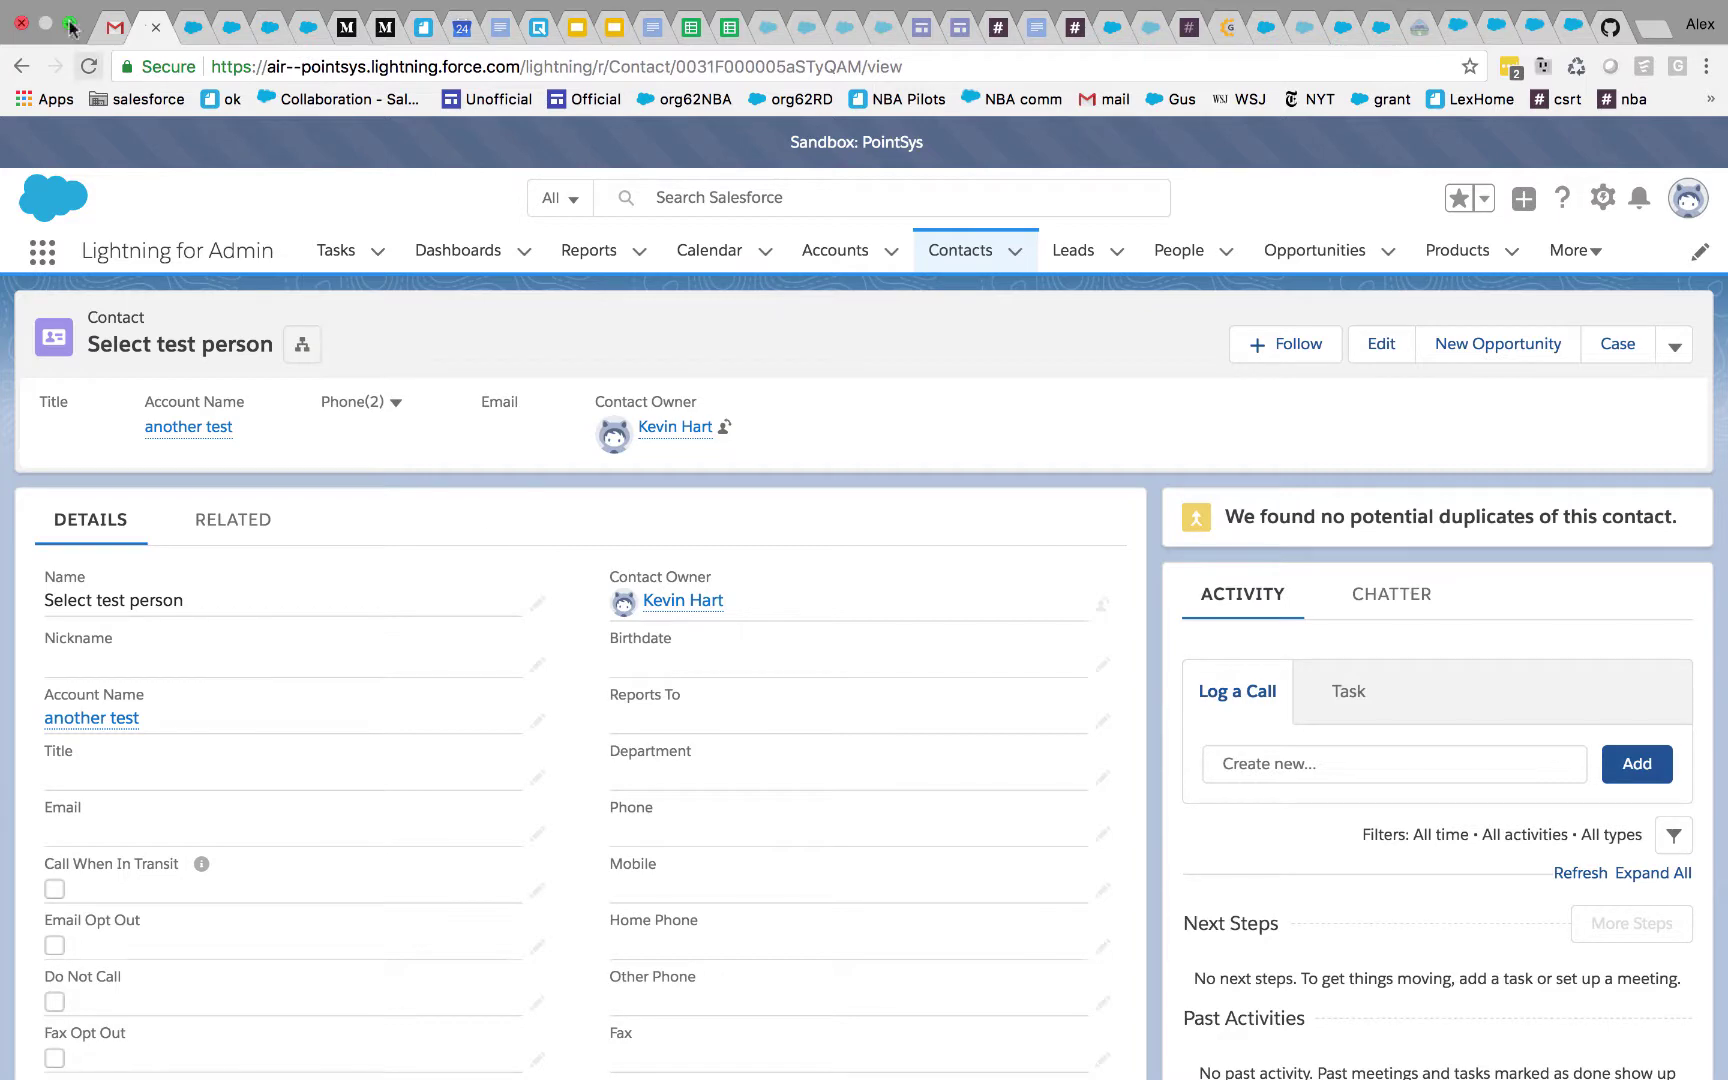
click(24, 70)
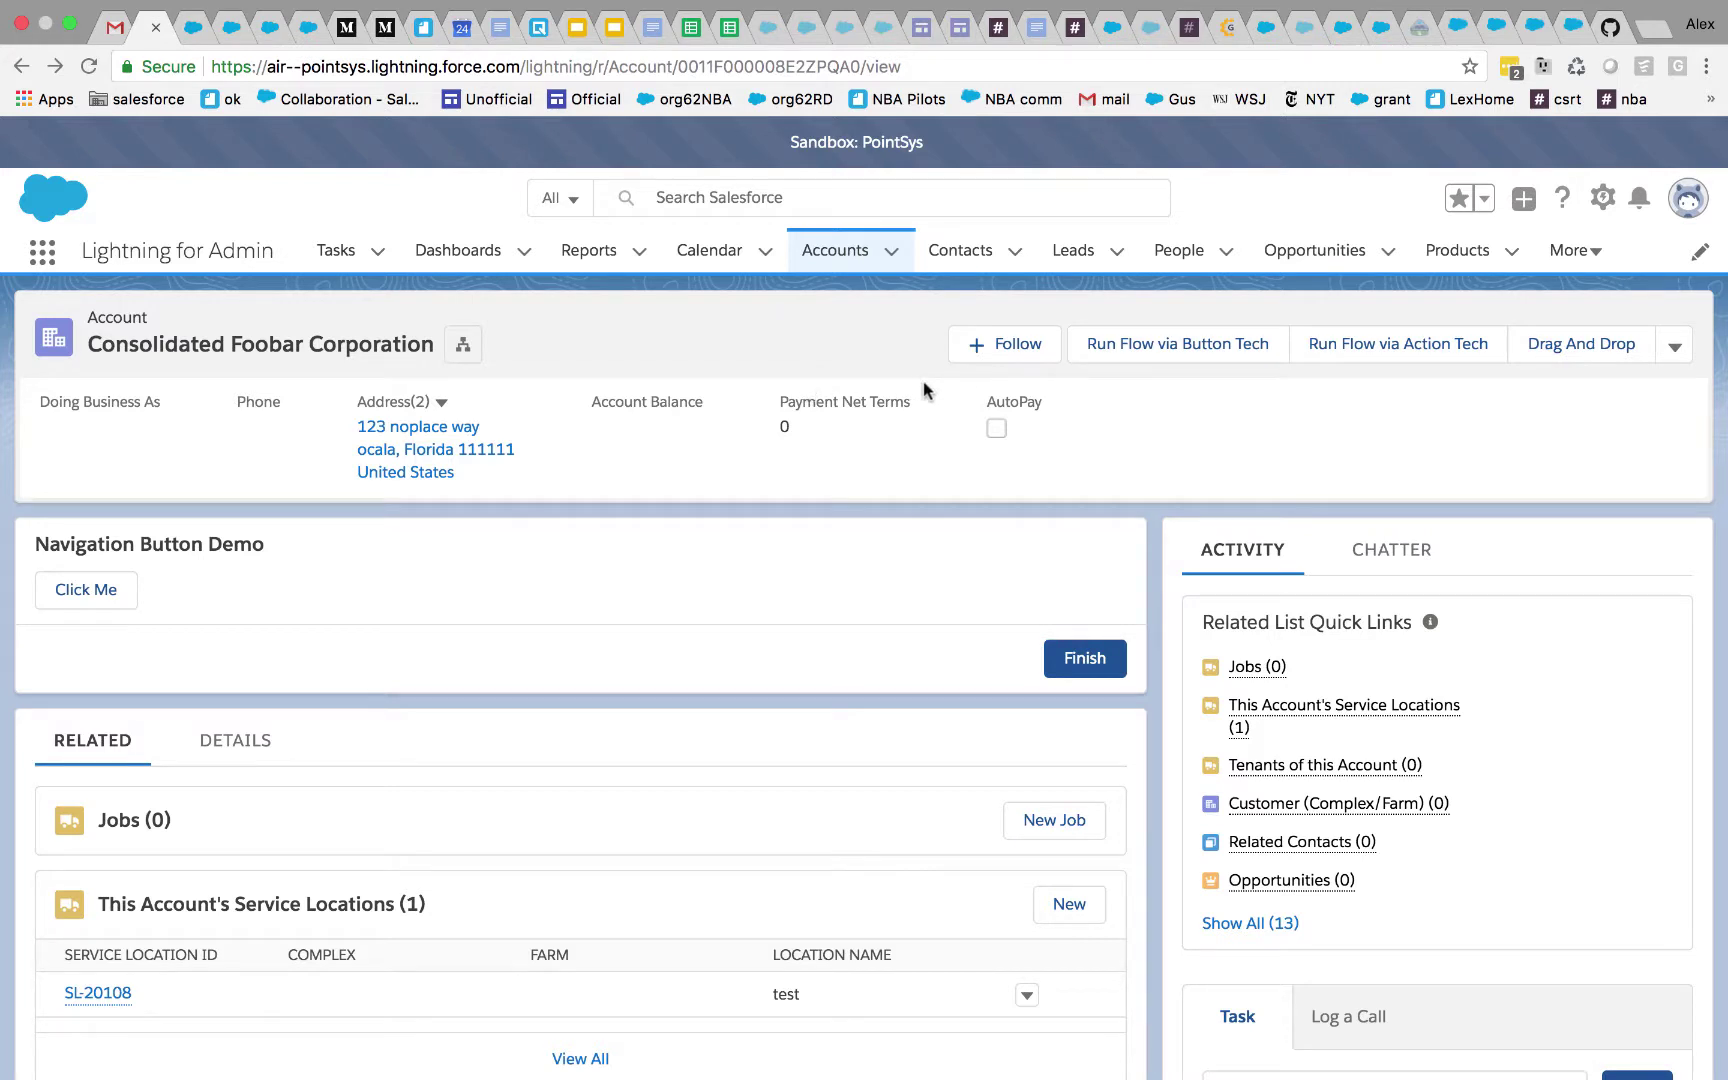
Step: Open the account record page for editing, select its Highlights Panel, and review the explanation of how the panel works
click(1602, 199)
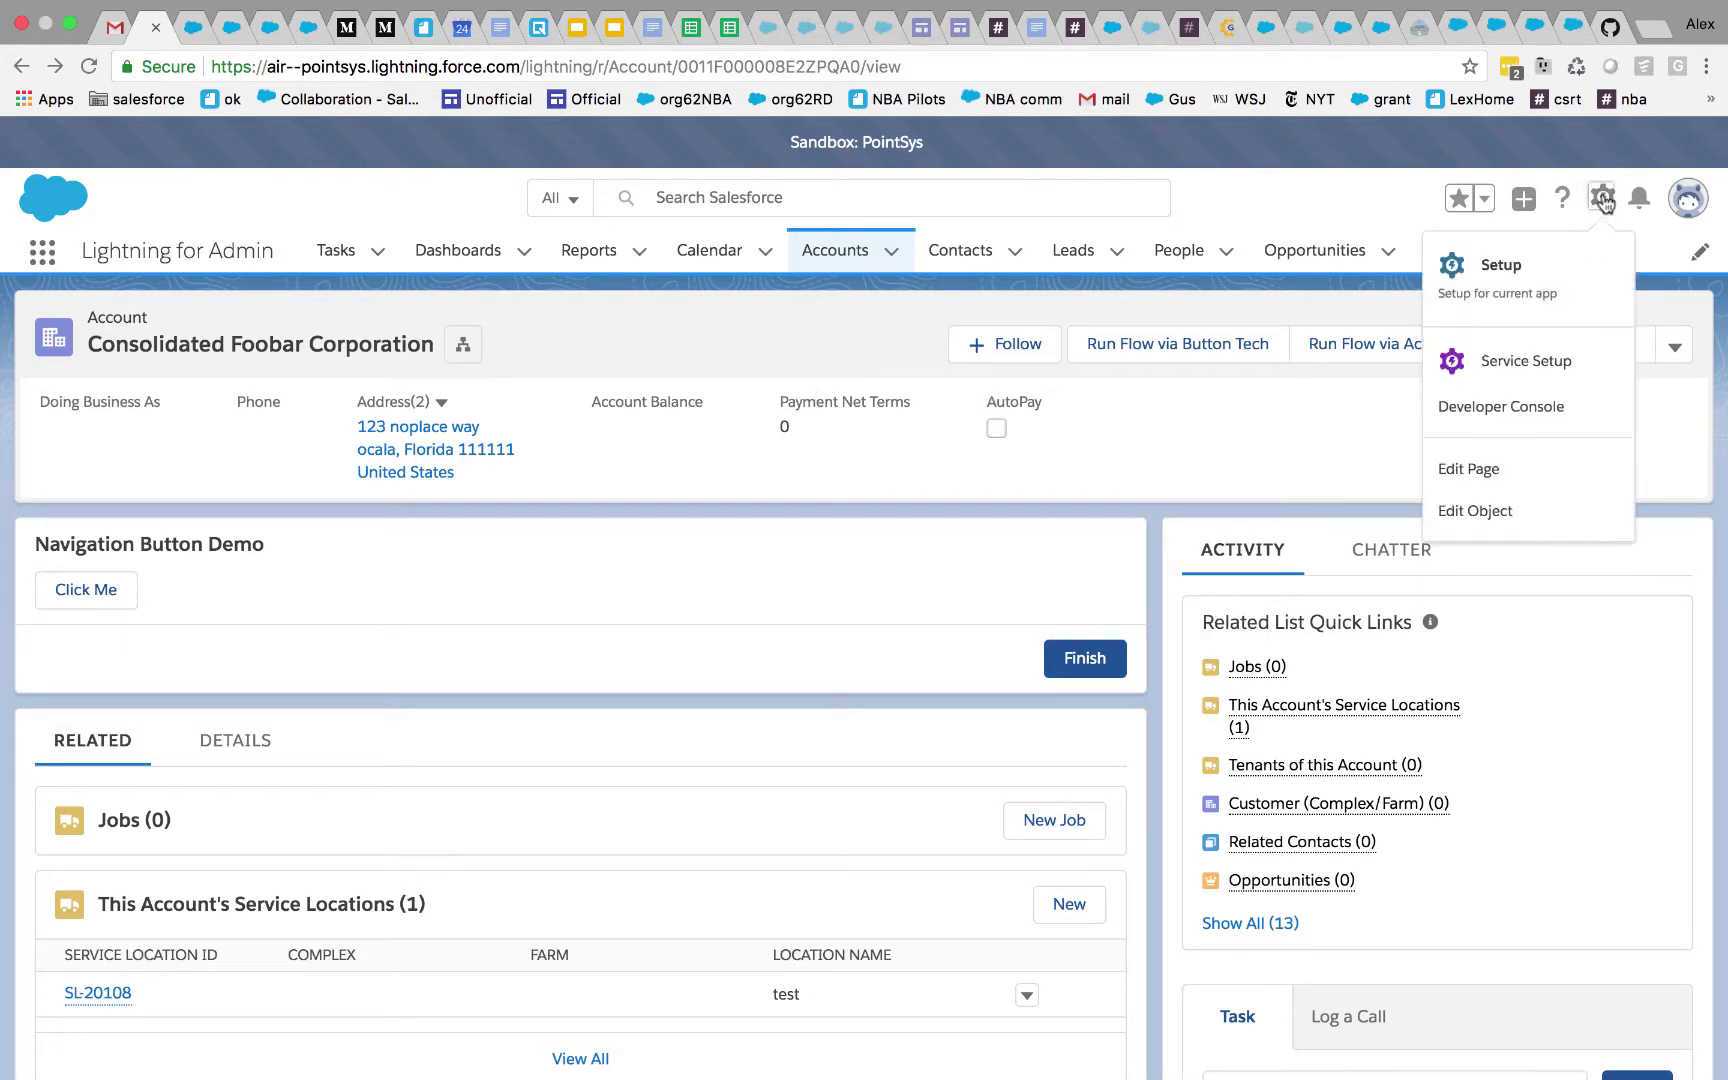
click(1478, 472)
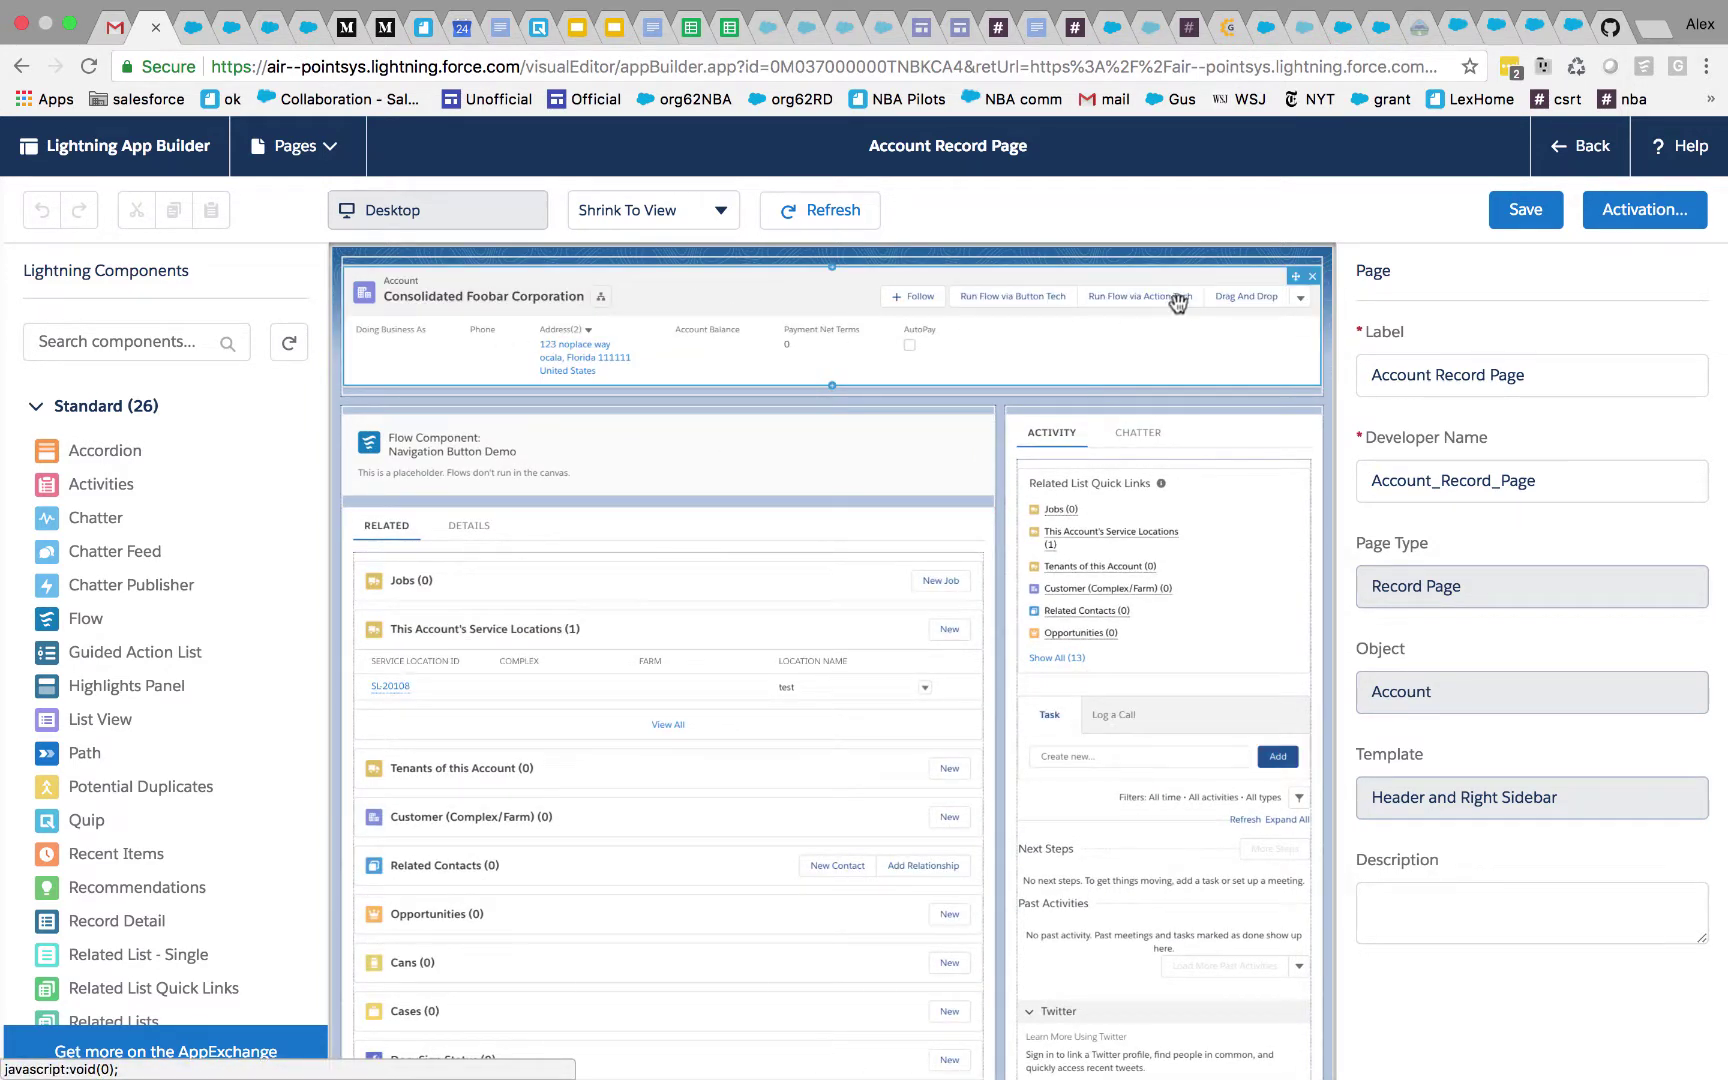
click(1026, 336)
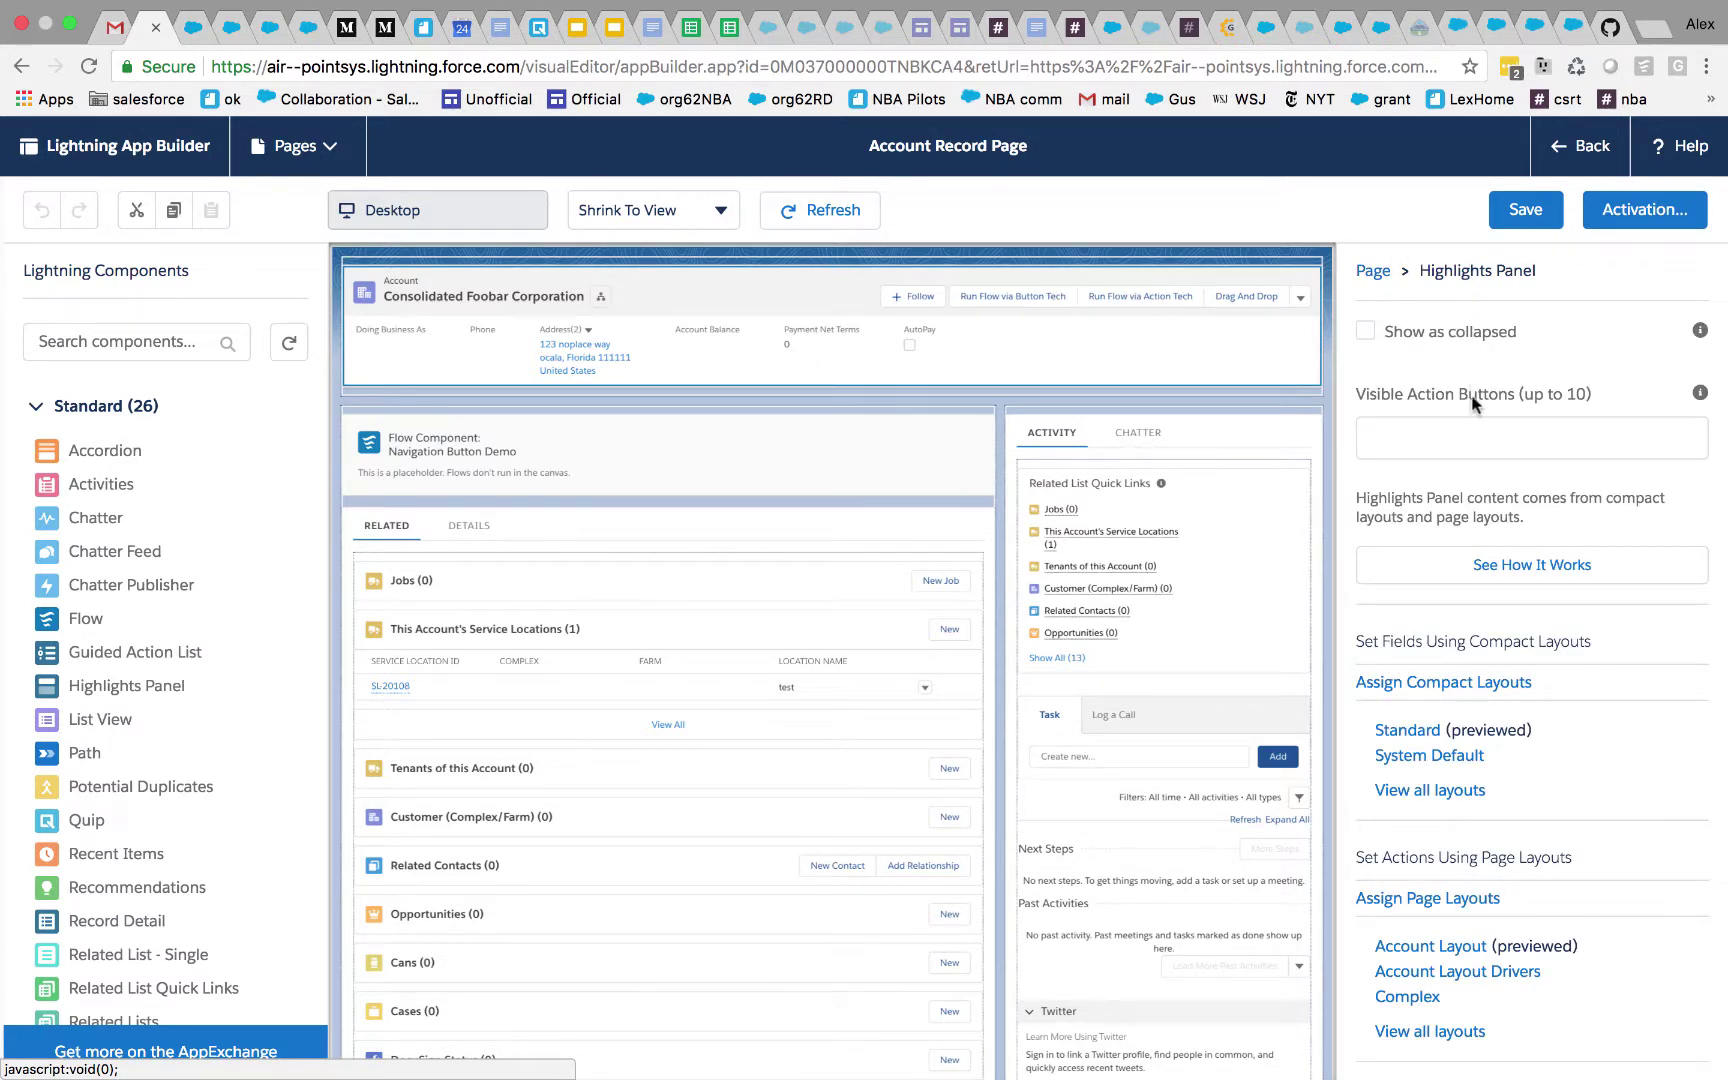
scroll(1450, 658, down, 3)
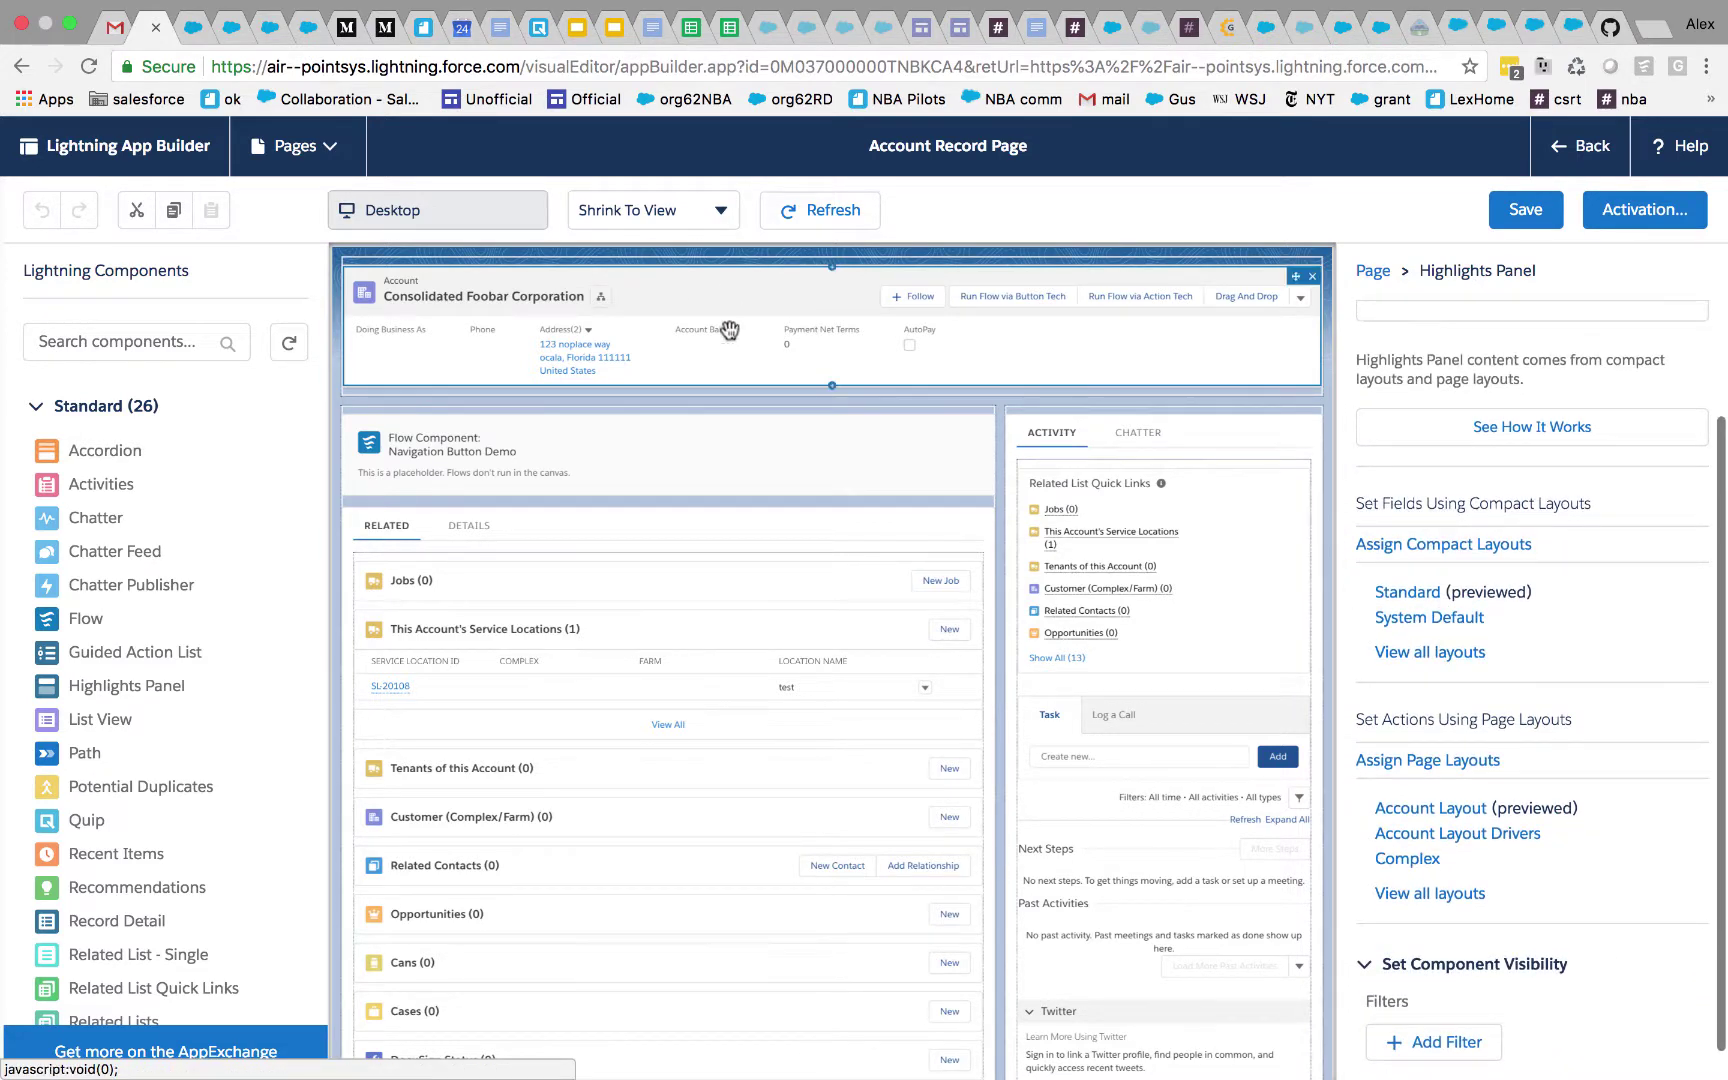
scroll(1504, 501, up, 3)
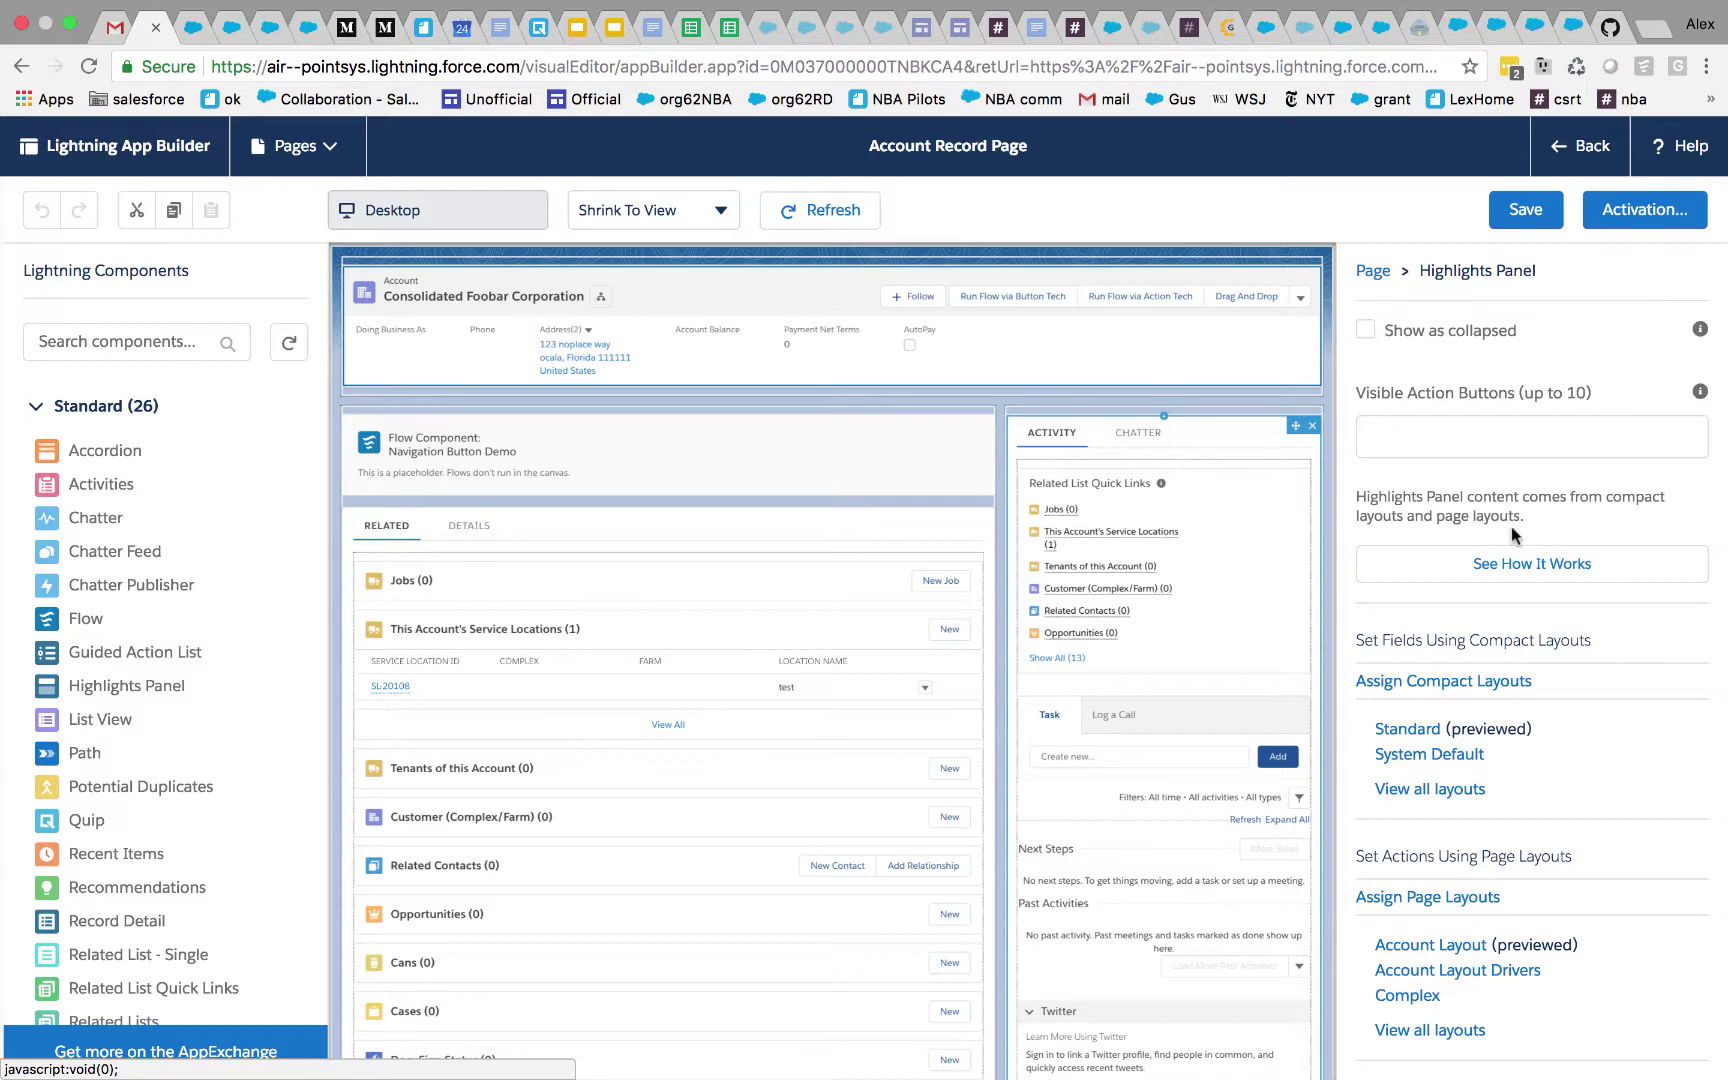
click(1521, 560)
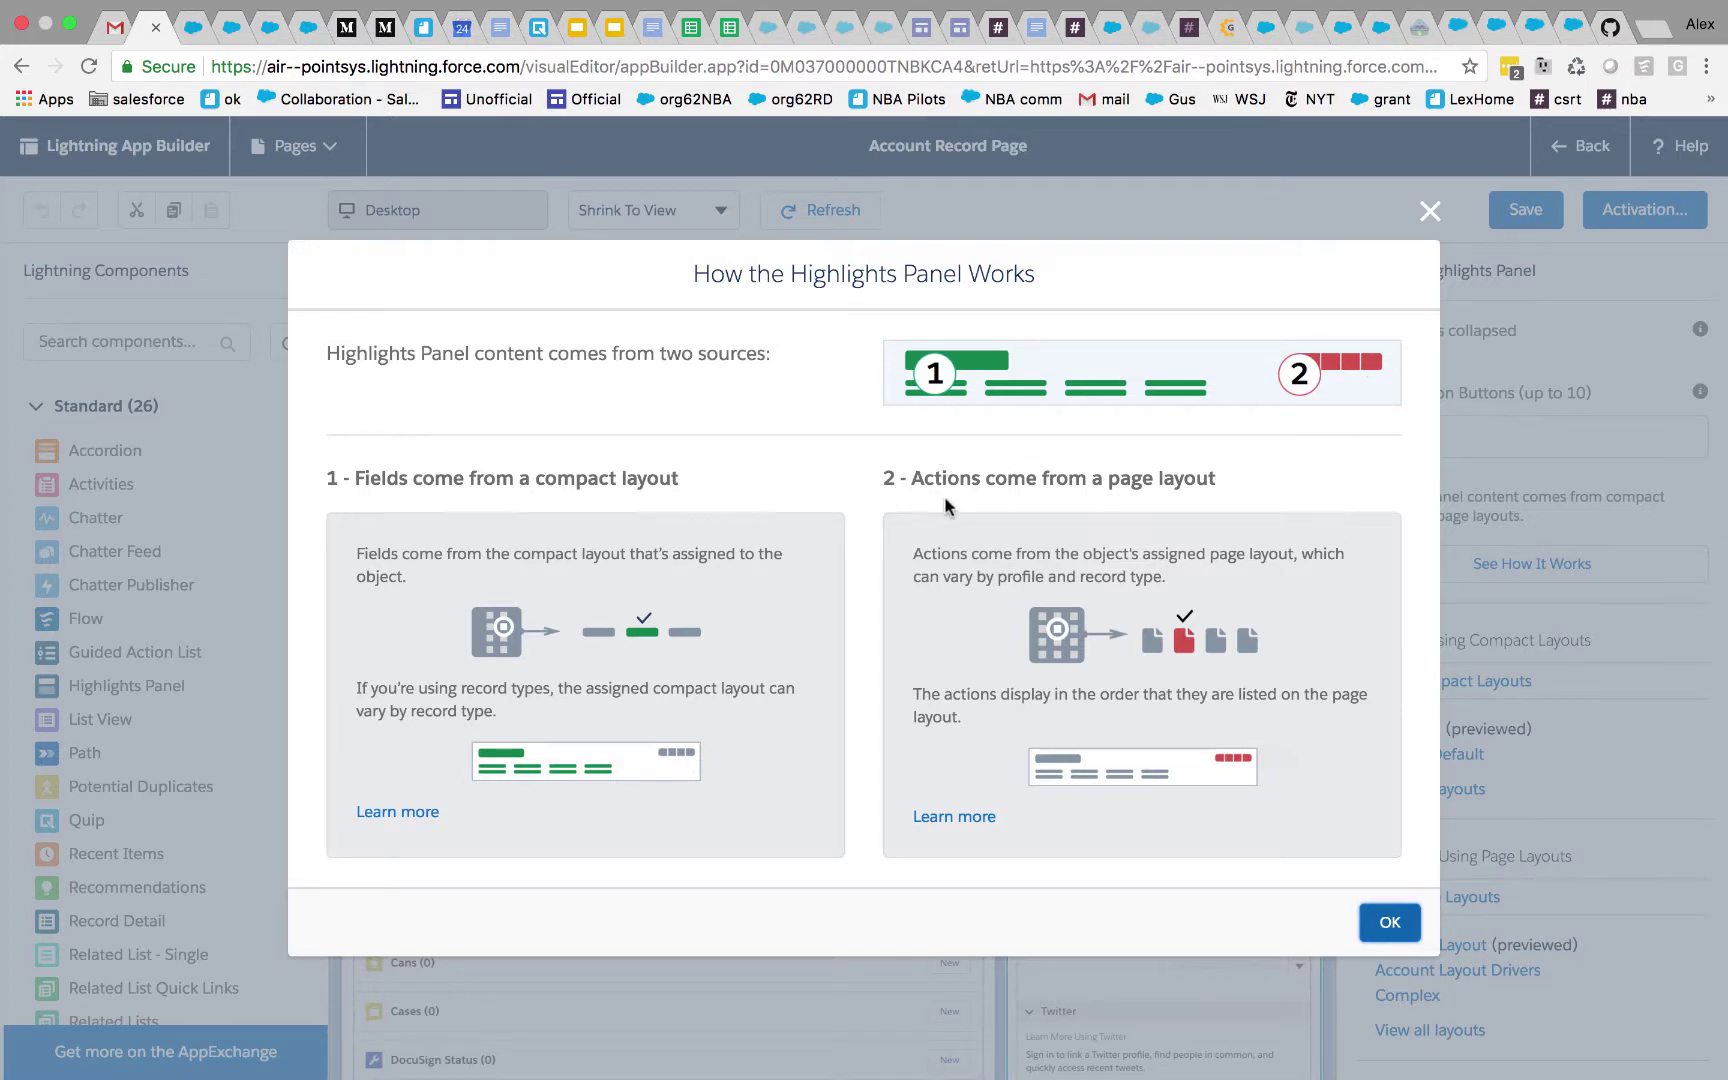
click(1380, 918)
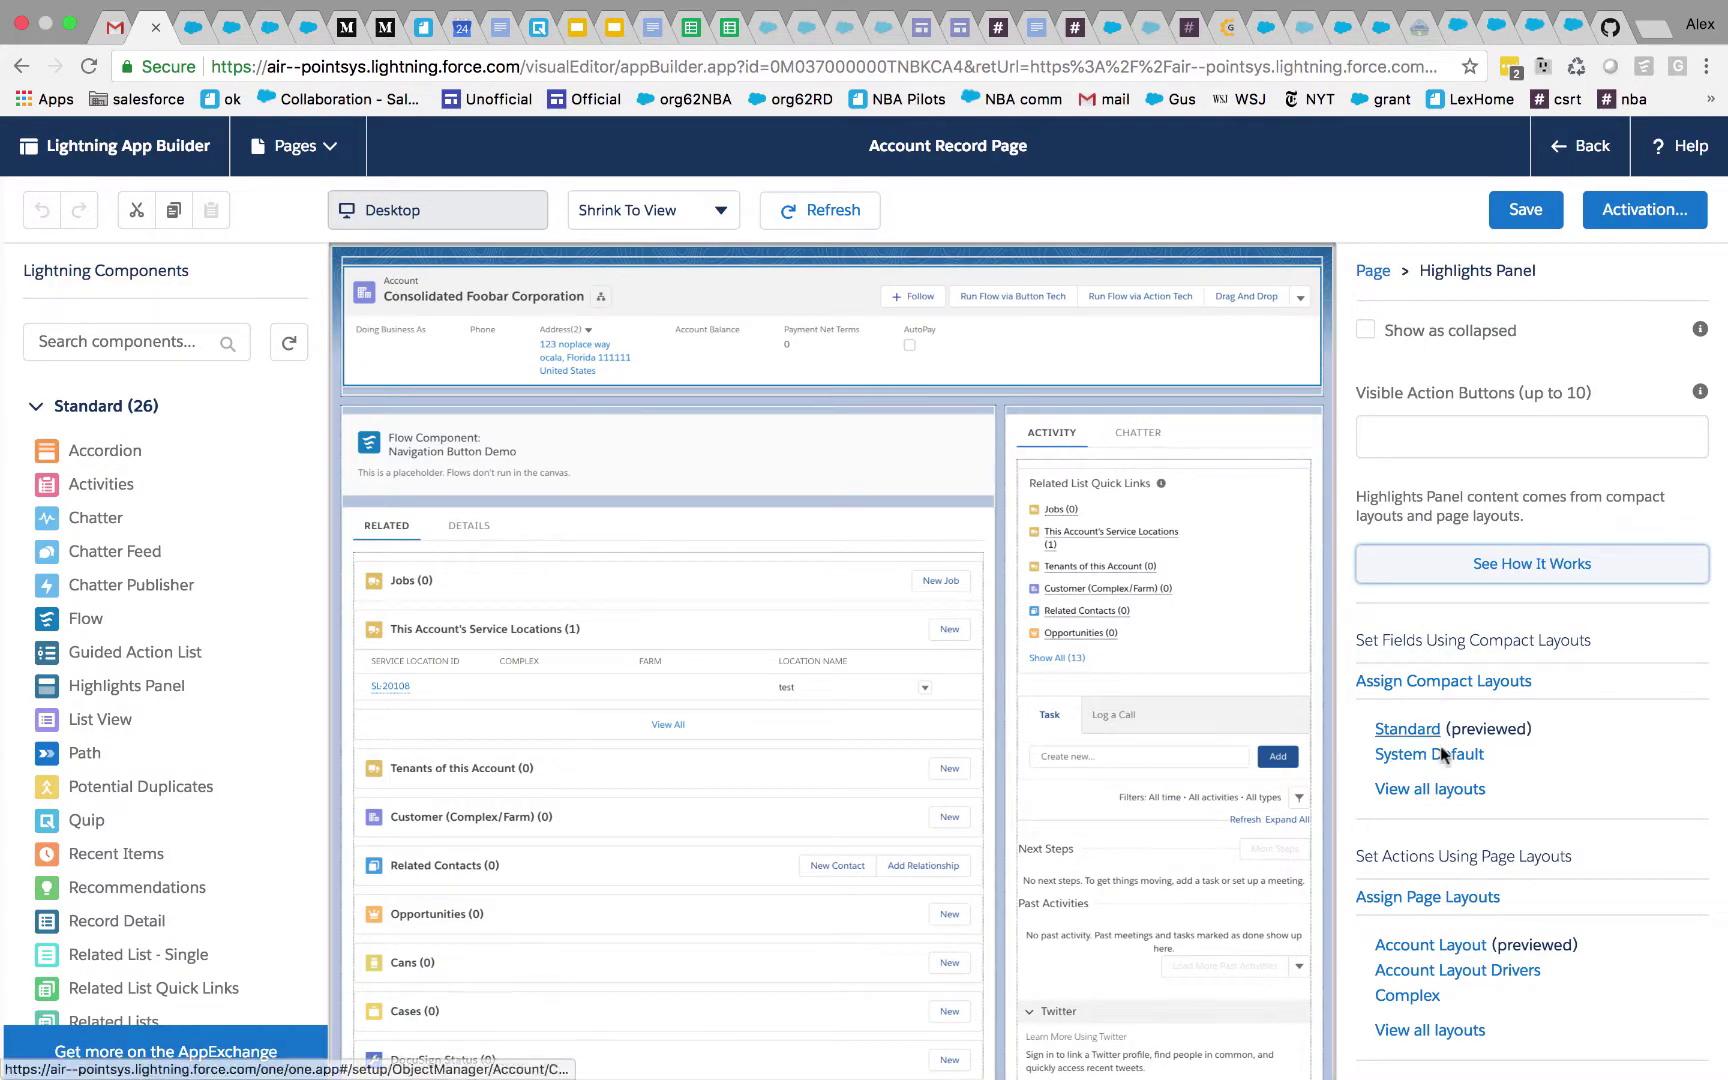
Step: Open the previewed Account Layout and locate its Salesforce Mobile and Lightning Experience Actions section
click(1360, 866)
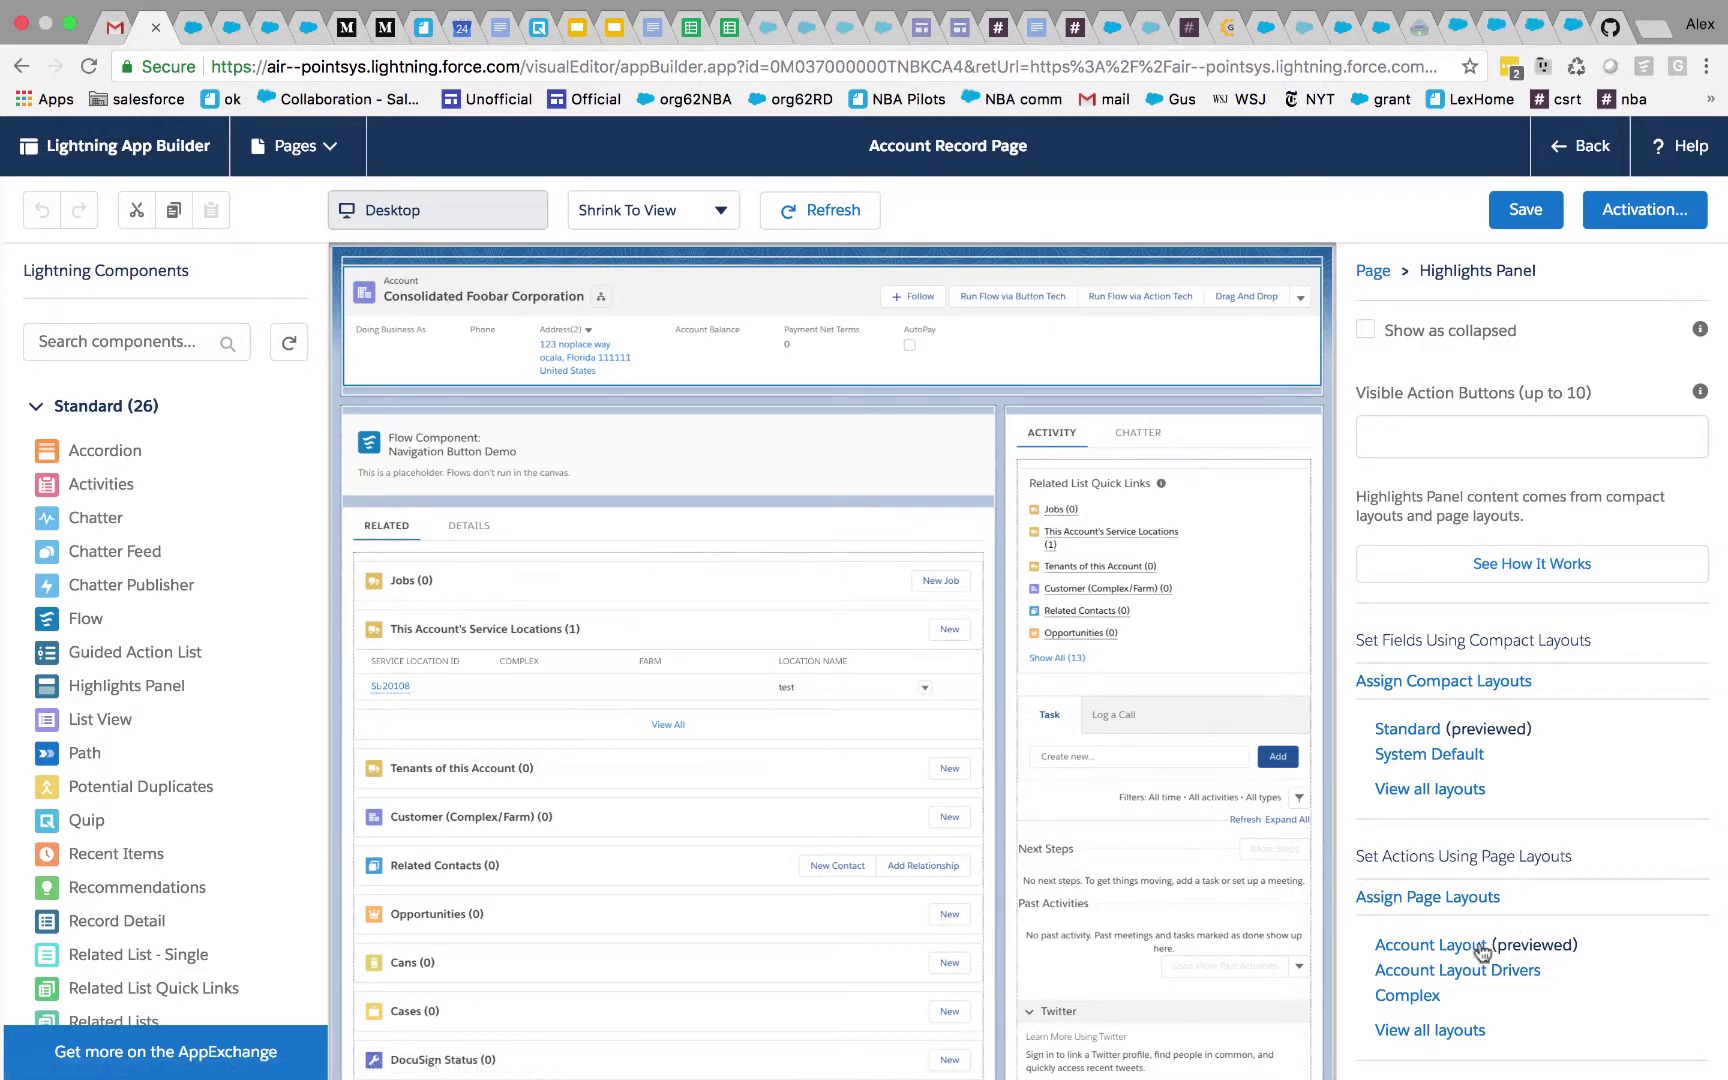
click(1438, 946)
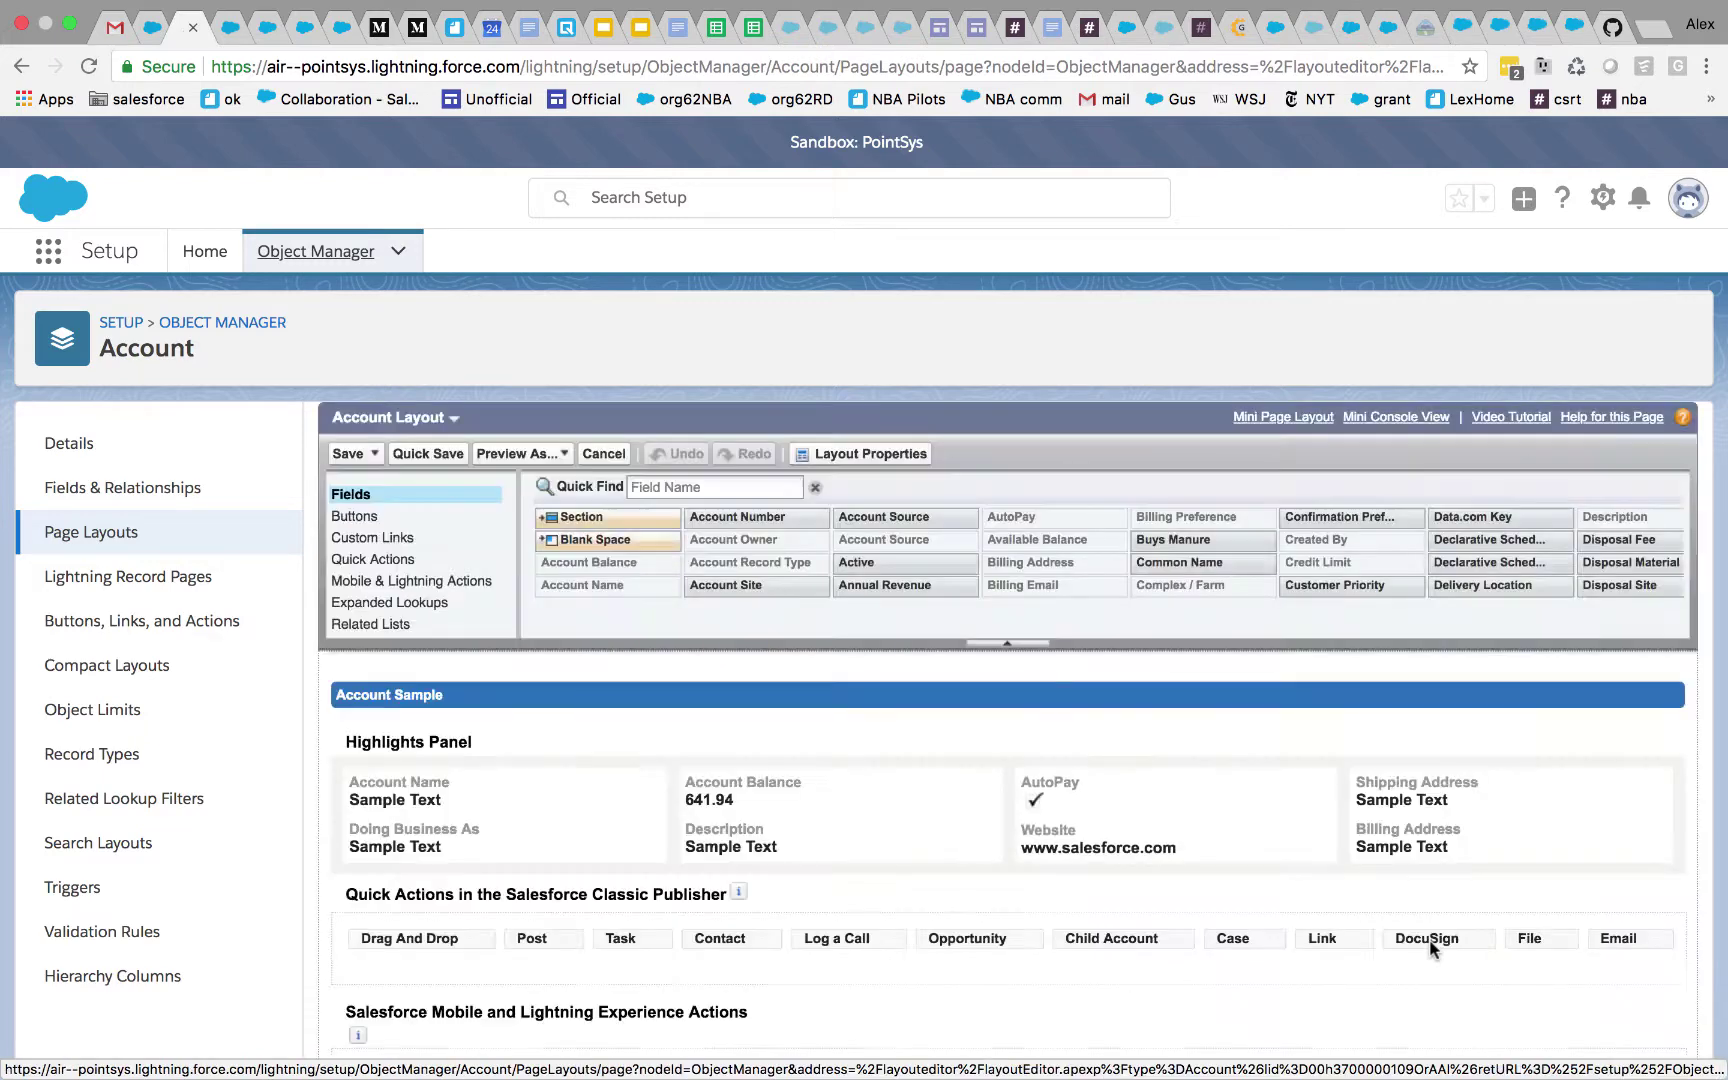
scroll(905, 793, down, 2)
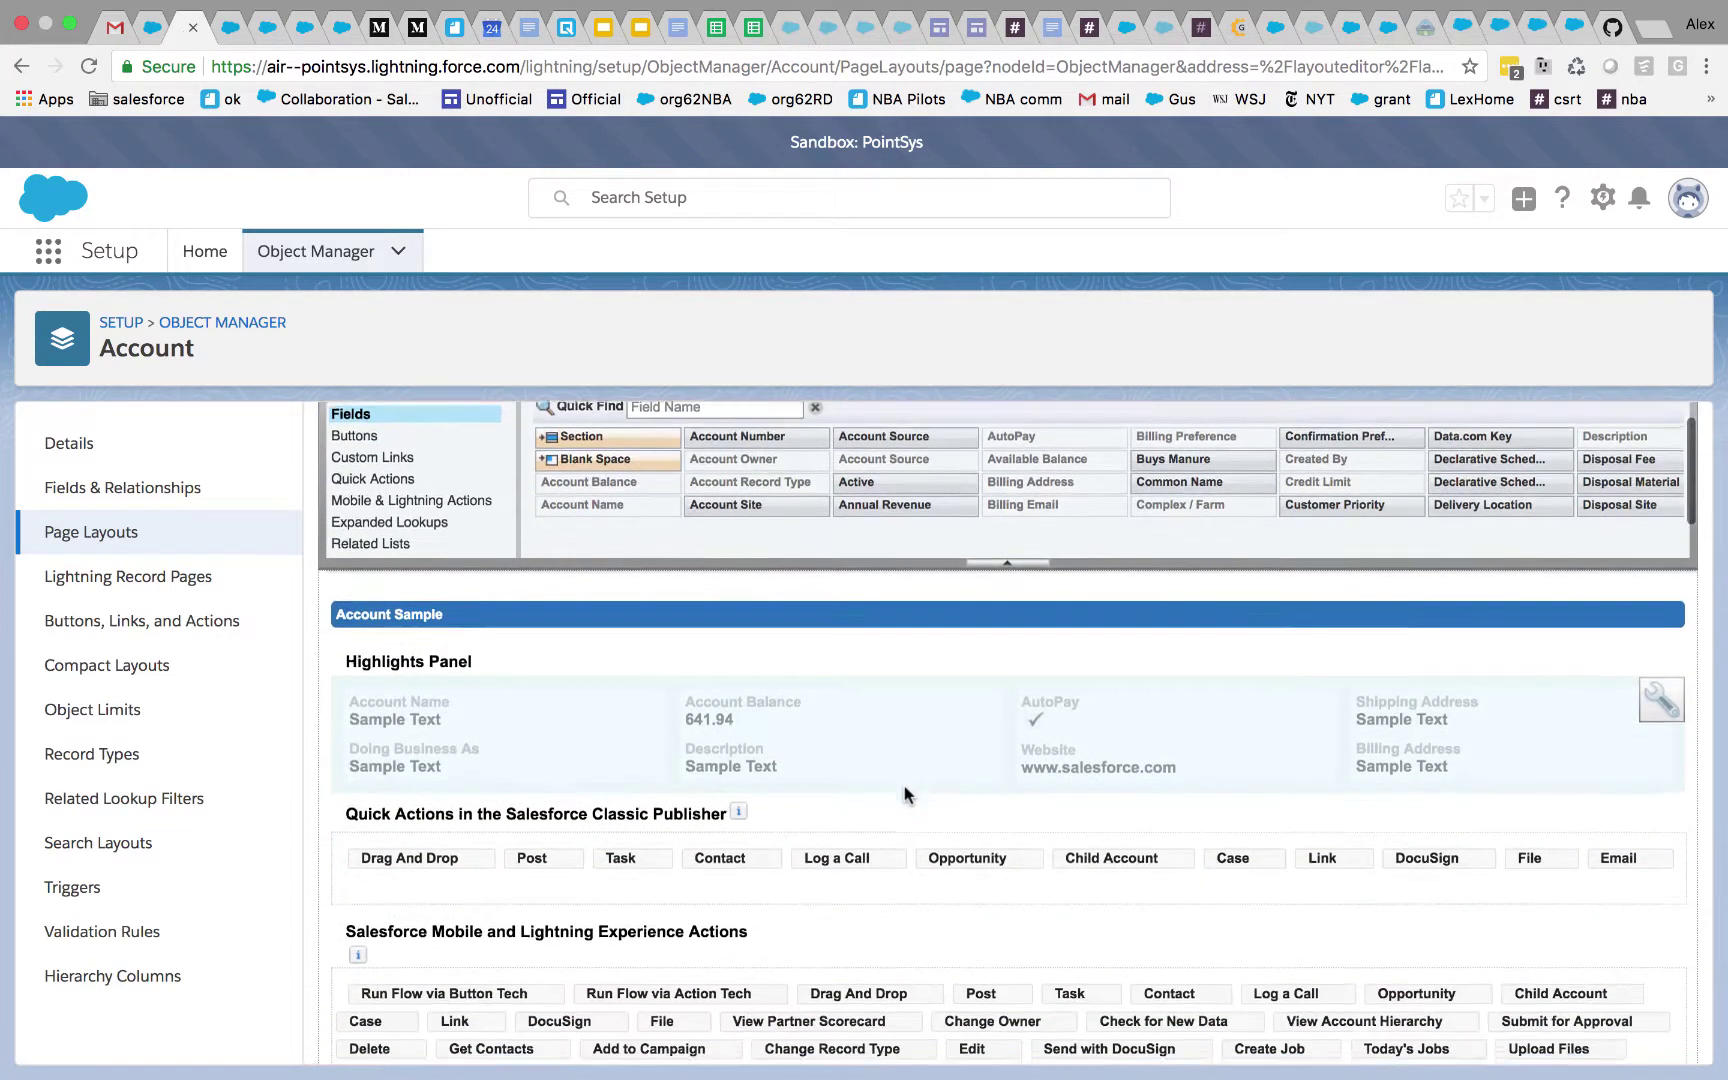
scroll(905, 795, up, 1)
scroll(905, 795, down, 4)
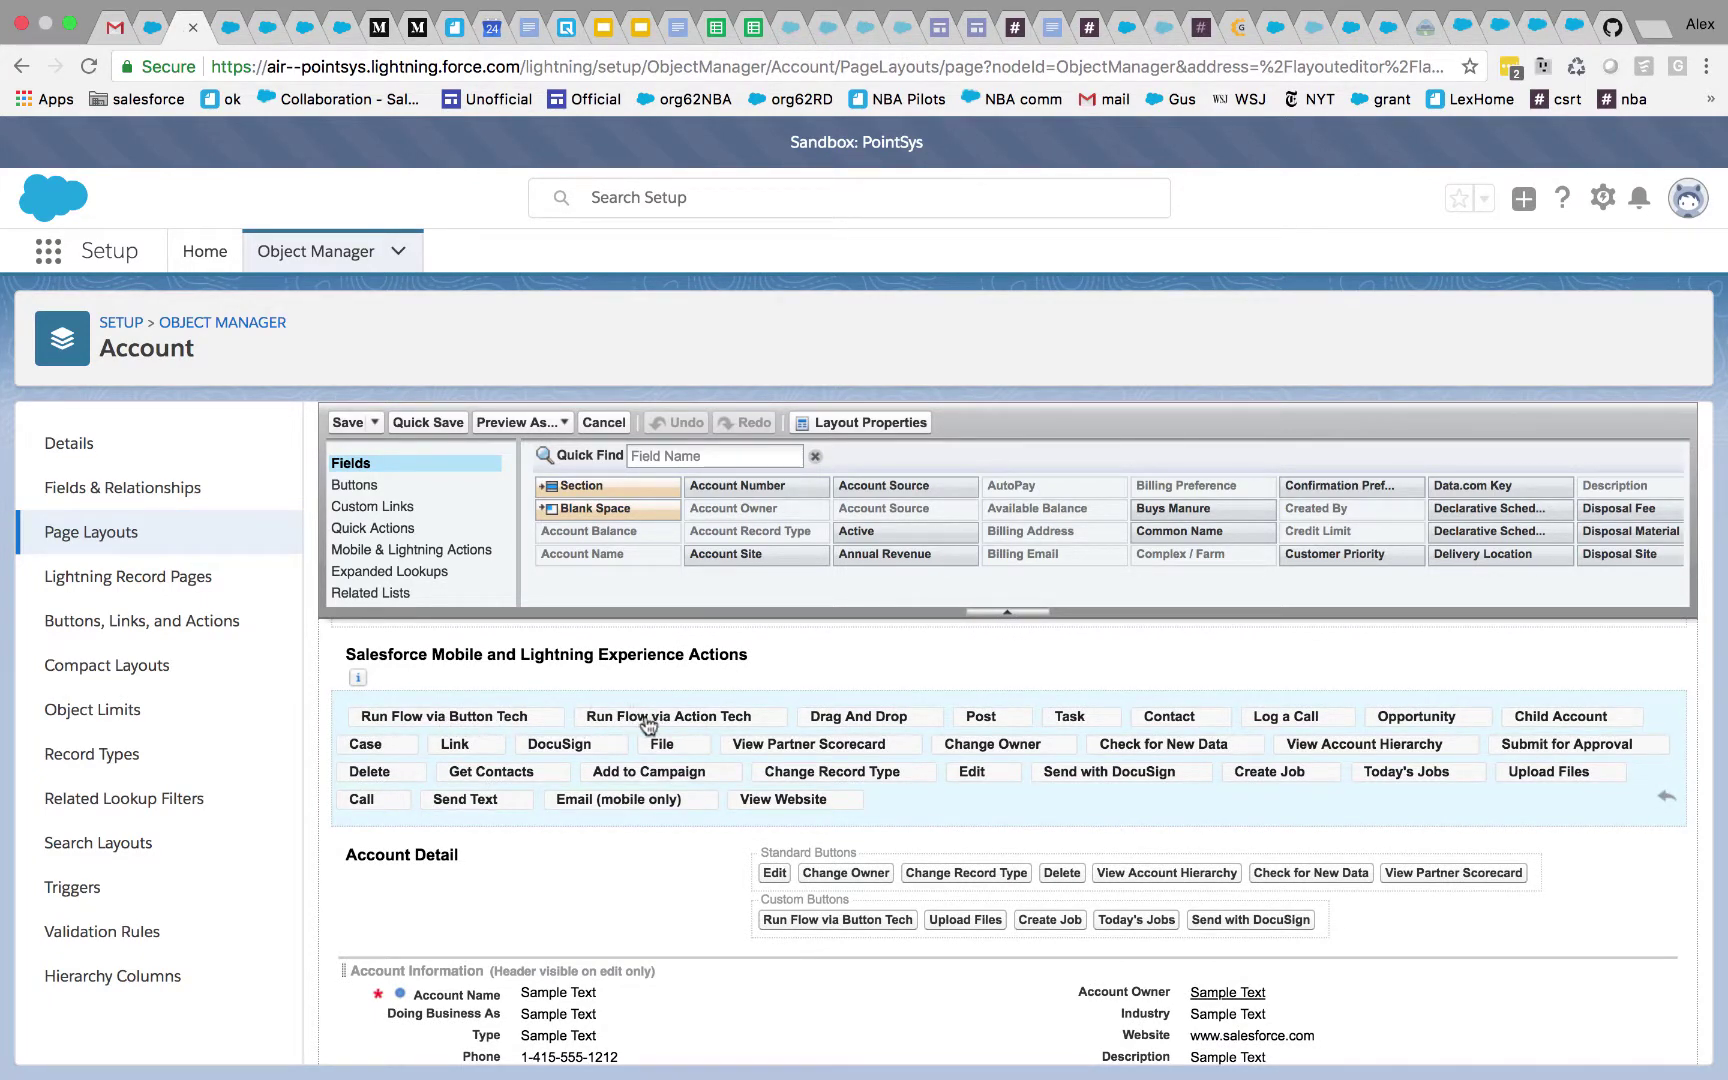
Step: Remove Run Flow via Button Tech and Run Flow via Action Tech from the mobile and Lightning actions, and save the layout
drag(532, 718, 610, 550)
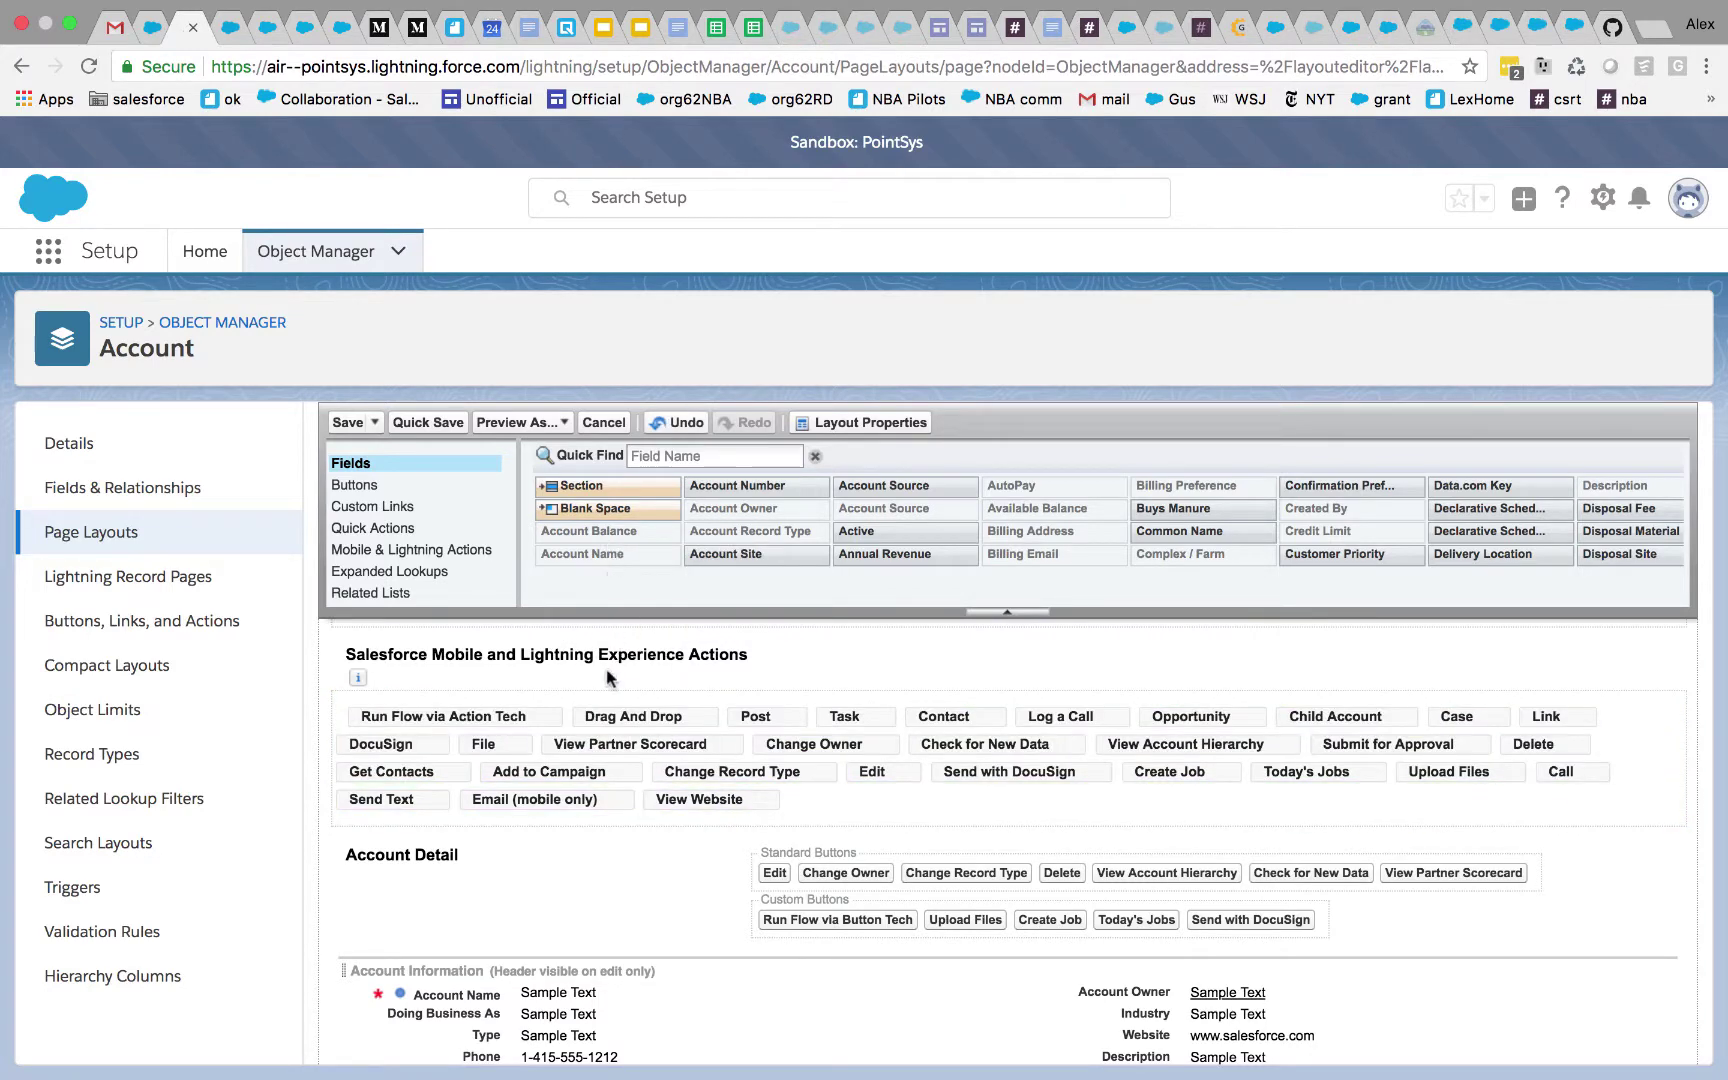
drag(500, 716, 570, 515)
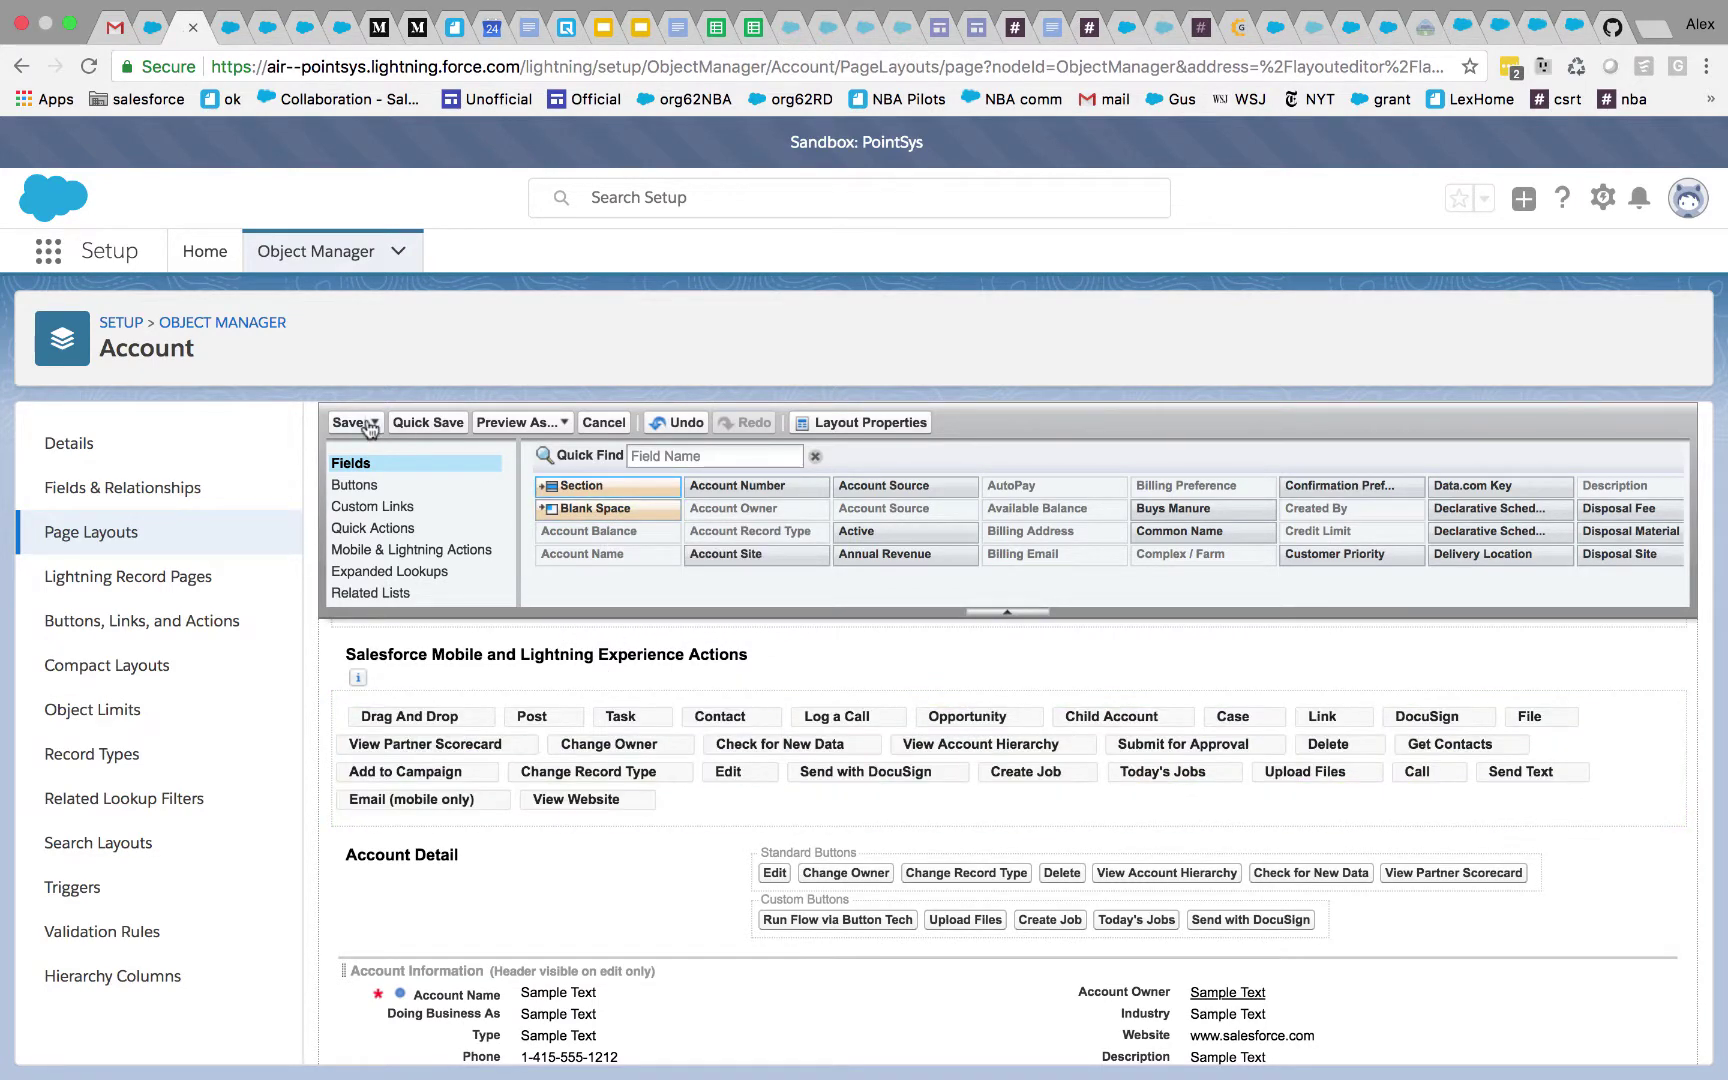
click(422, 423)
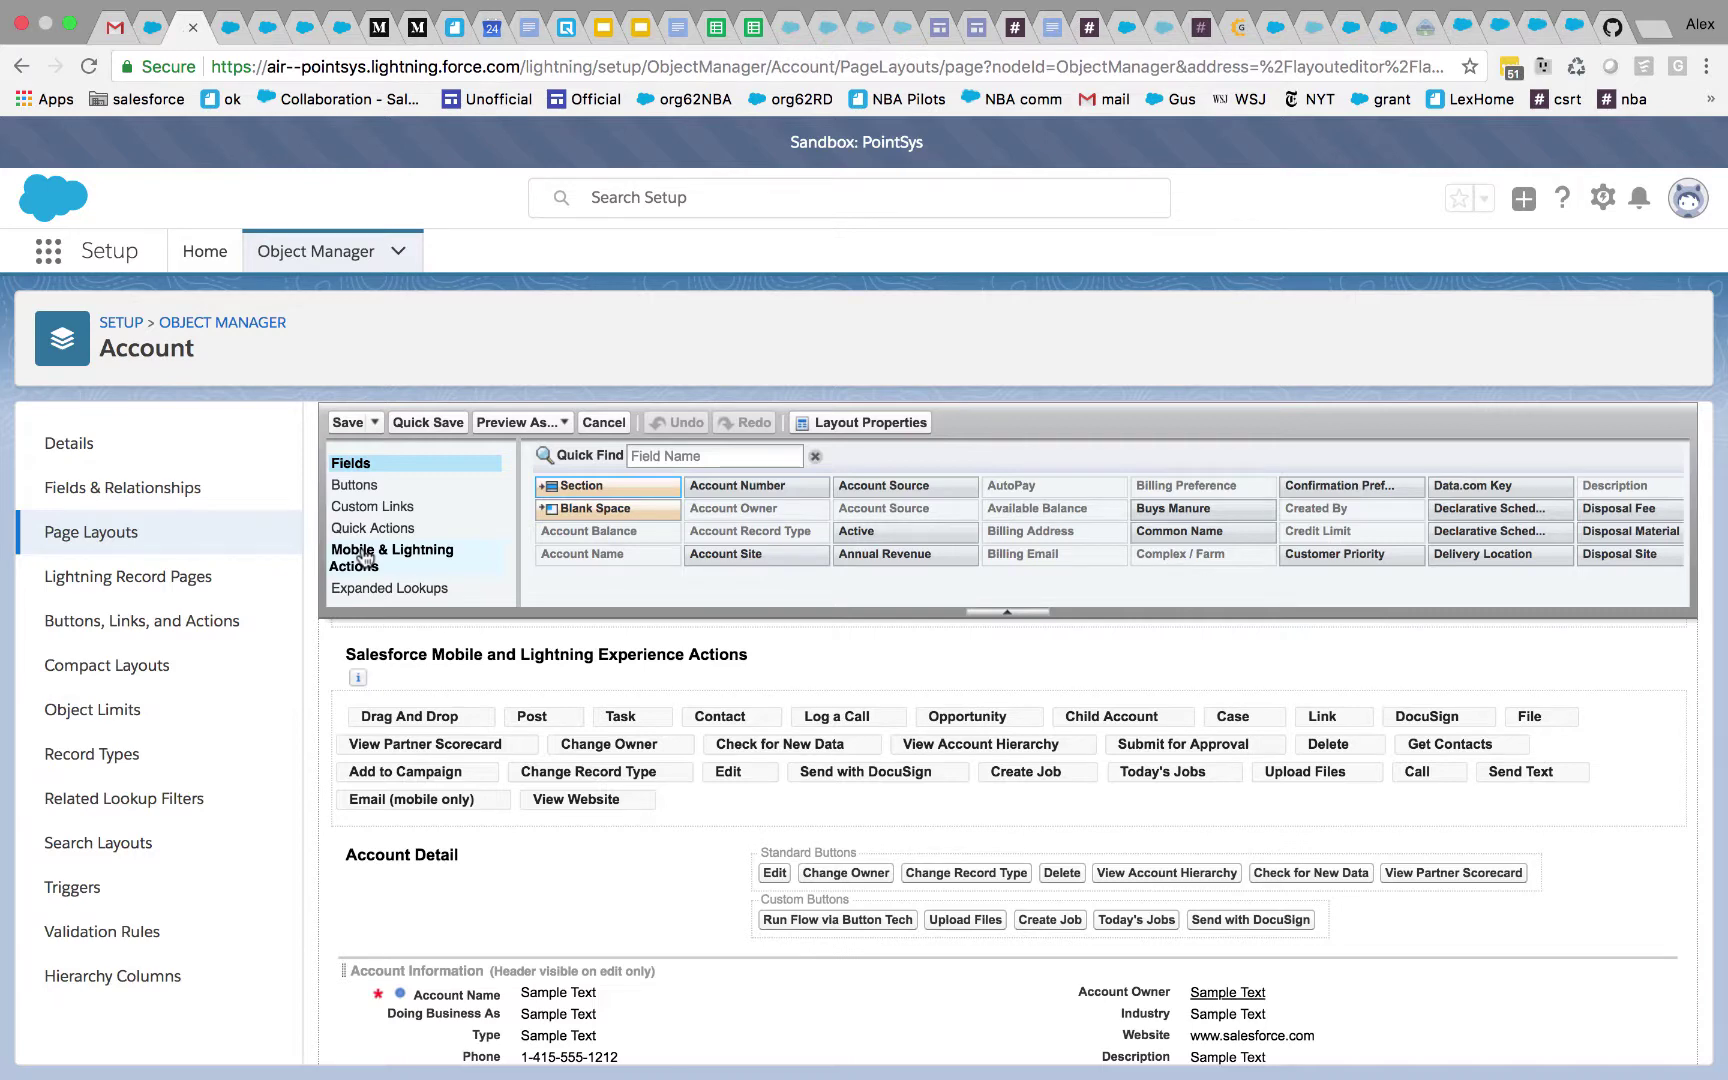
Step: Add Run Flow via Action Tech and Run Flow via Button Tech as the first two mobile and Lightning actions, and save the layout
click(365, 557)
scroll(1181, 510, right, 3)
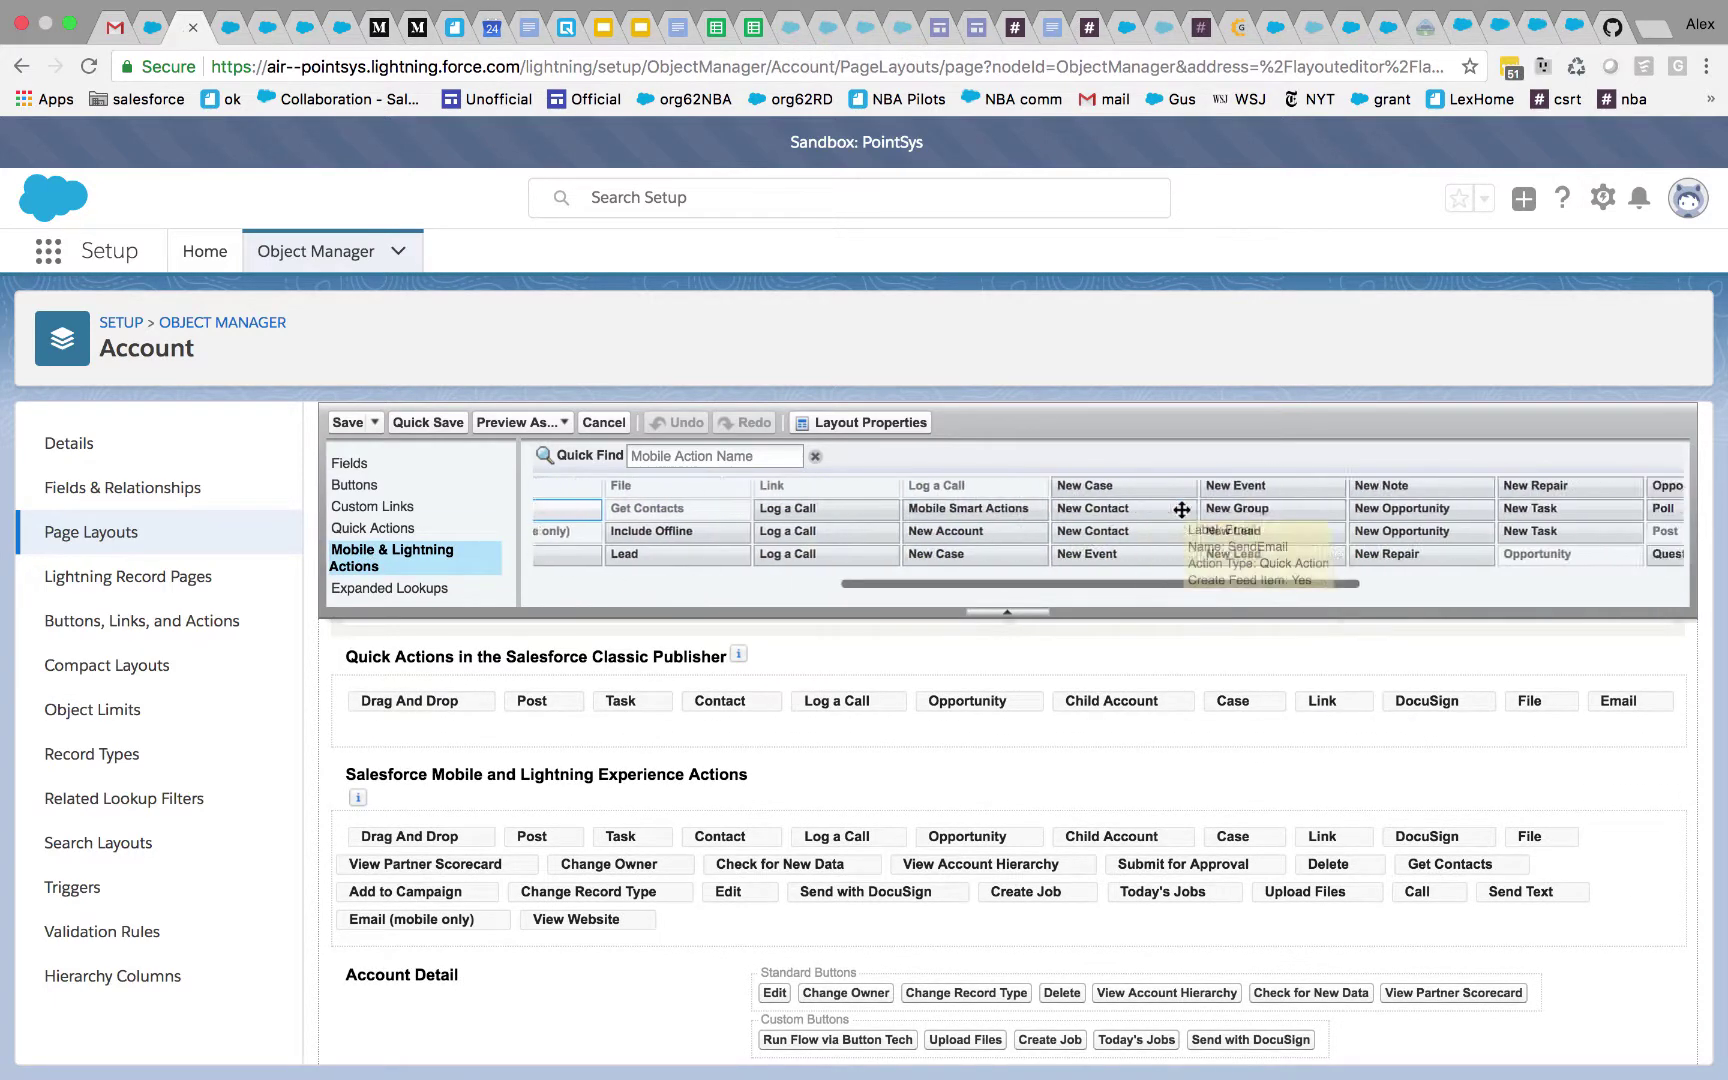
scroll(1181, 510, right, 7)
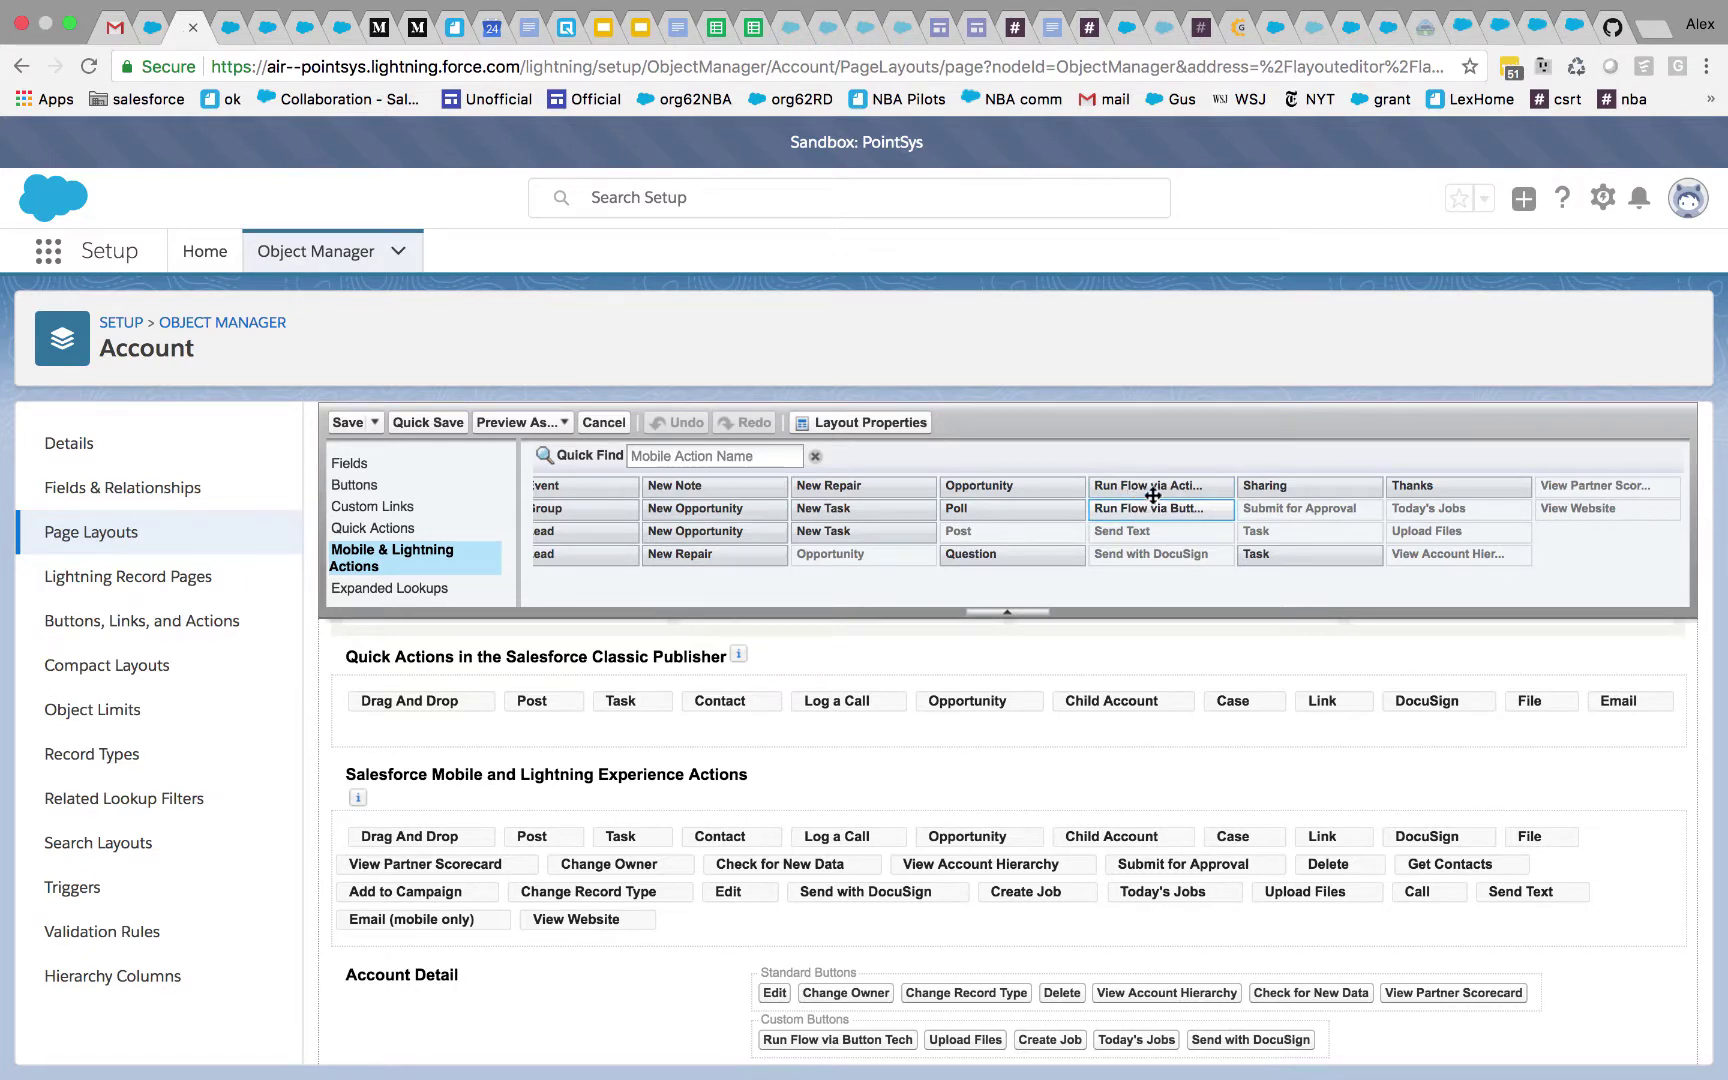
mouse_move(1160, 490)
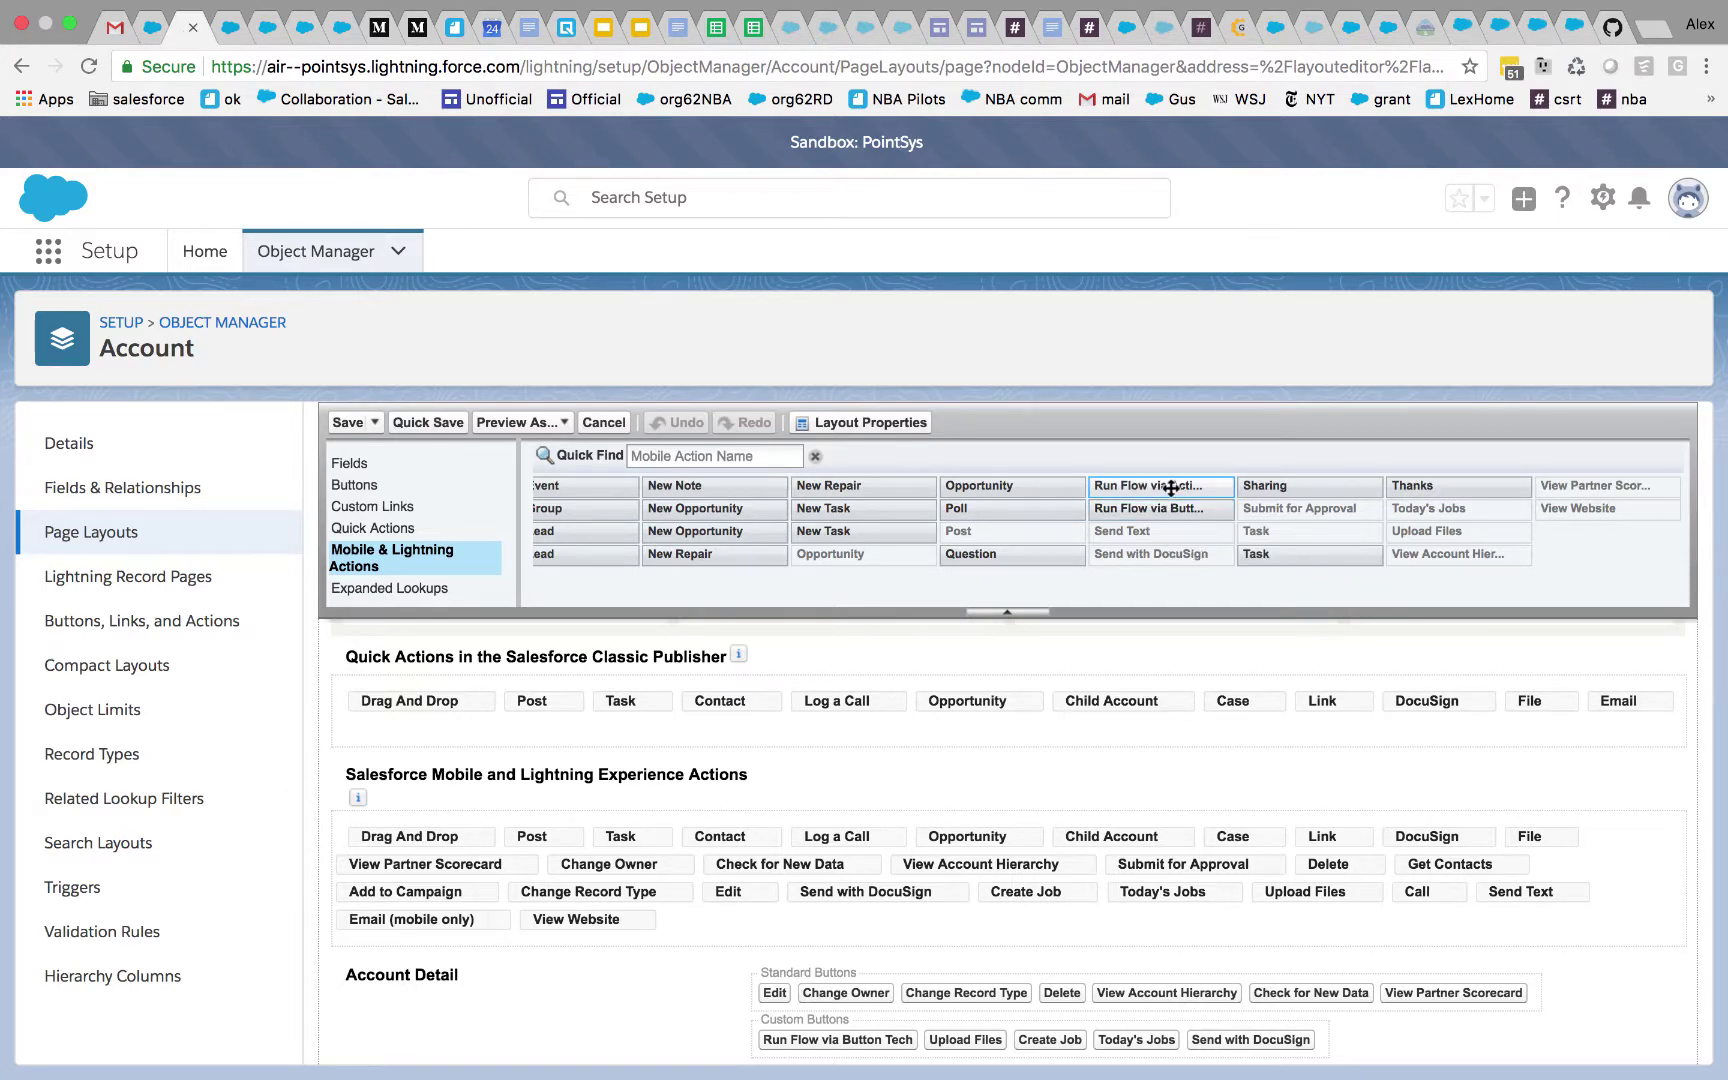
drag(1160, 487, 362, 838)
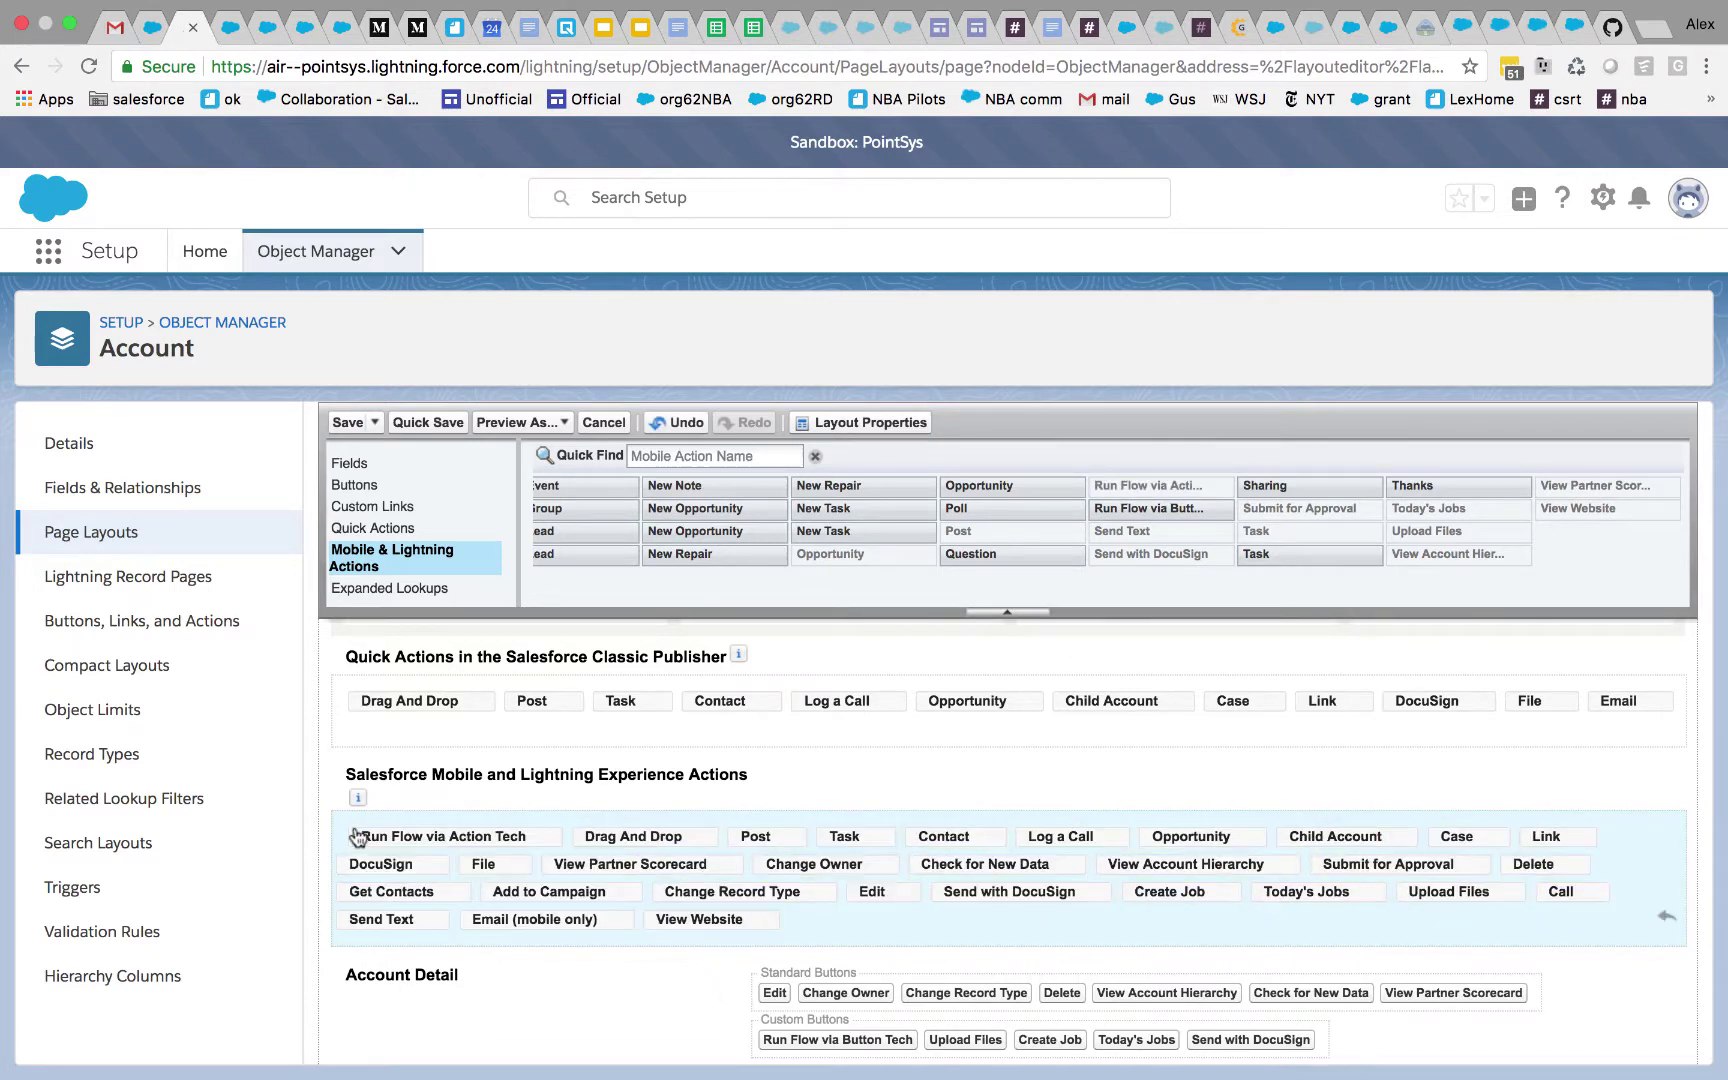
drag(1184, 506, 560, 838)
click(406, 421)
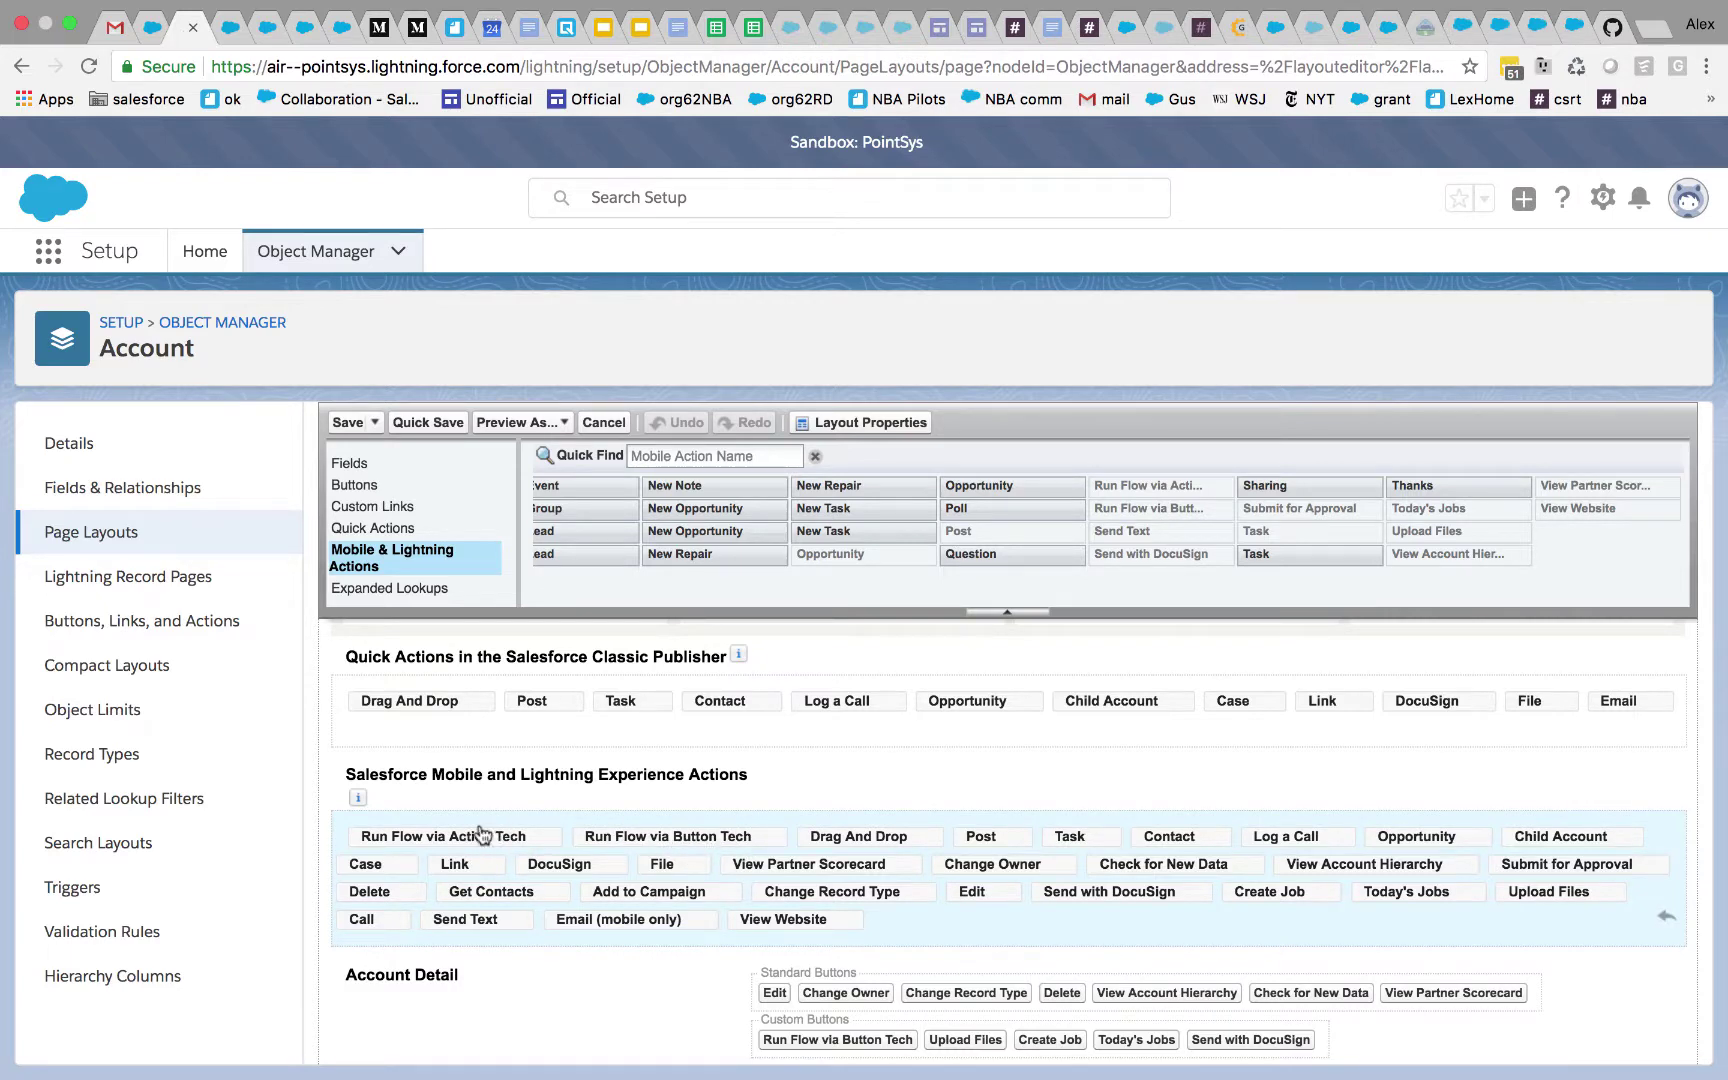
Step: Open the Account object's Buttons, Links, and Actions list, and leave the Lightning App Builder to check the account record's action buttons
click(174, 632)
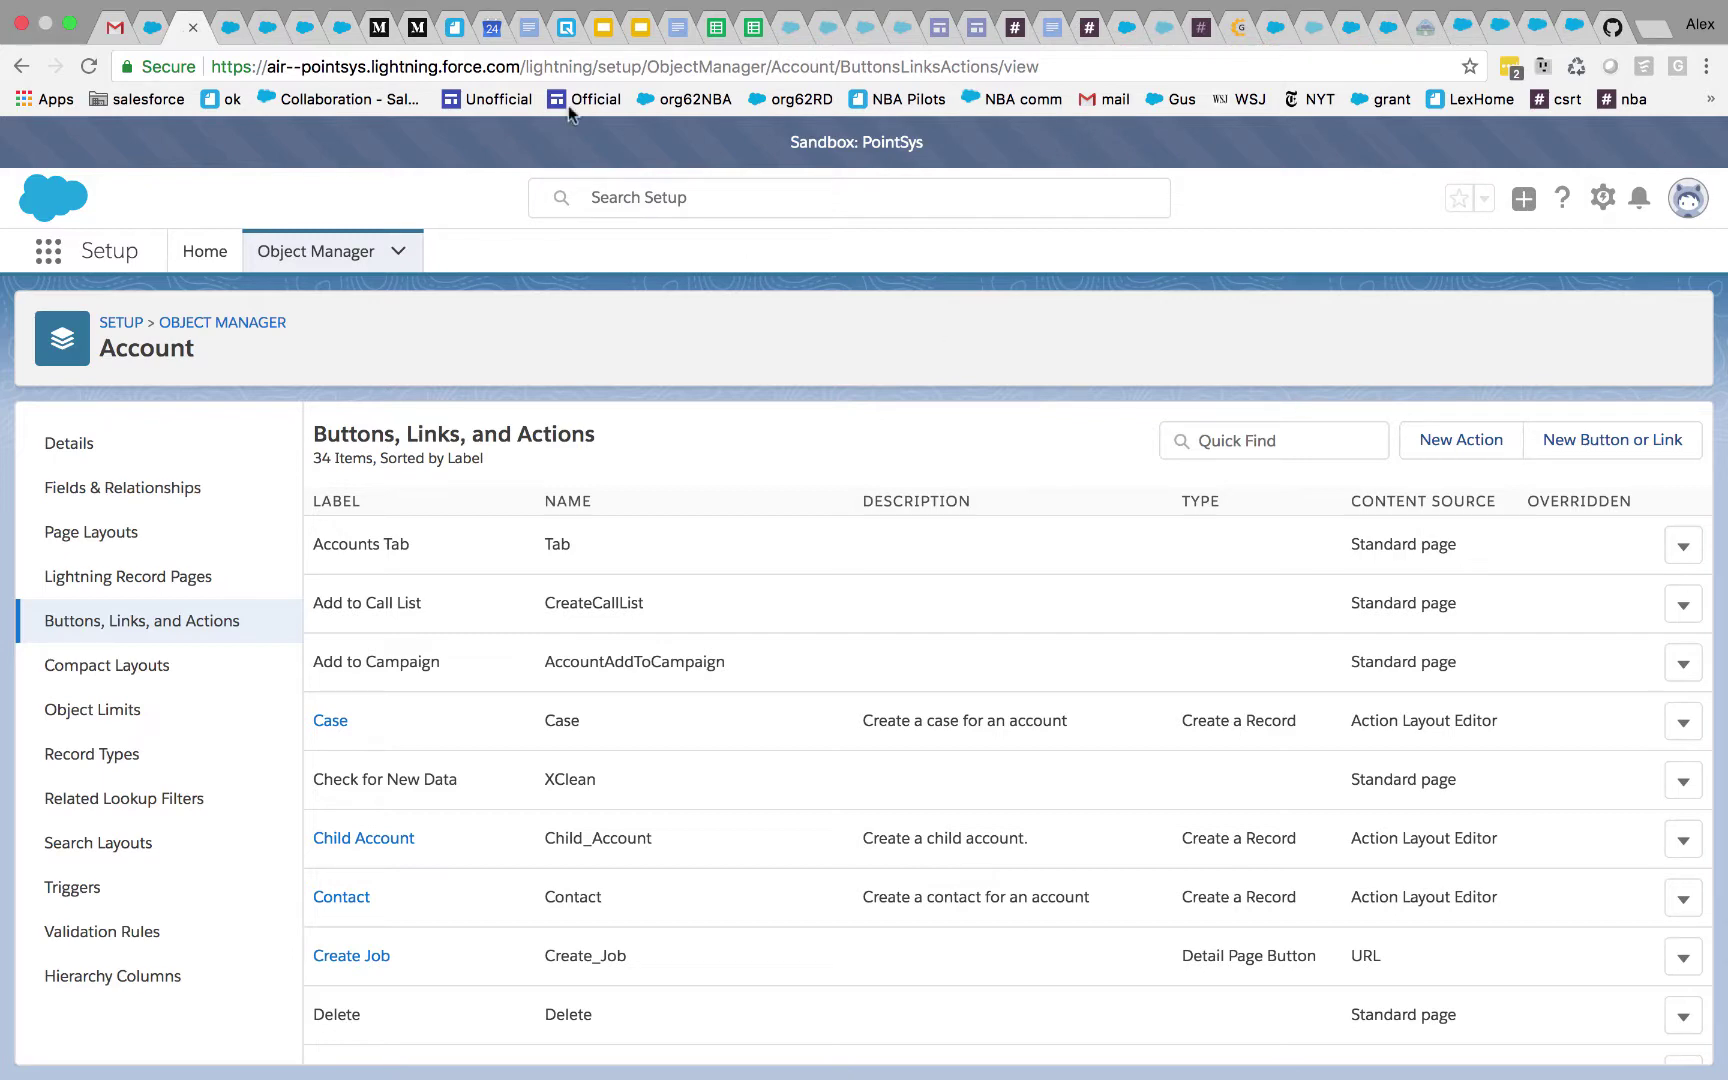
click(228, 30)
click(252, 33)
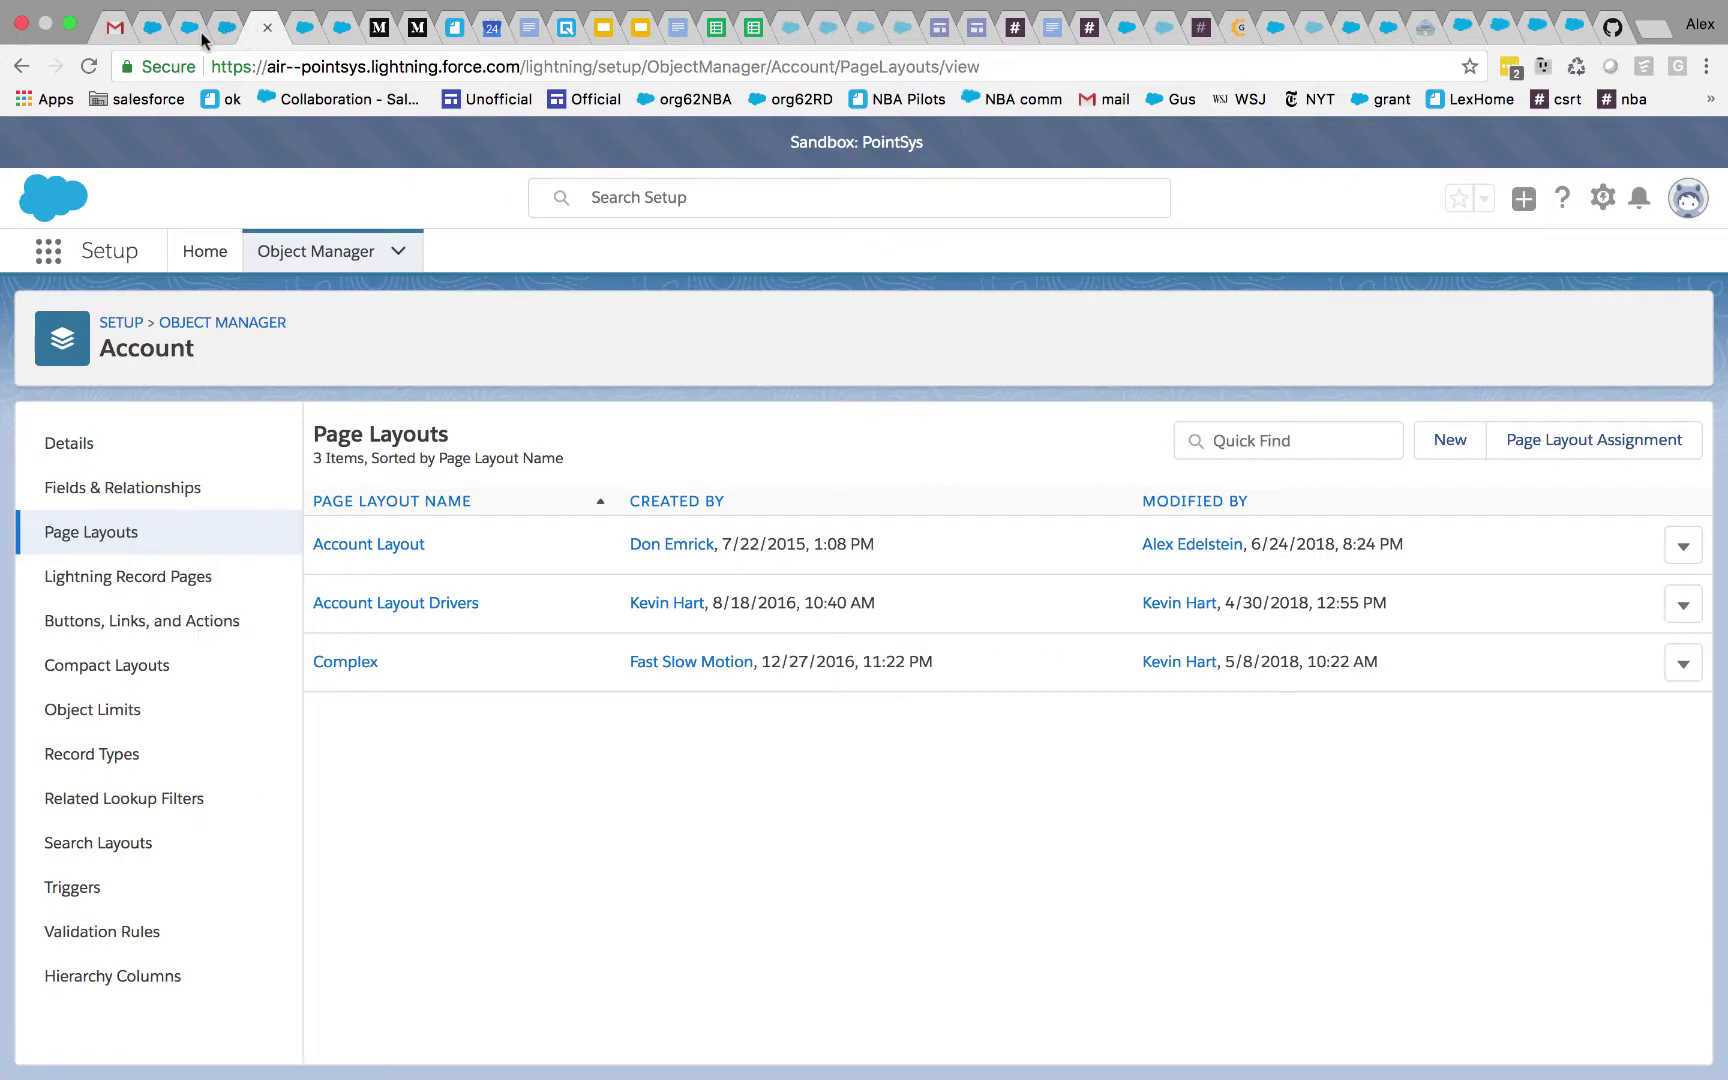
click(152, 34)
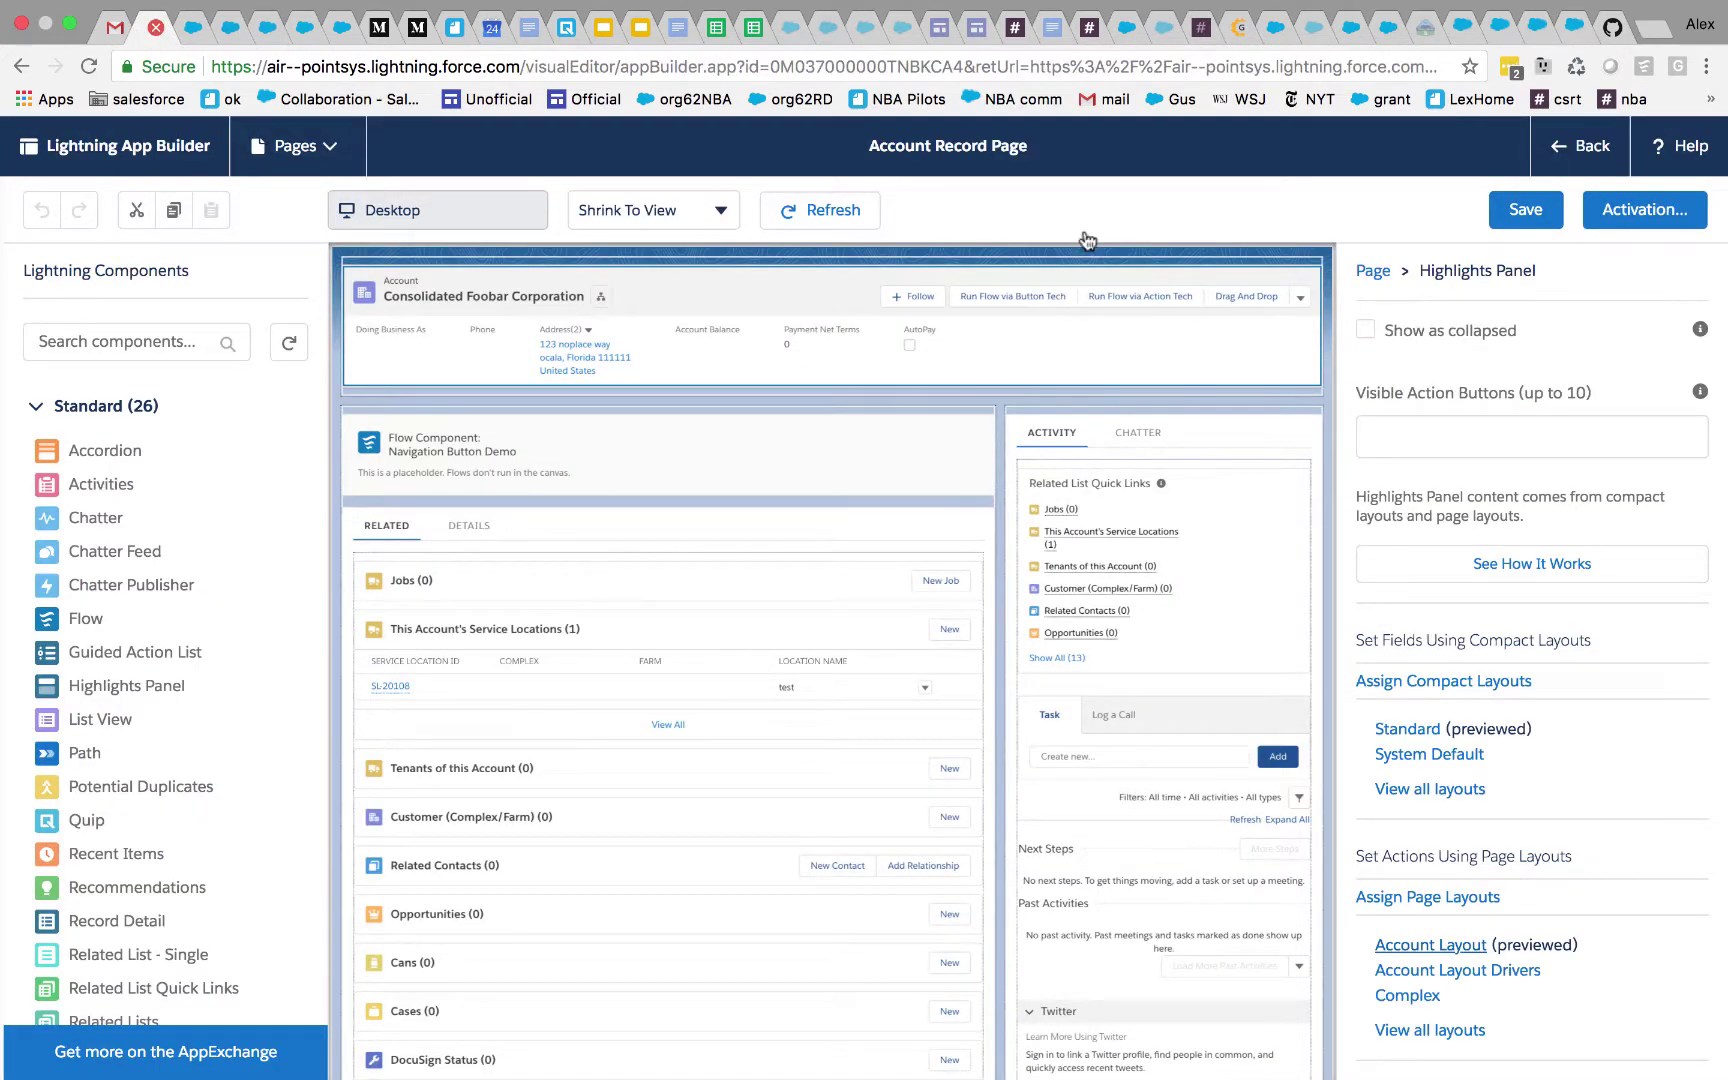
click(1572, 150)
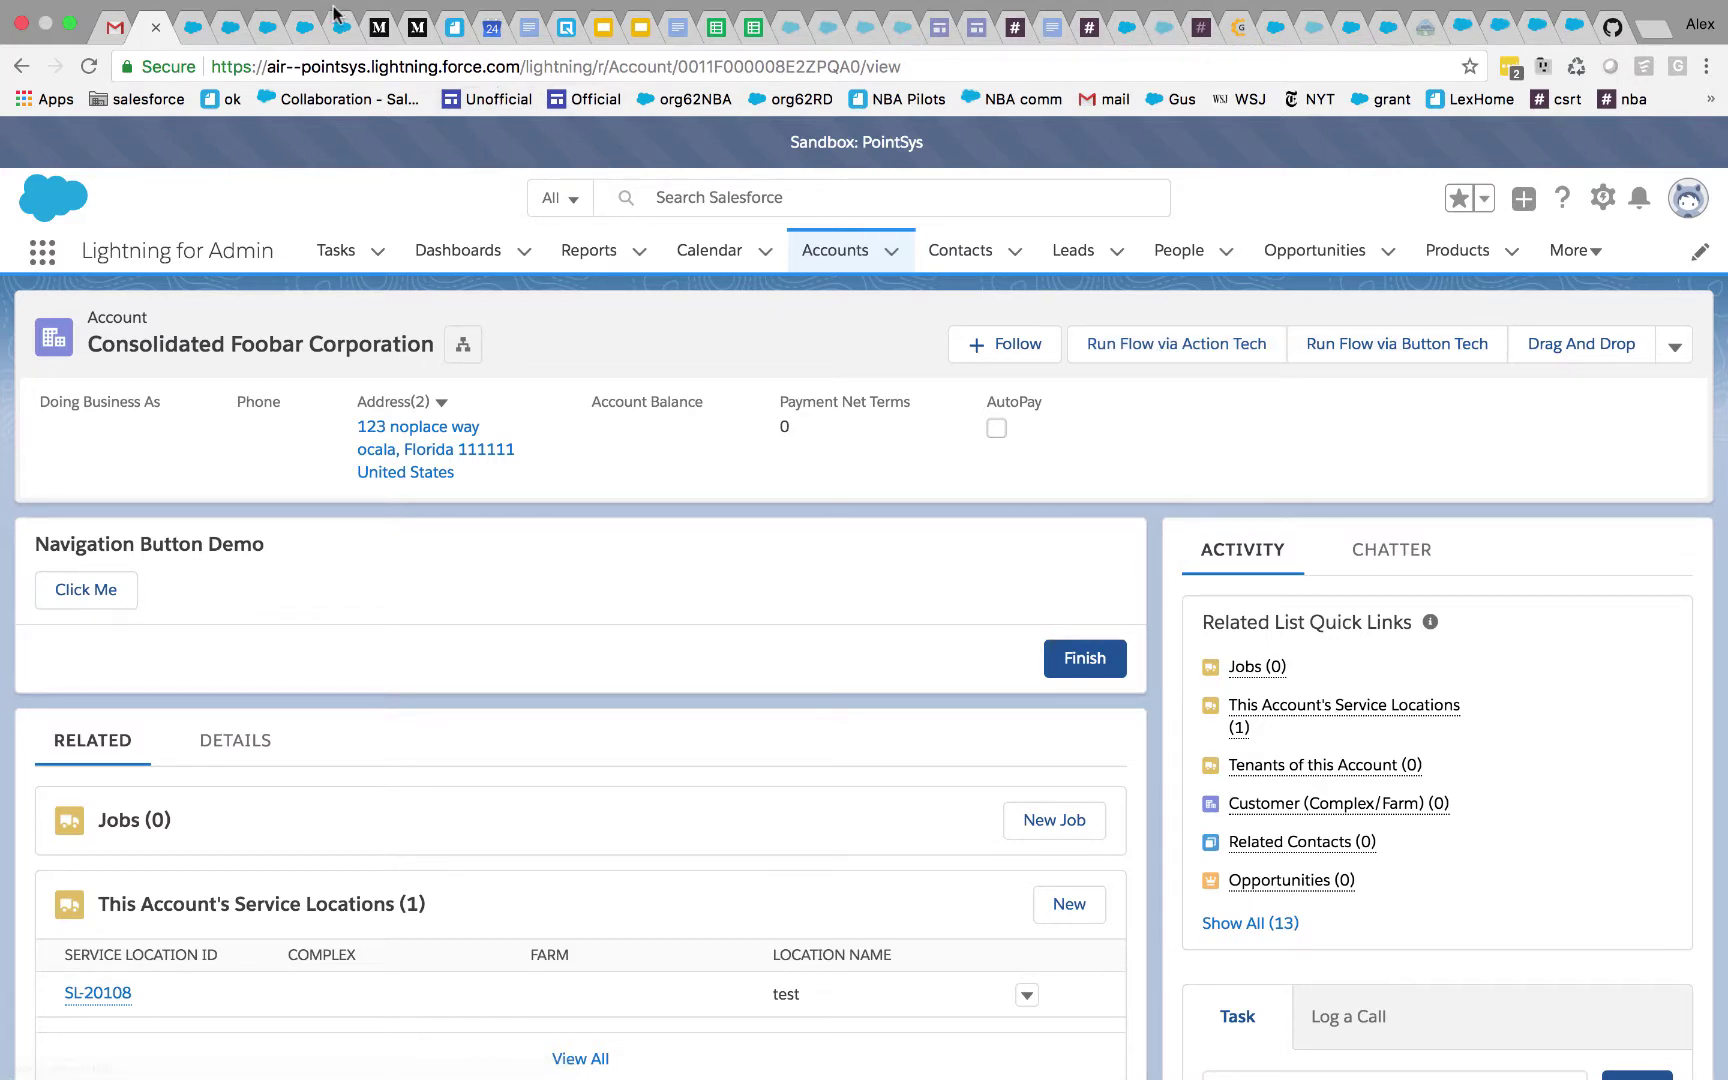
Step: Open the Run Flow via Button Tech custom button's details from the Account object's Buttons, Links, and Actions list
click(189, 32)
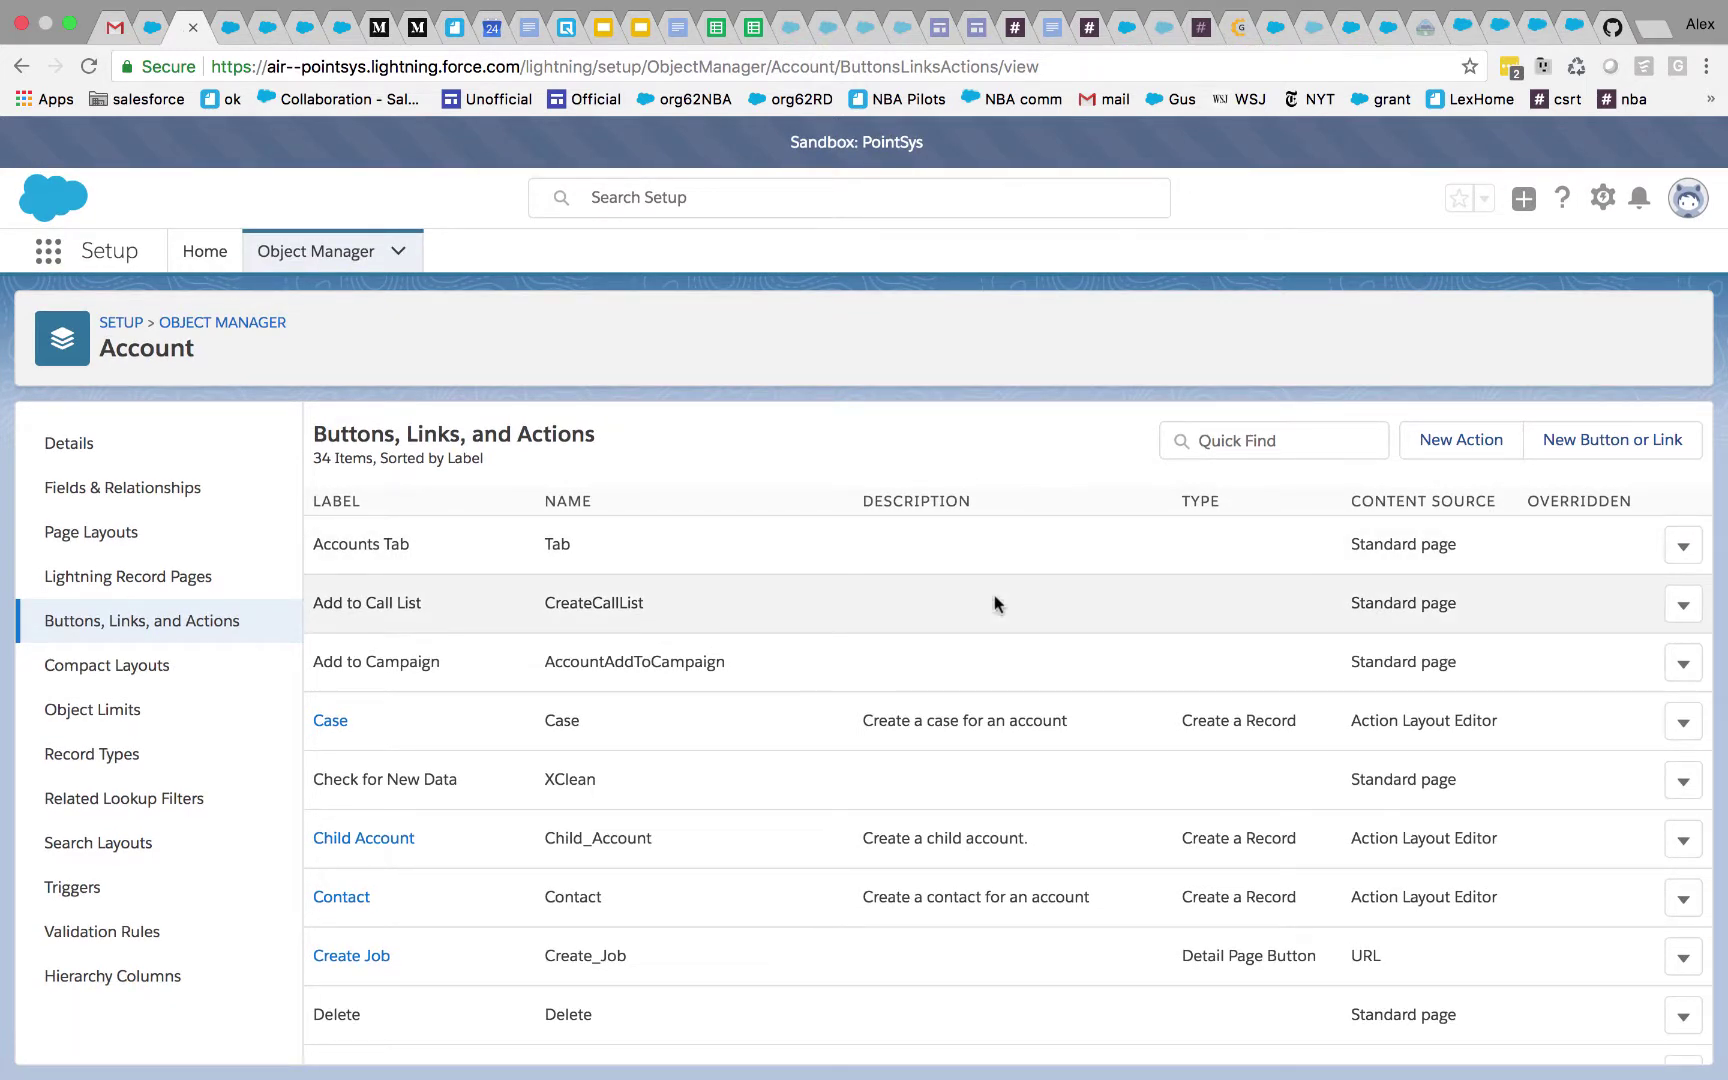
scroll(811, 726, down, 15)
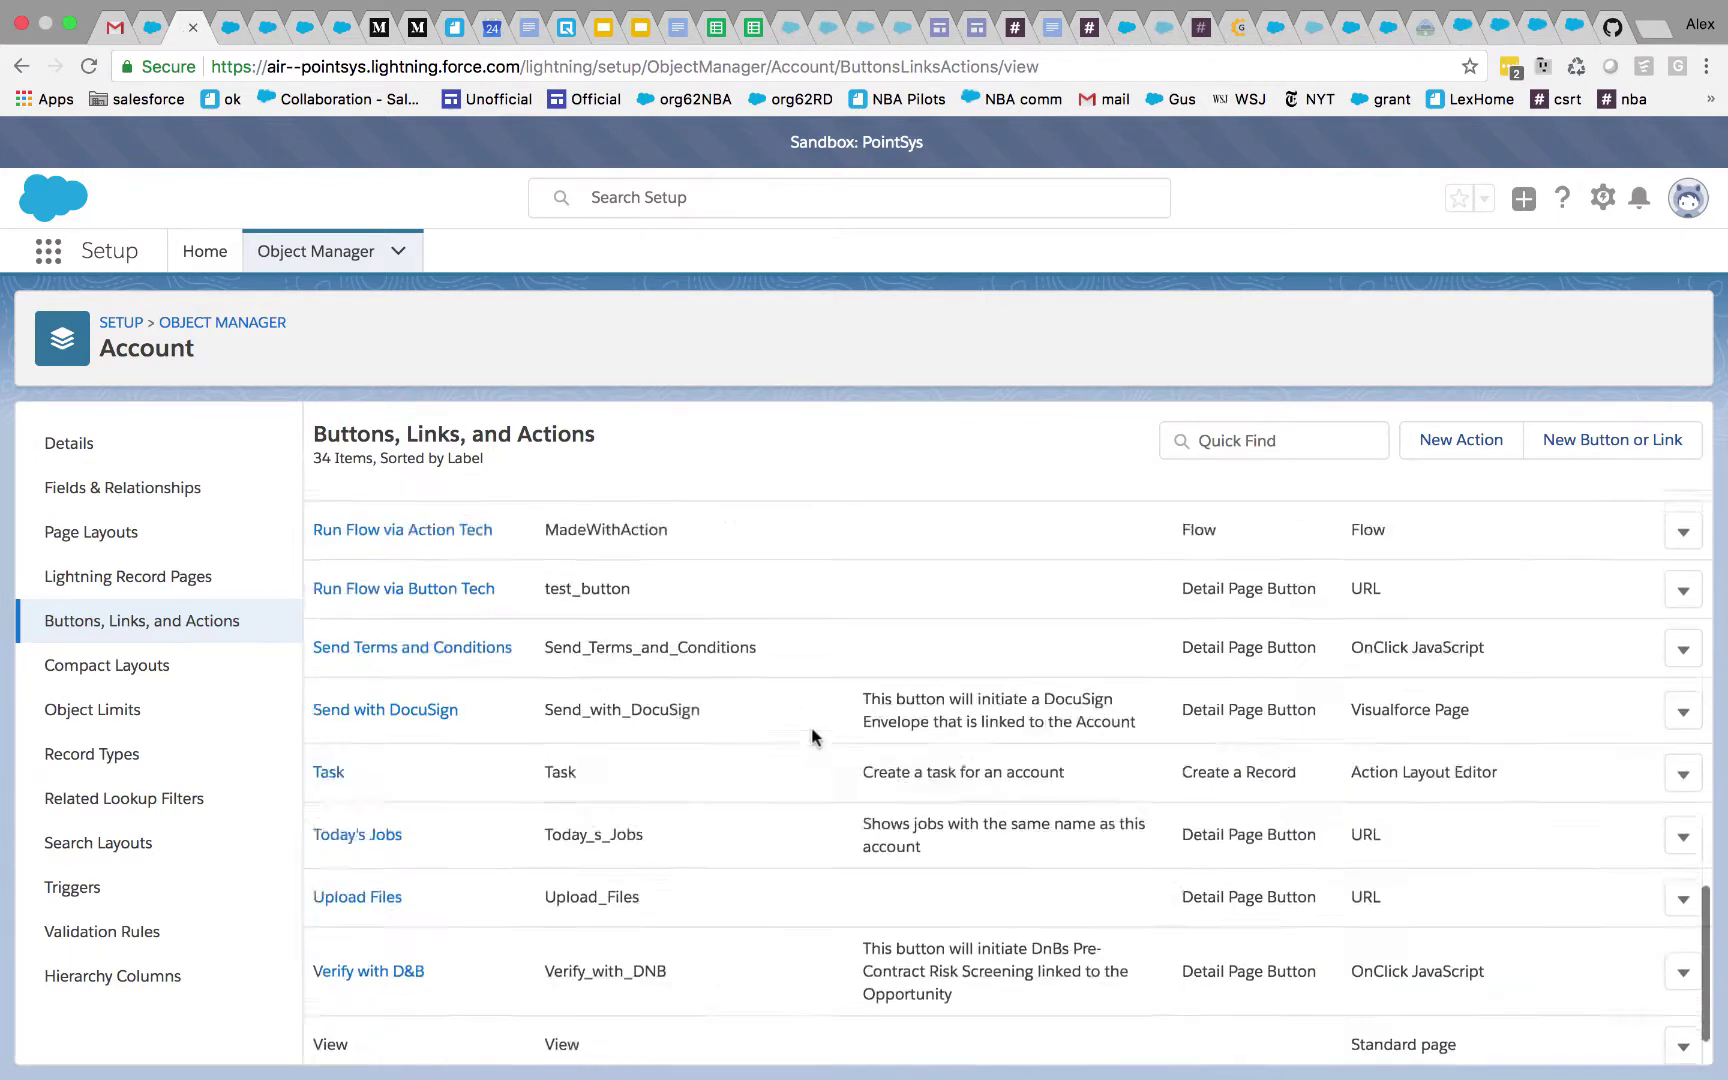
scroll(811, 726, up, 3)
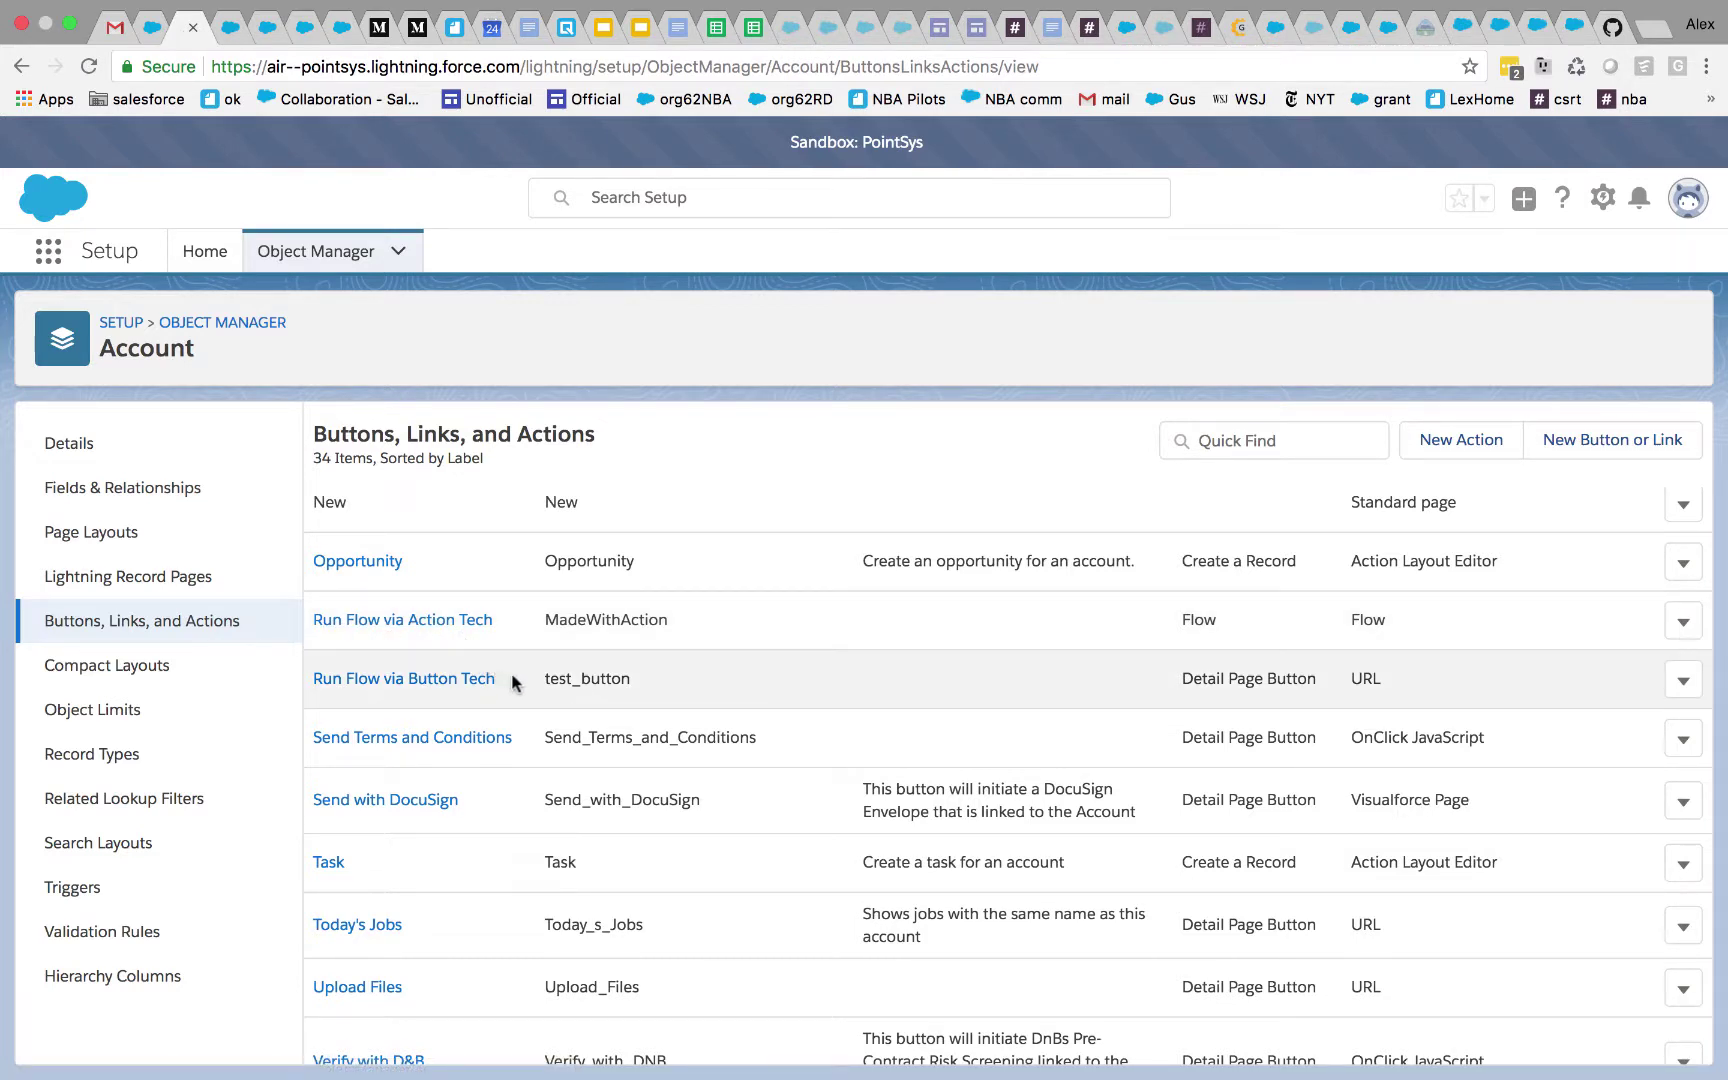
click(417, 682)
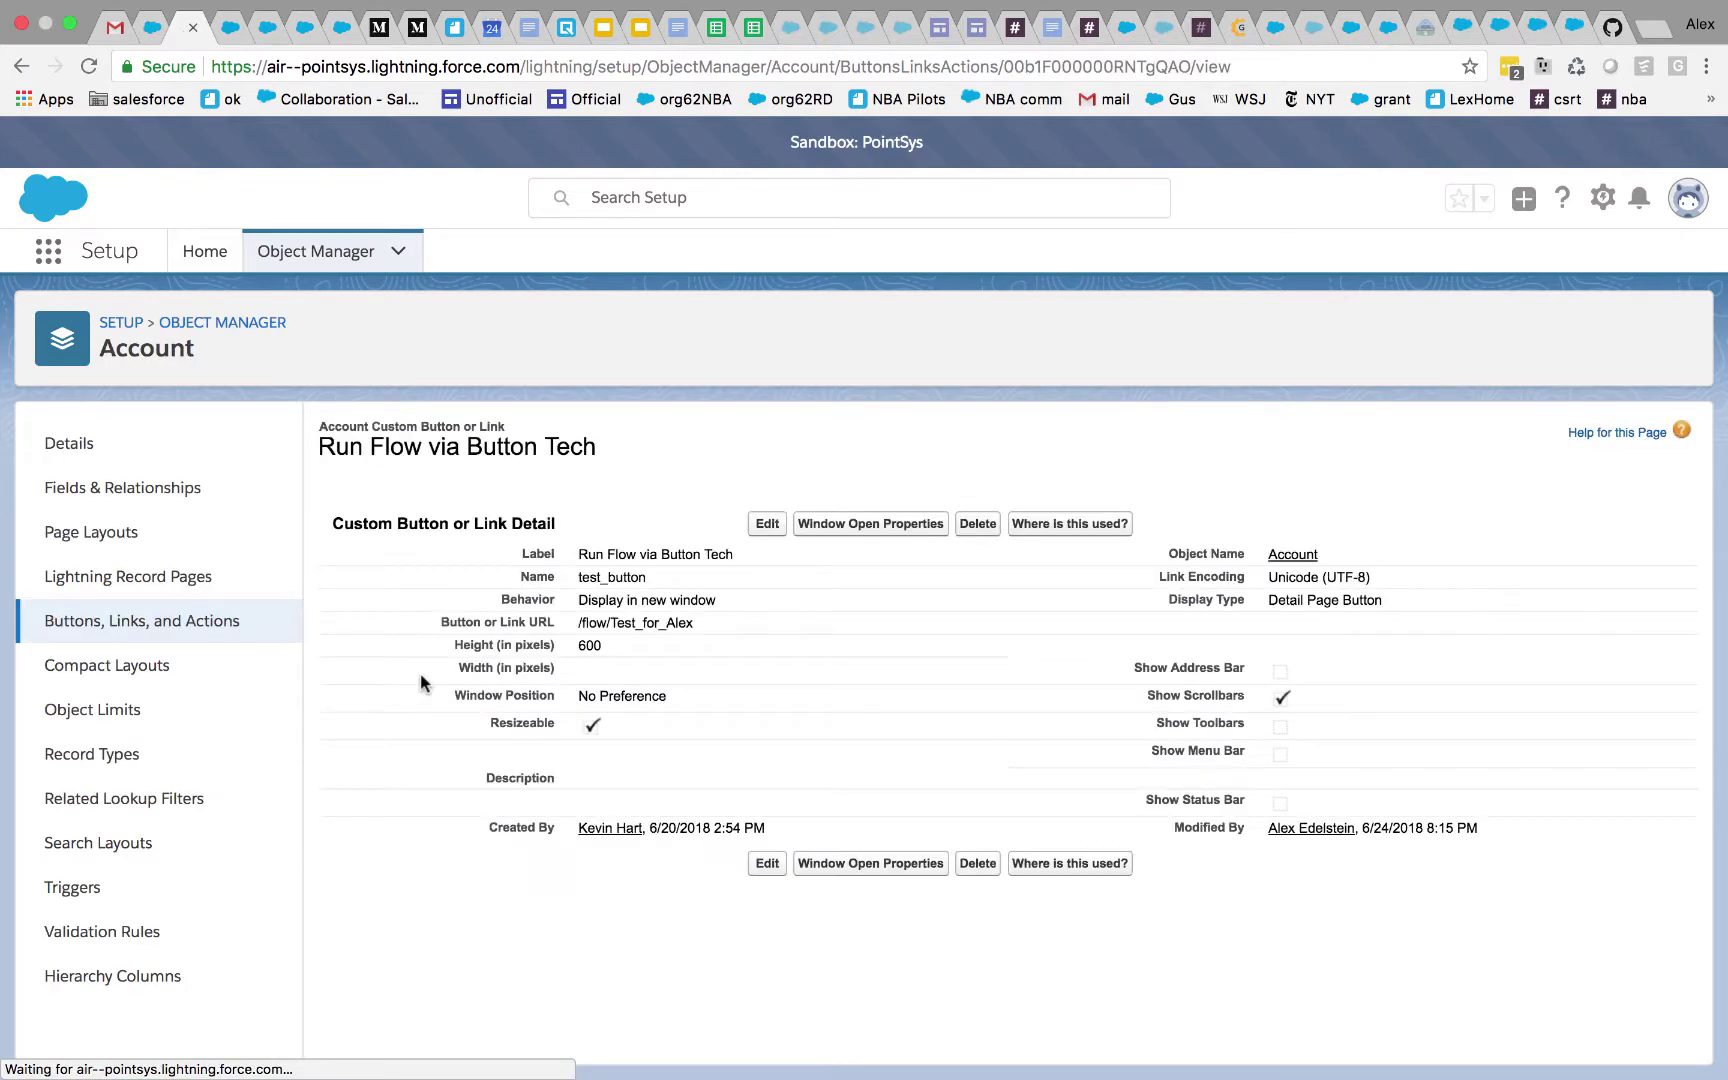
Step: Review the Run Flow via Button Tech button's edit settings, and run the flow with that button from the account record
click(767, 526)
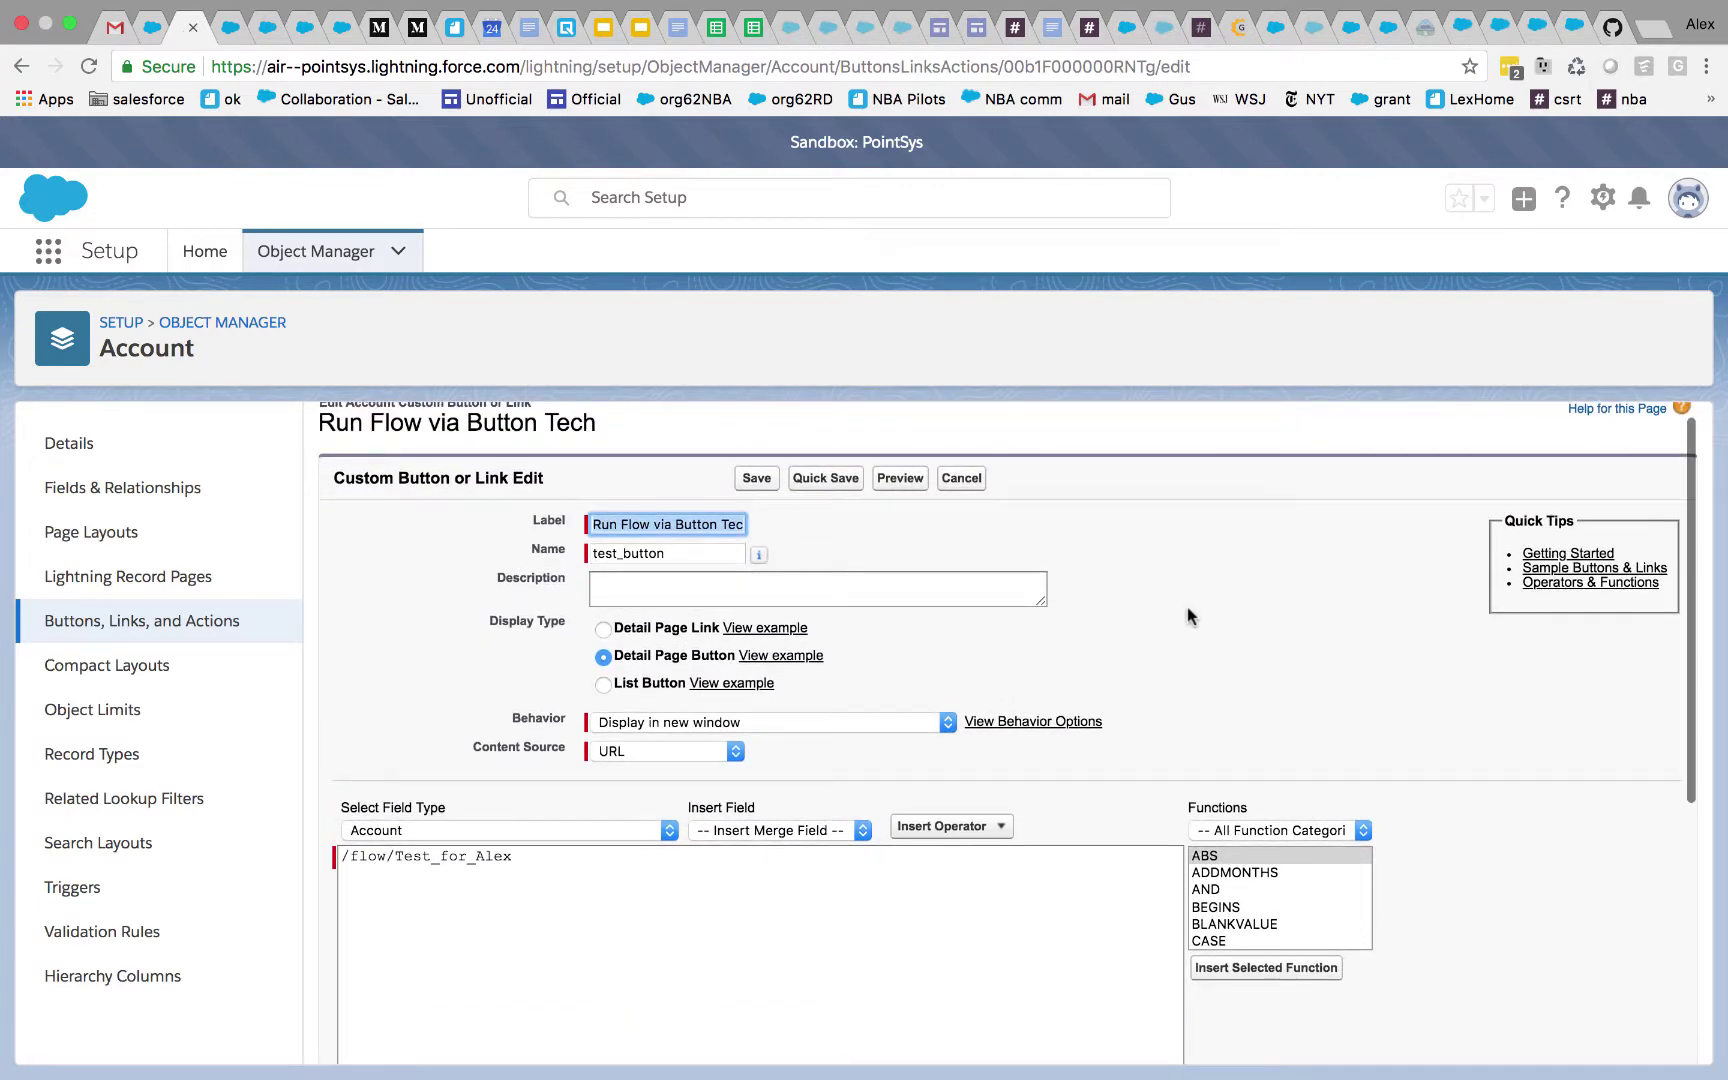
scroll(1187, 615, up, 1)
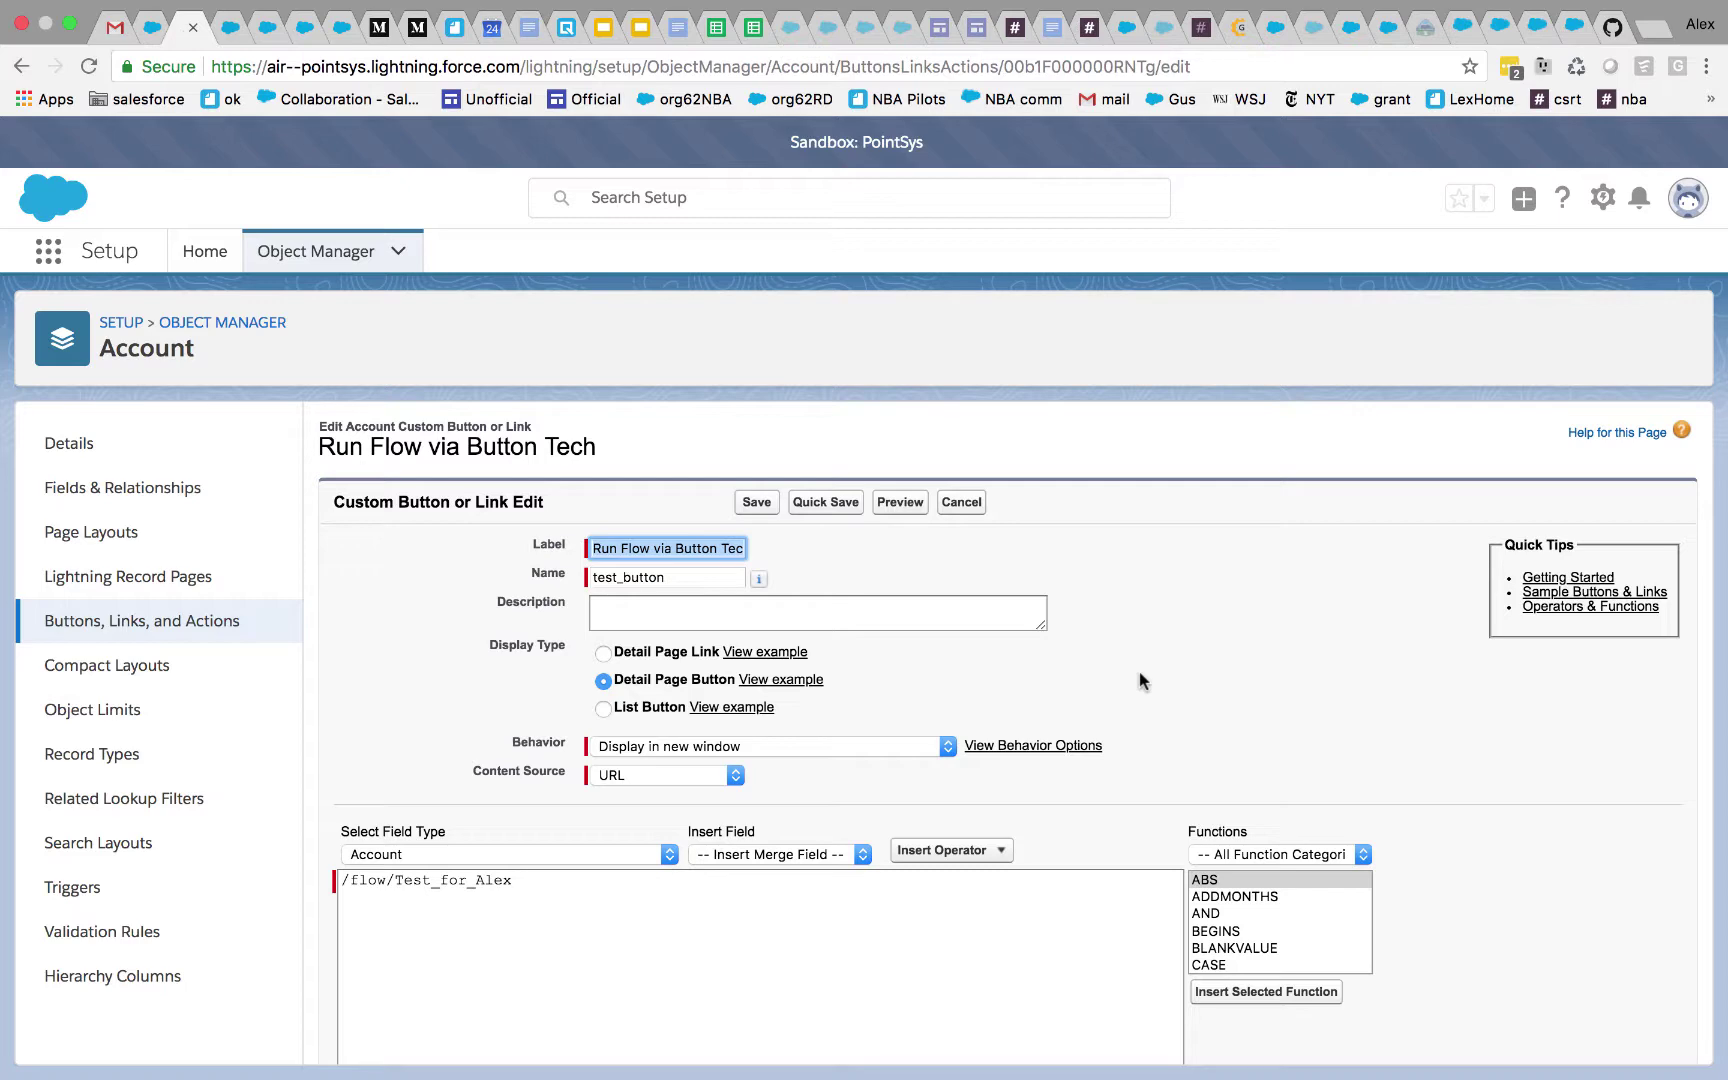
click(148, 35)
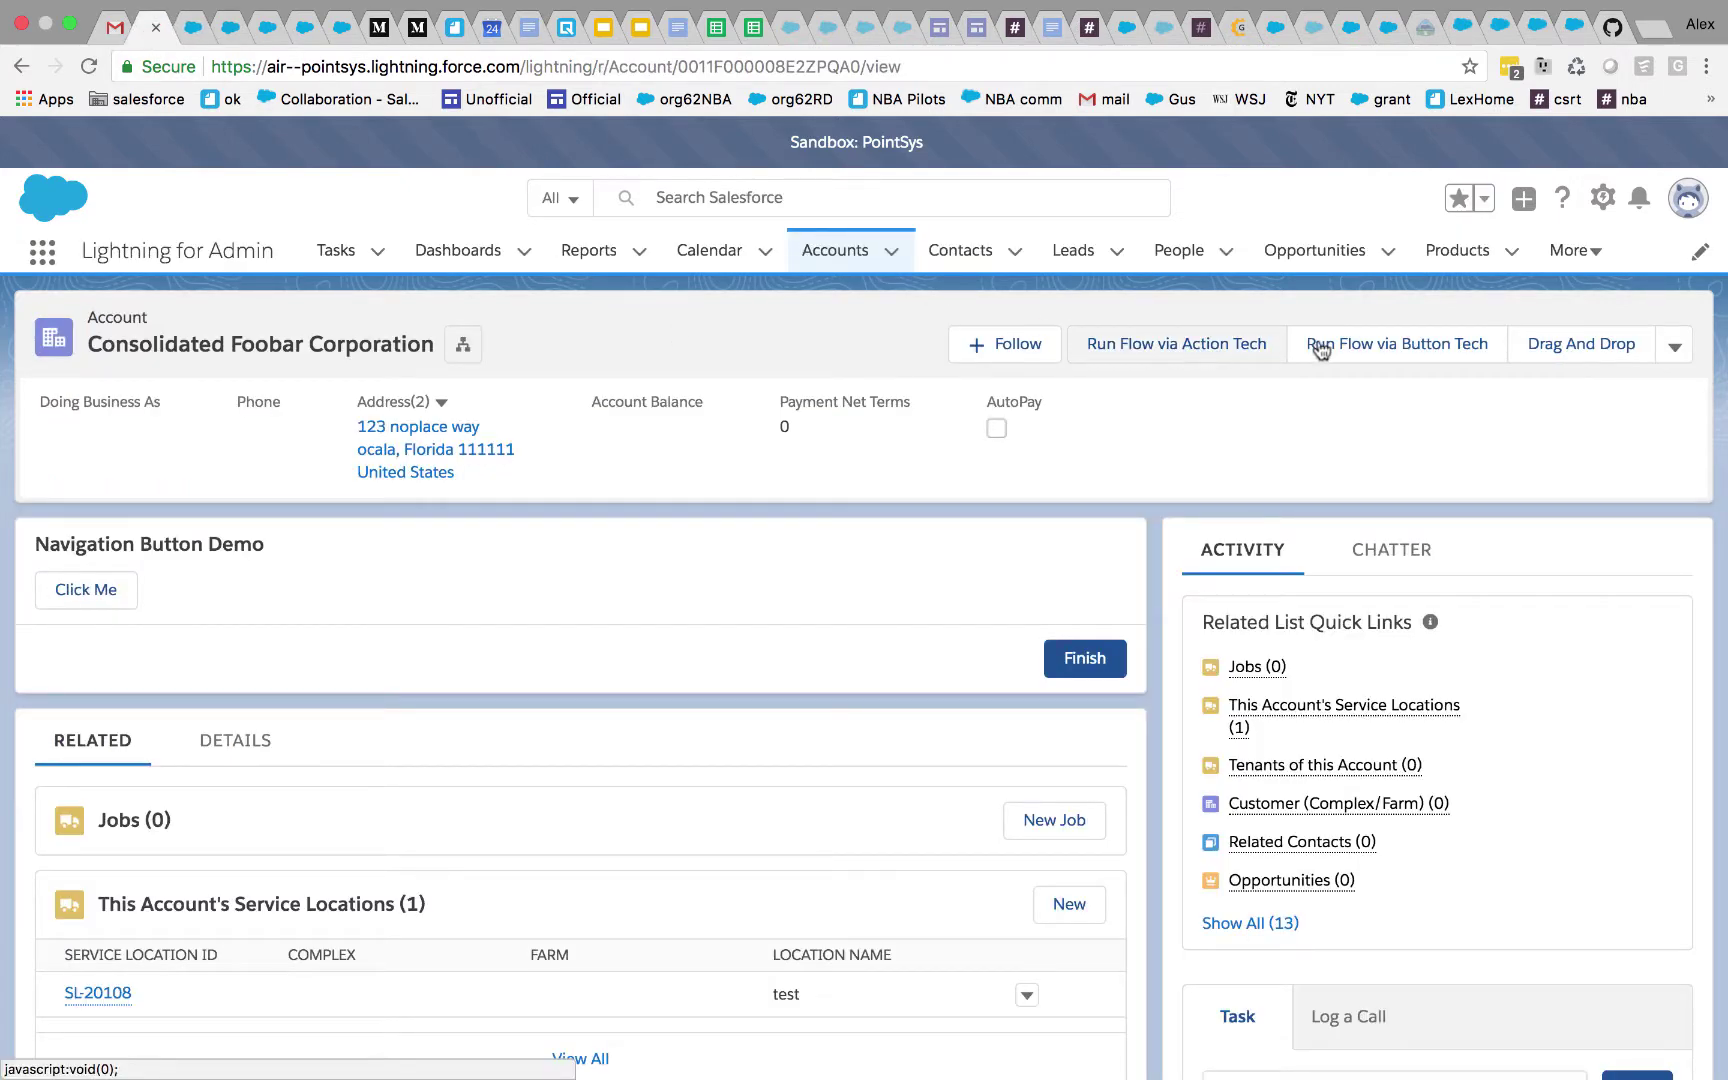
click(1396, 348)
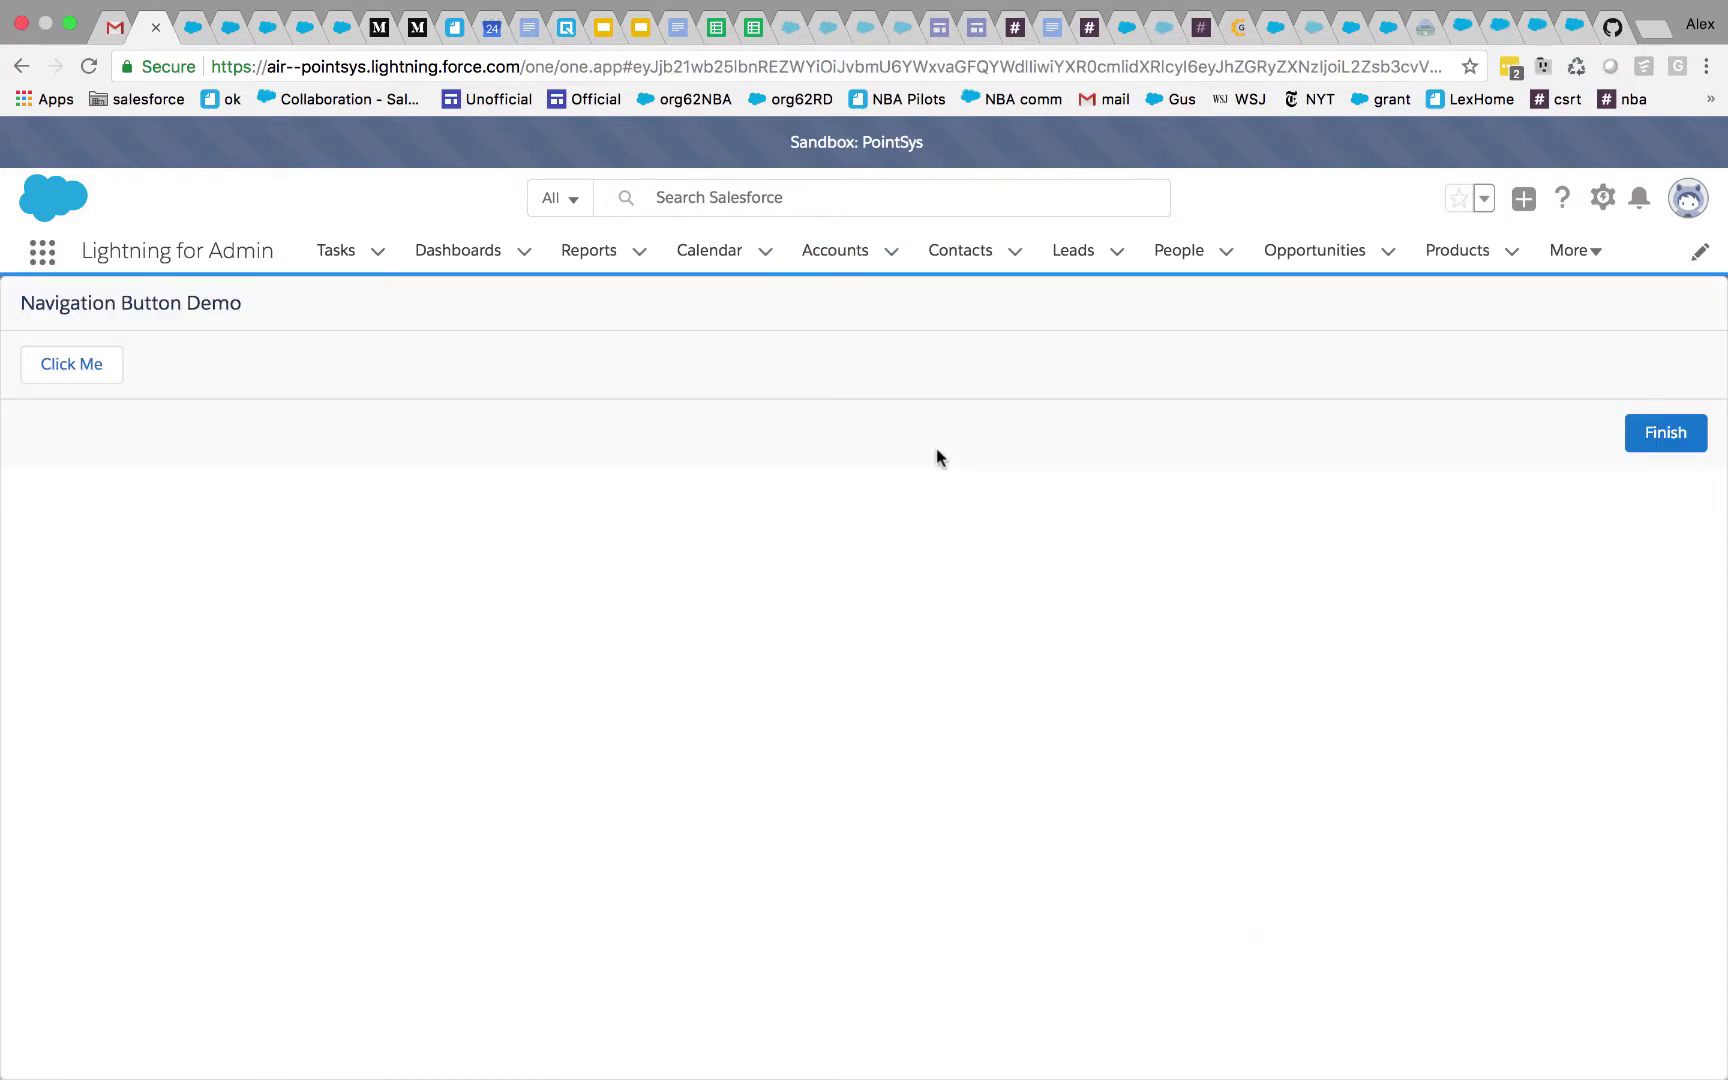
click(46, 362)
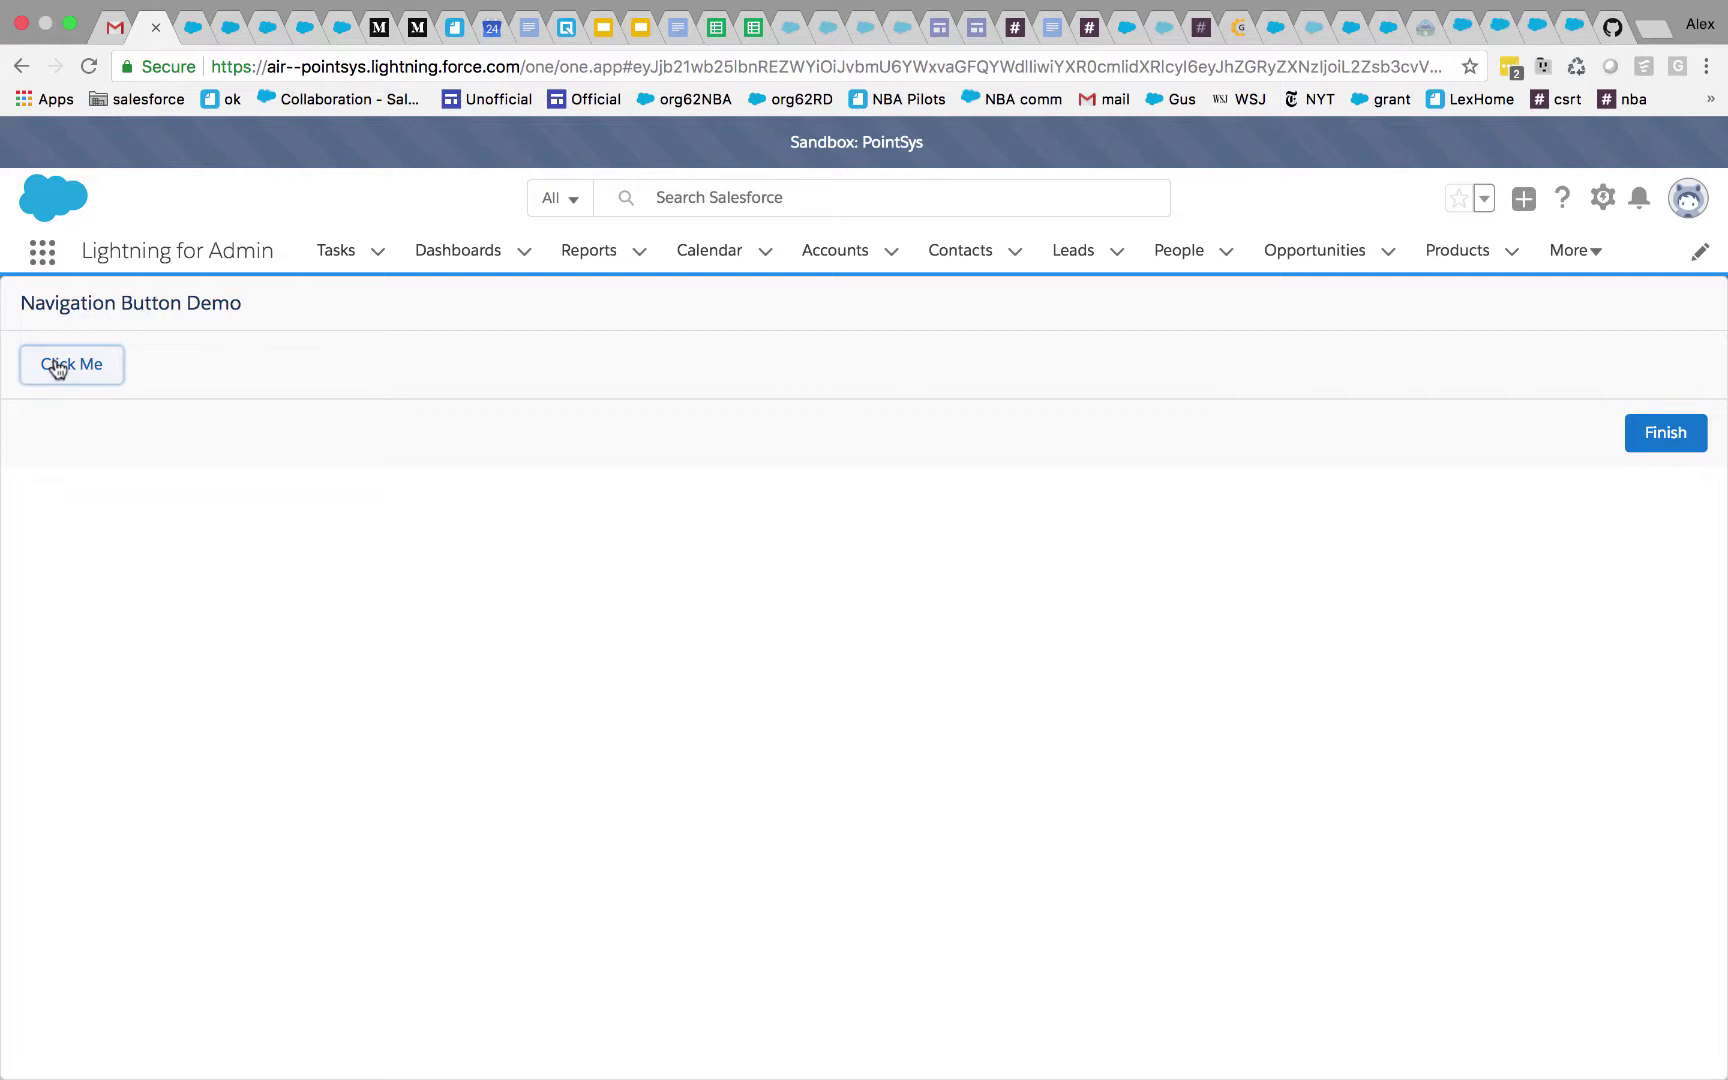
Step: Open the Run Flow via Action Tech action's details from the Account object's Buttons, Links, and Actions list
click(187, 33)
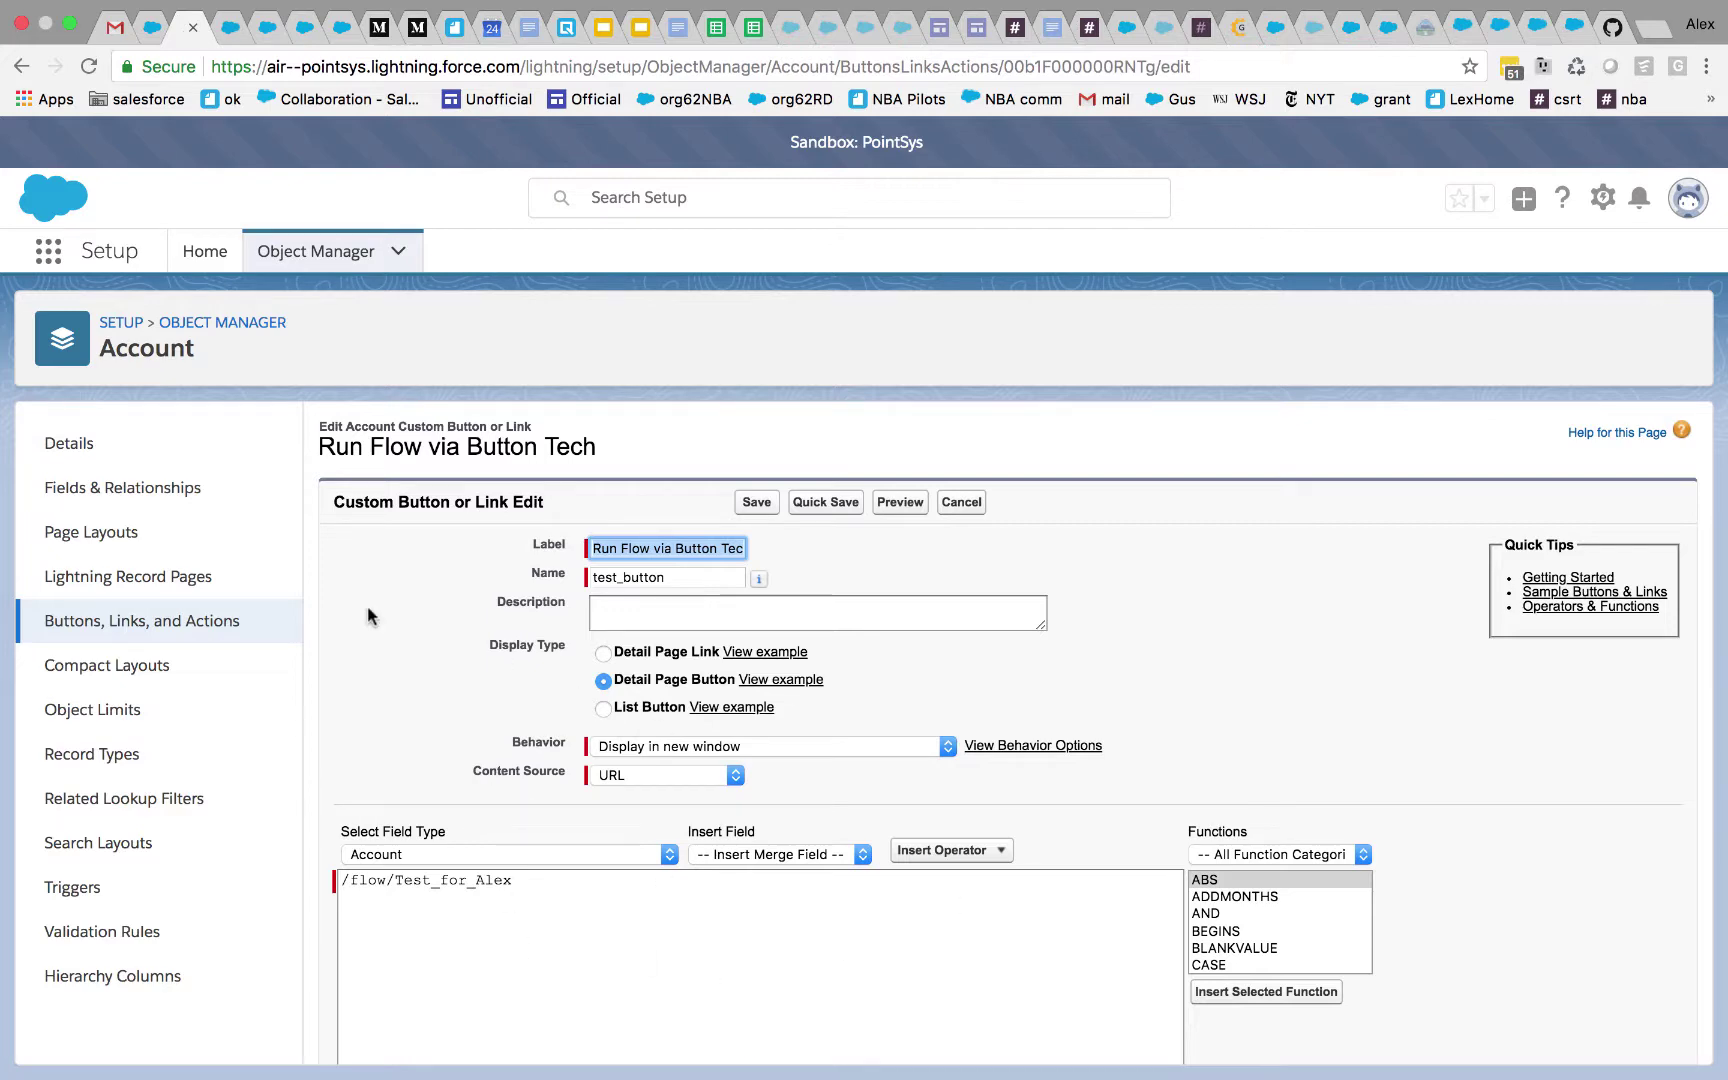
click(131, 620)
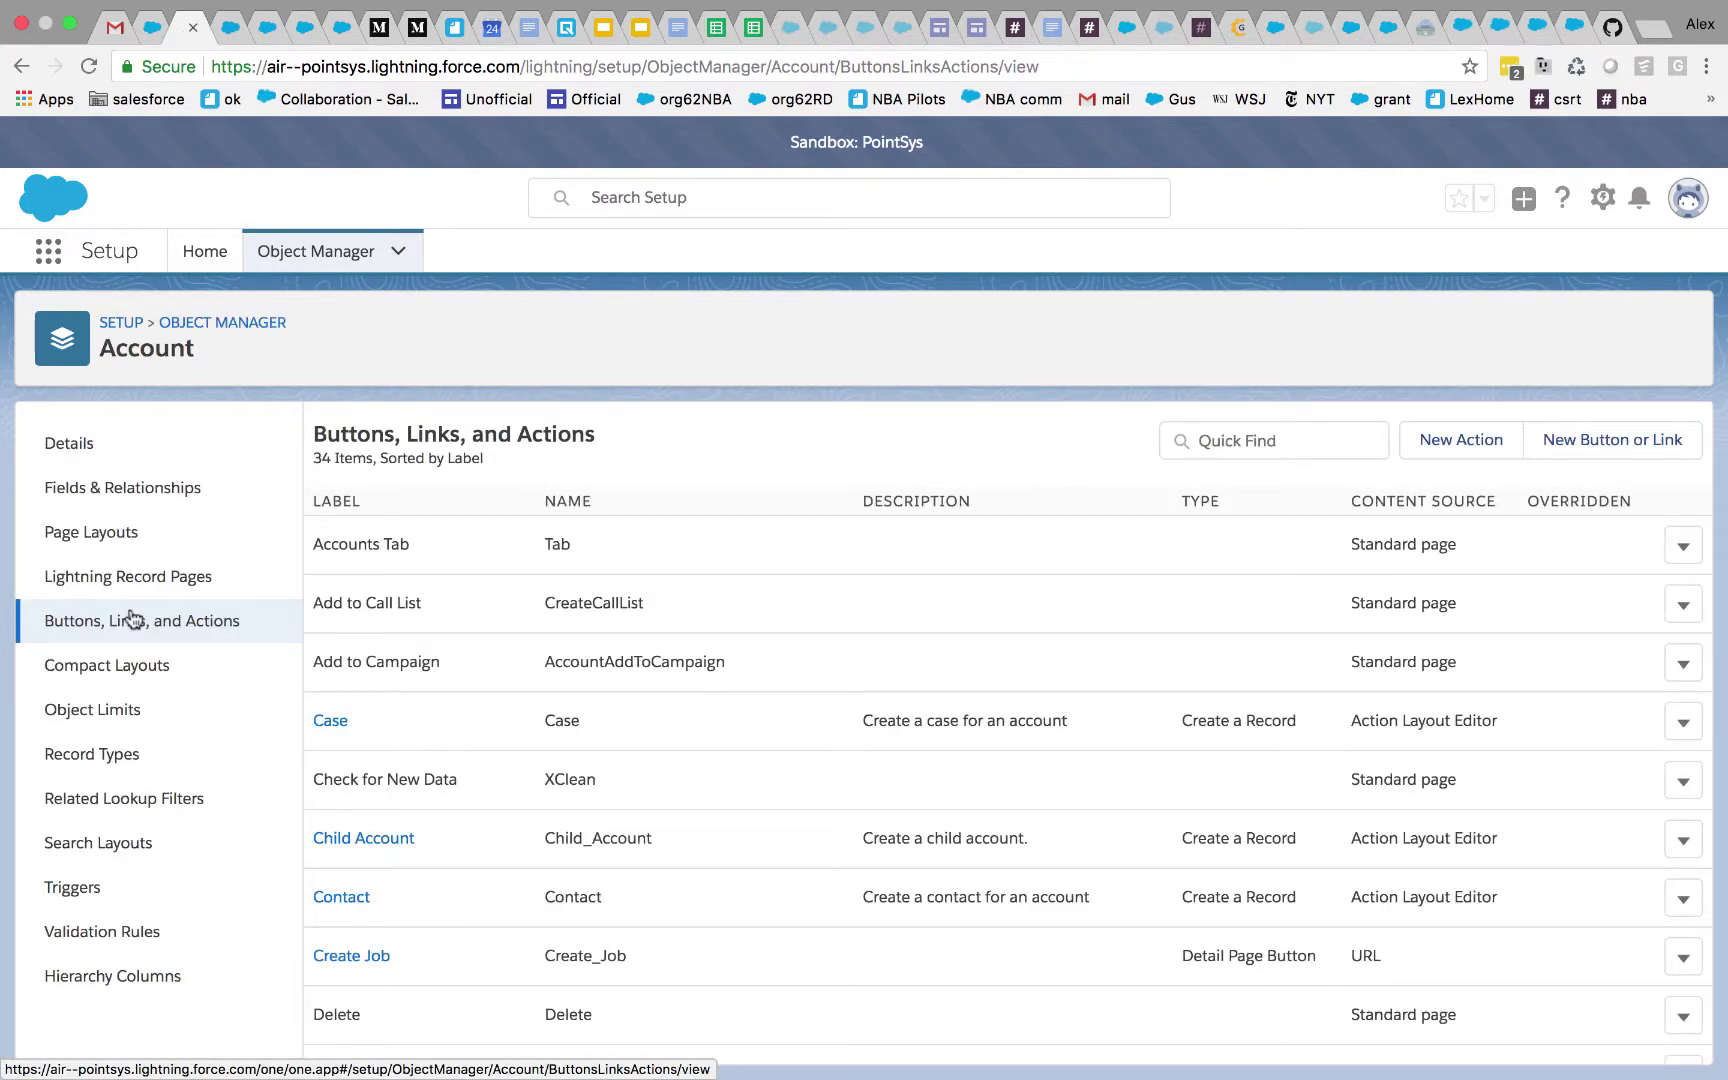
scroll(653, 932, down, 15)
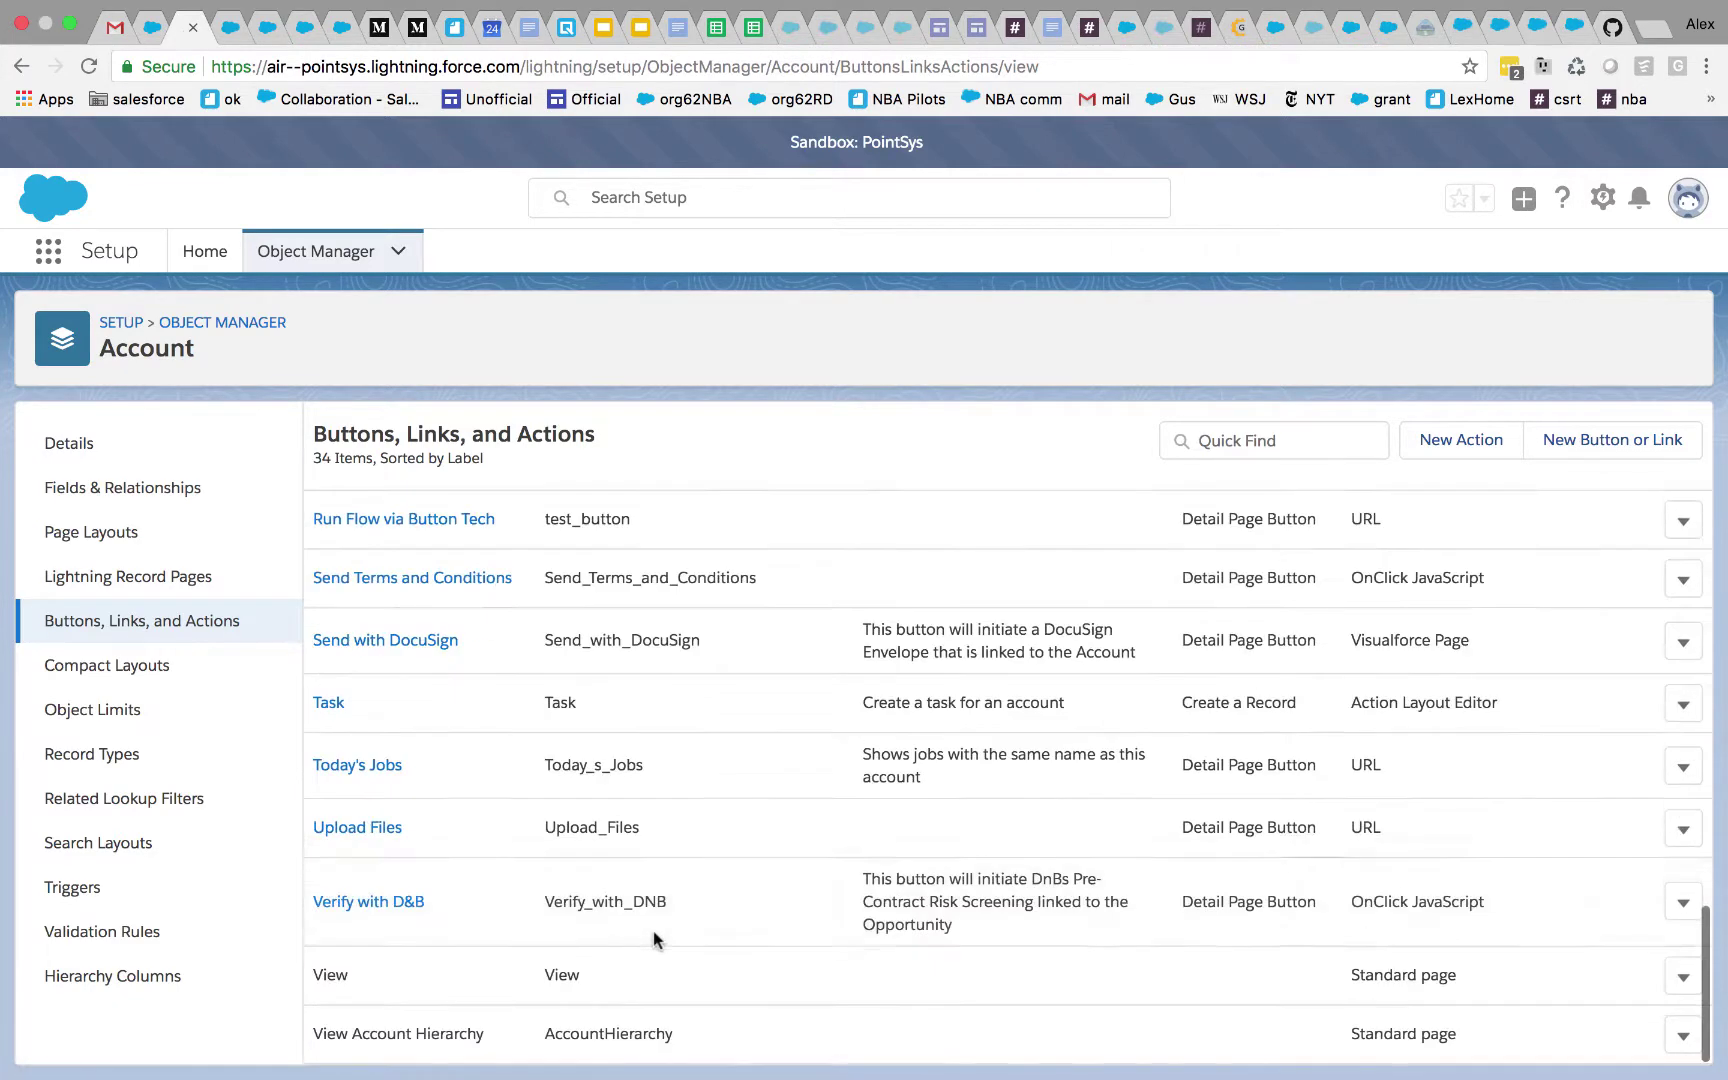
scroll(653, 932, up, 1)
scroll(653, 932, up, 5)
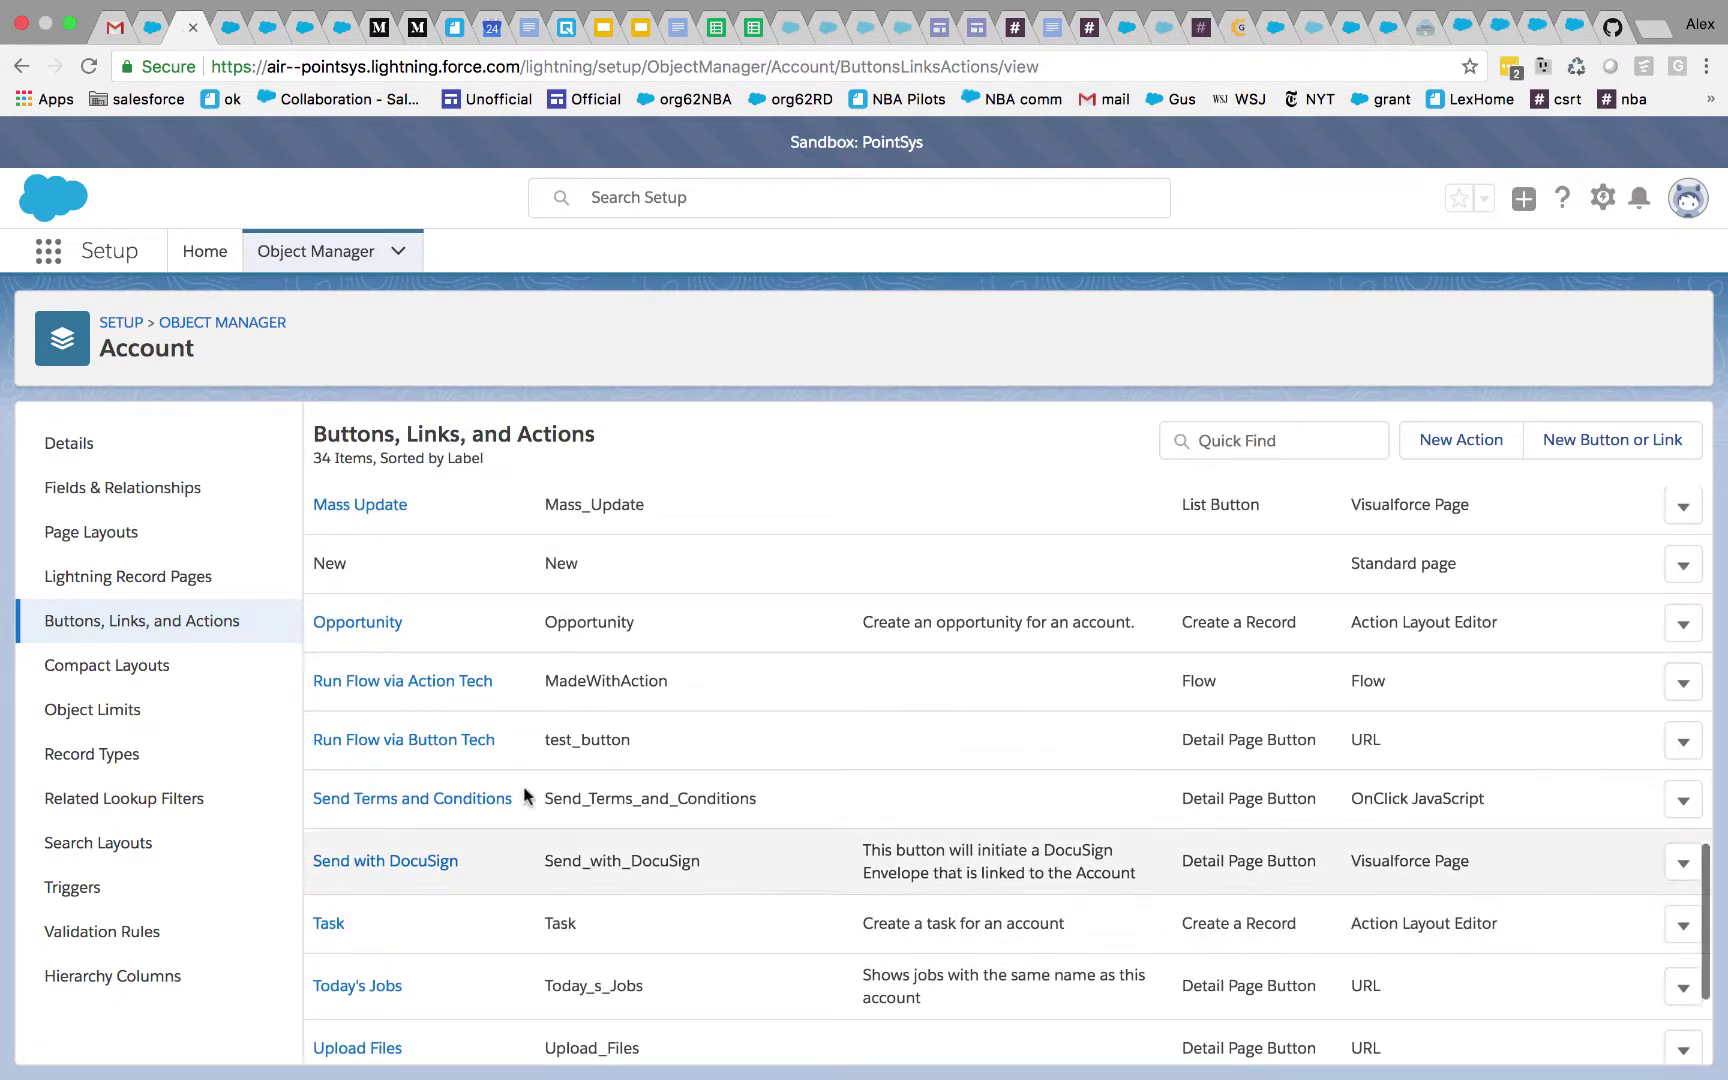
scroll(460, 740, down, 1)
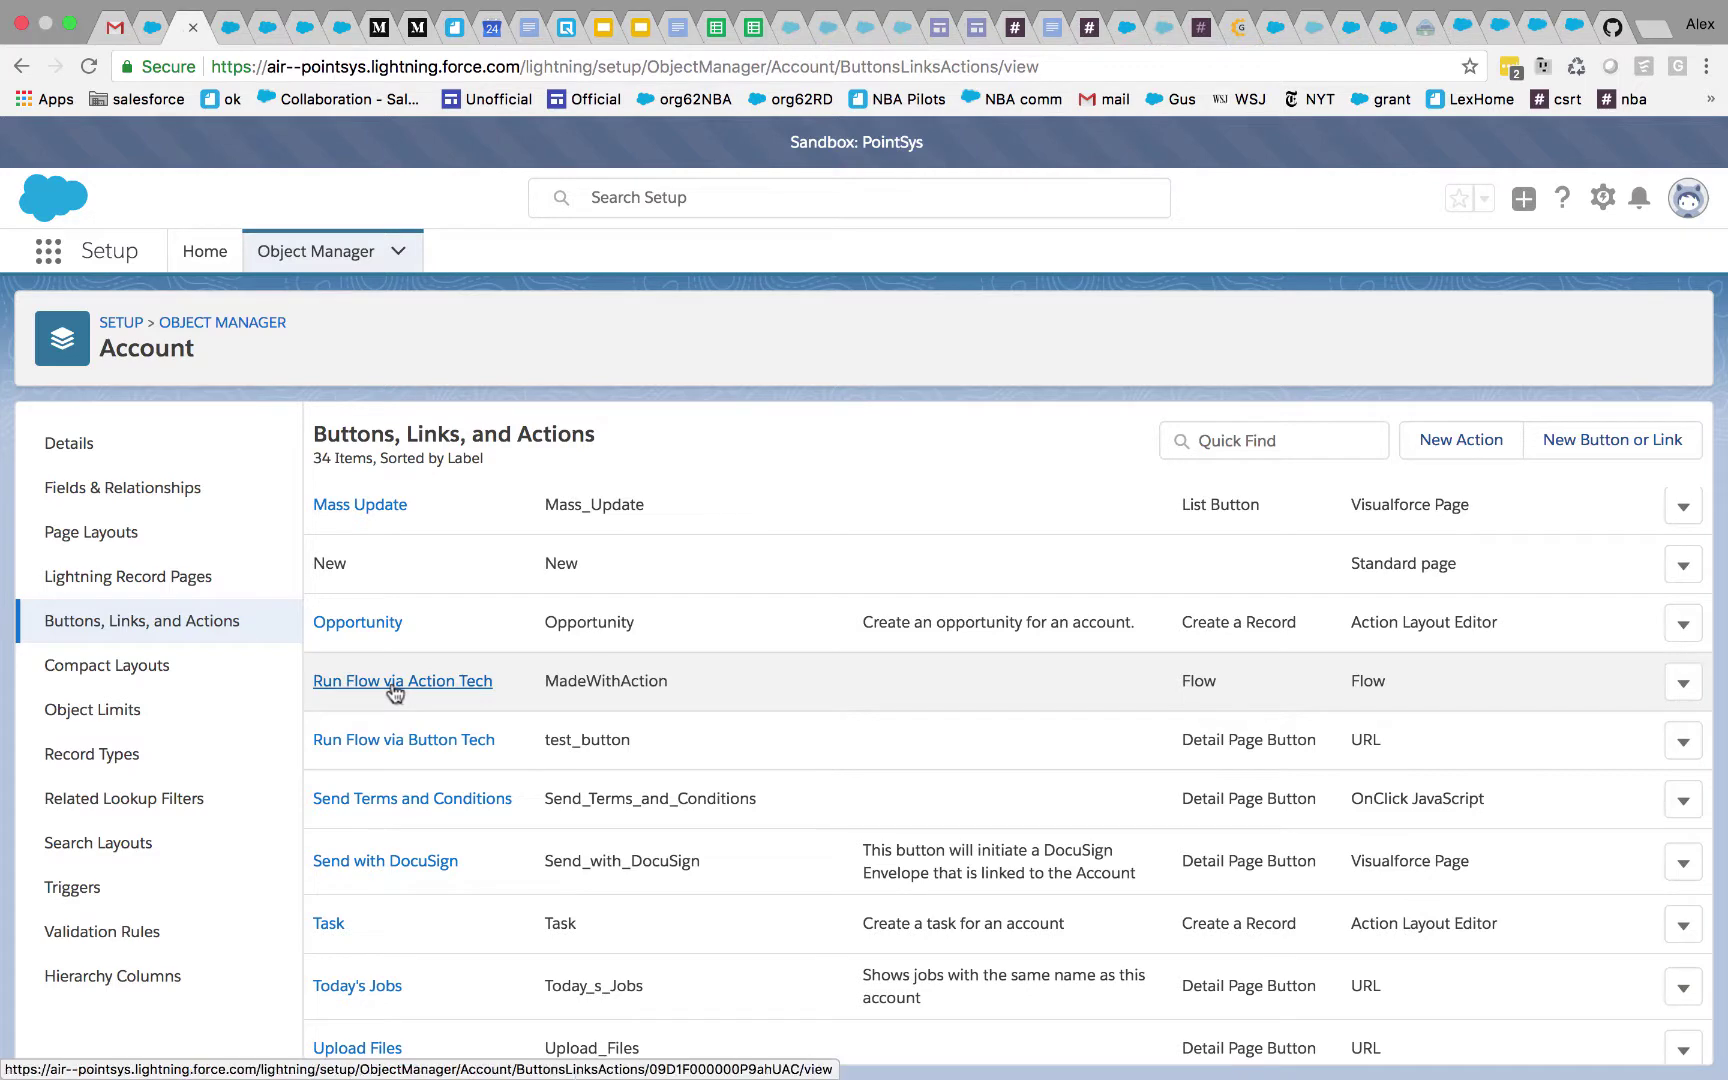
click(402, 682)
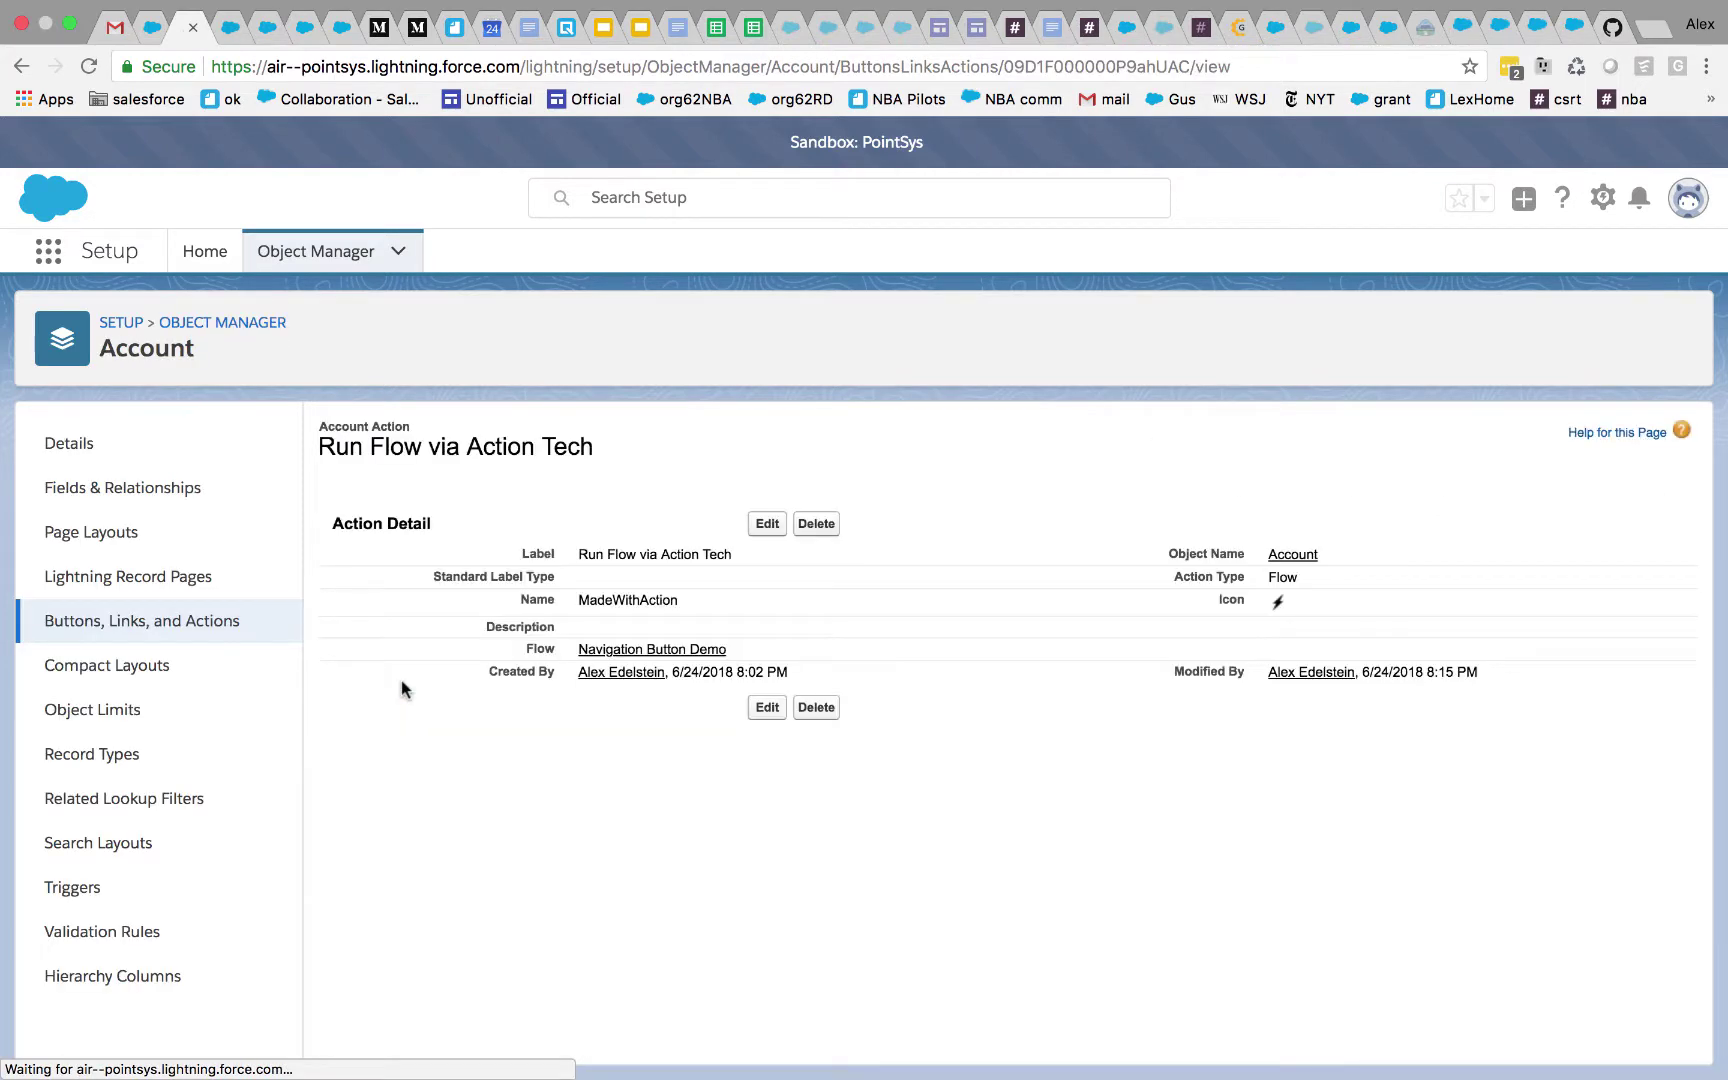
Step: Review the flows selectable for the Run Flow via Action Tech action, and leave its edit form without saving
click(766, 523)
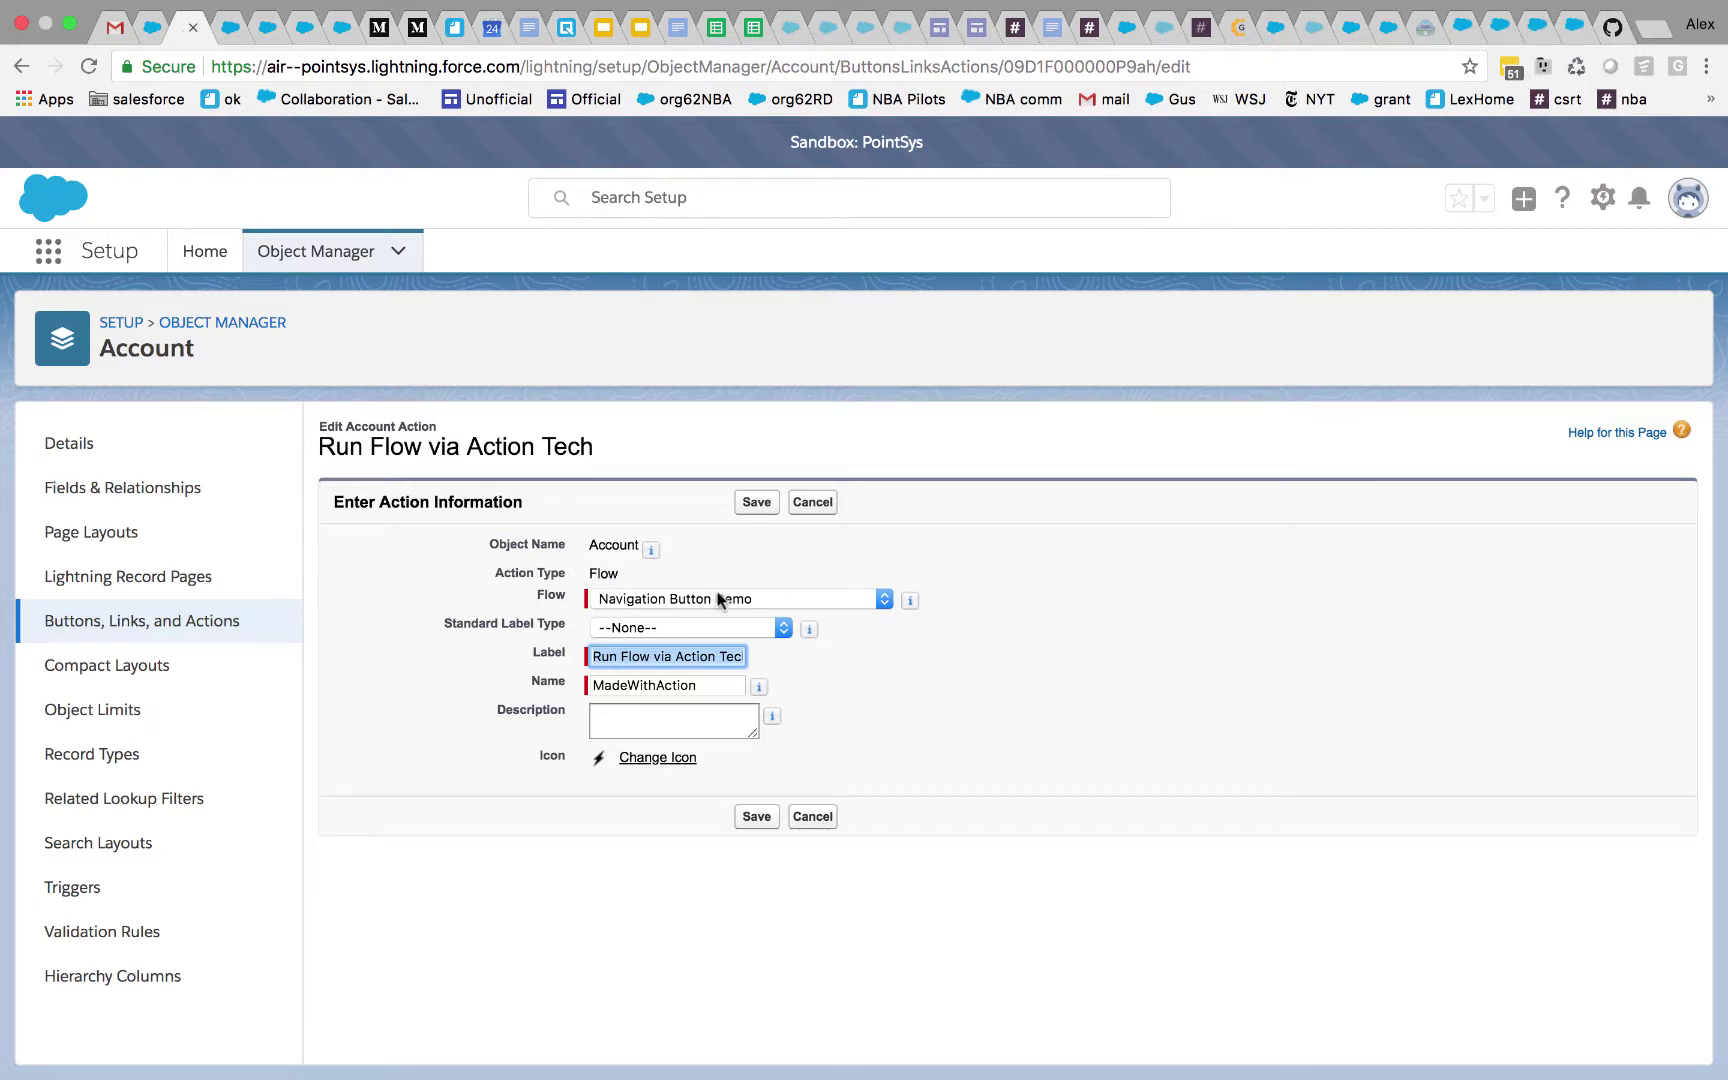
click(760, 598)
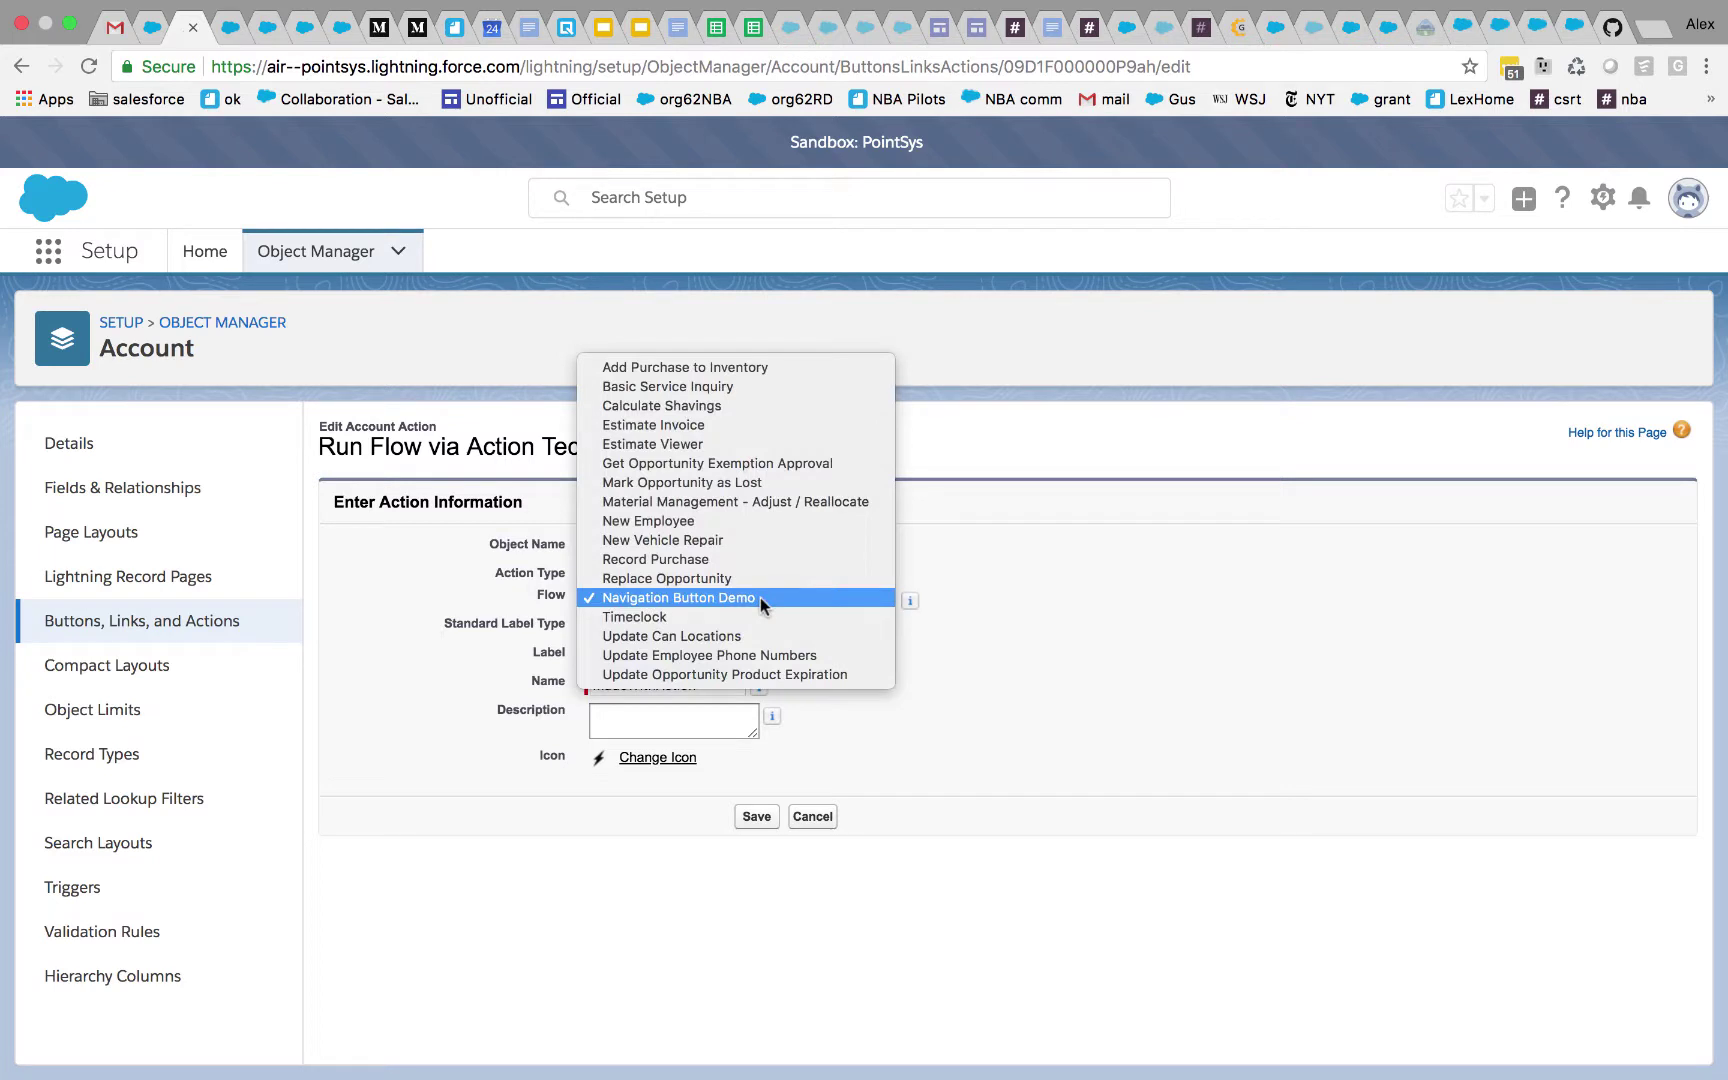
click(988, 604)
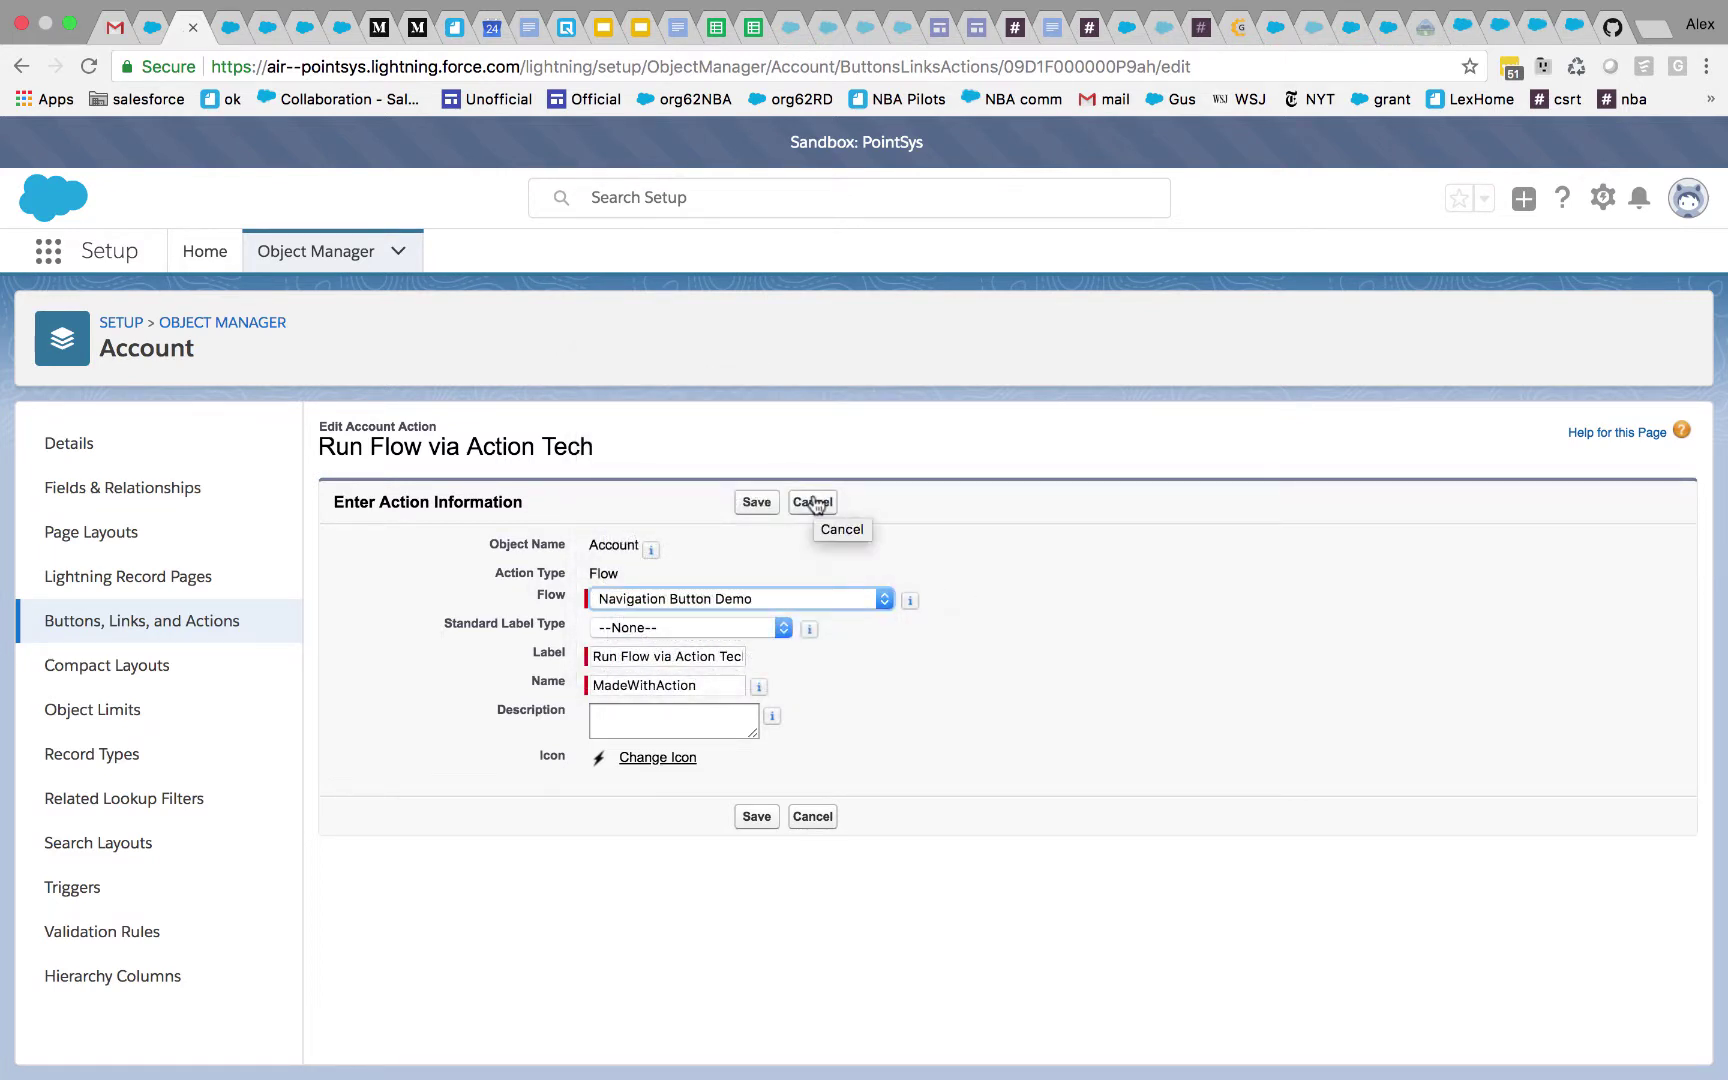
click(813, 502)
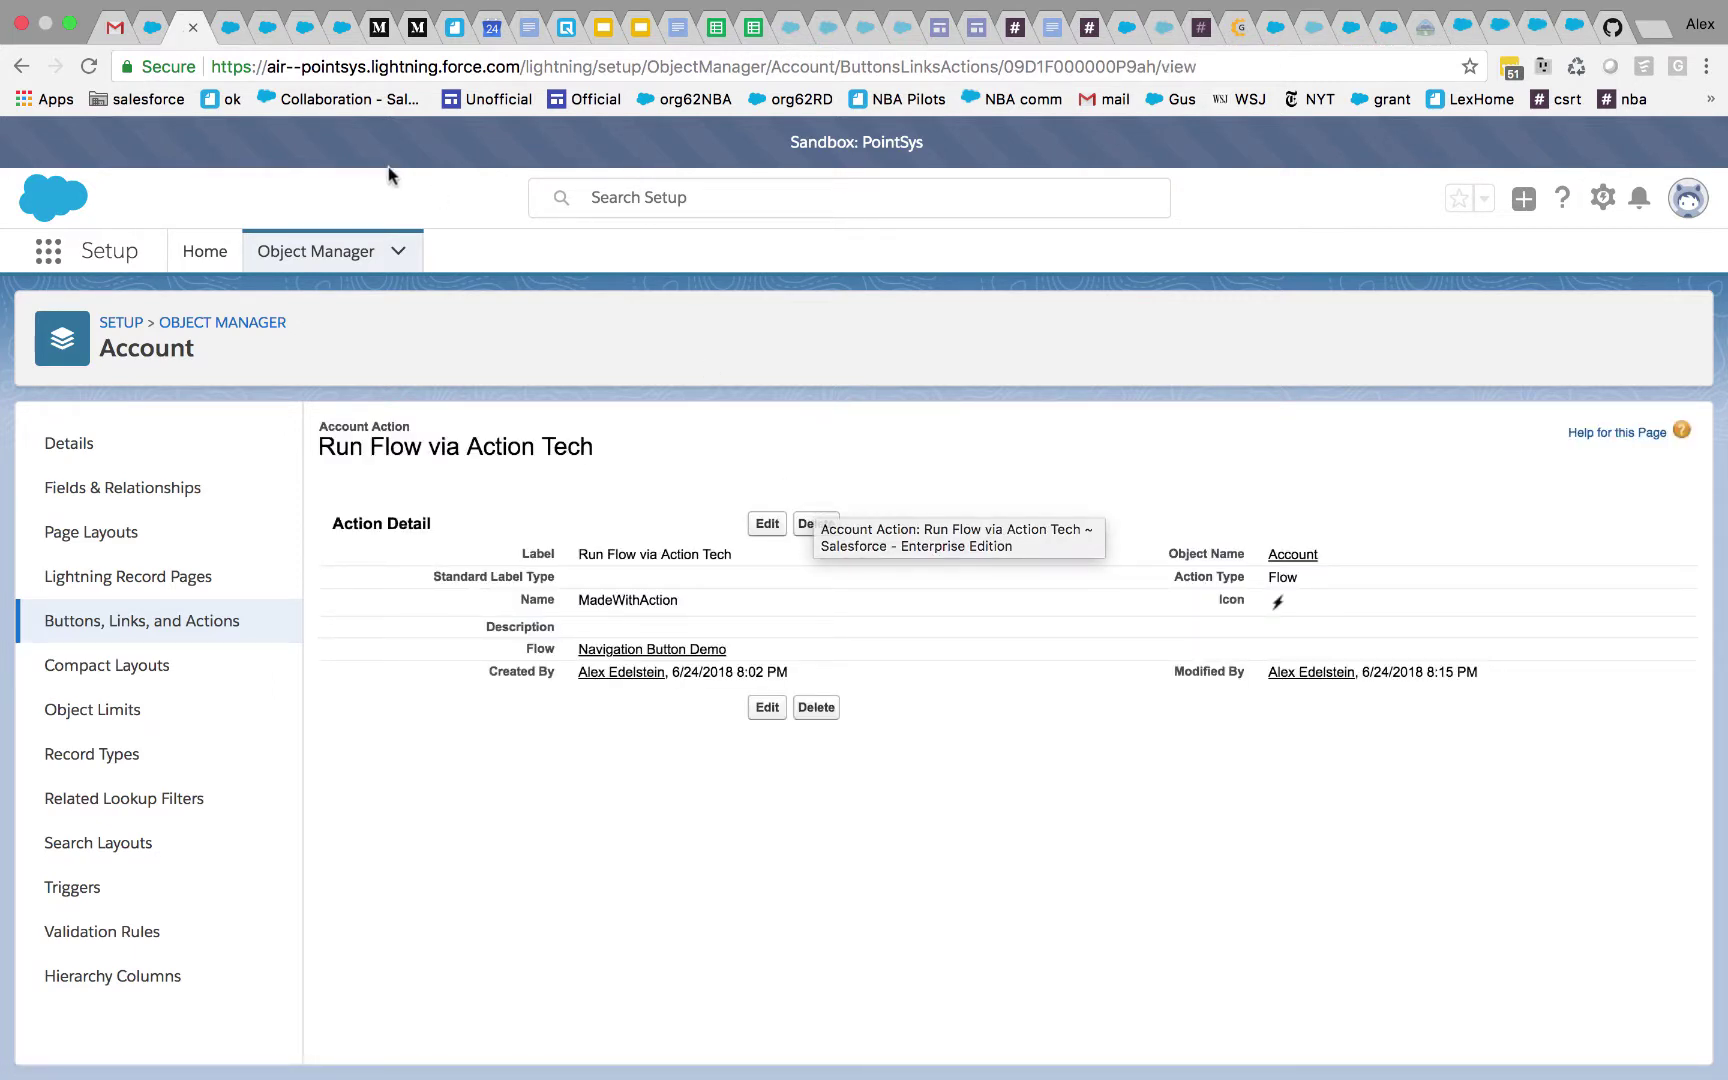
Step: Return to the account record, launch Run Flow via Action Tech, and use the flow's Click Me navigation button
click(150, 27)
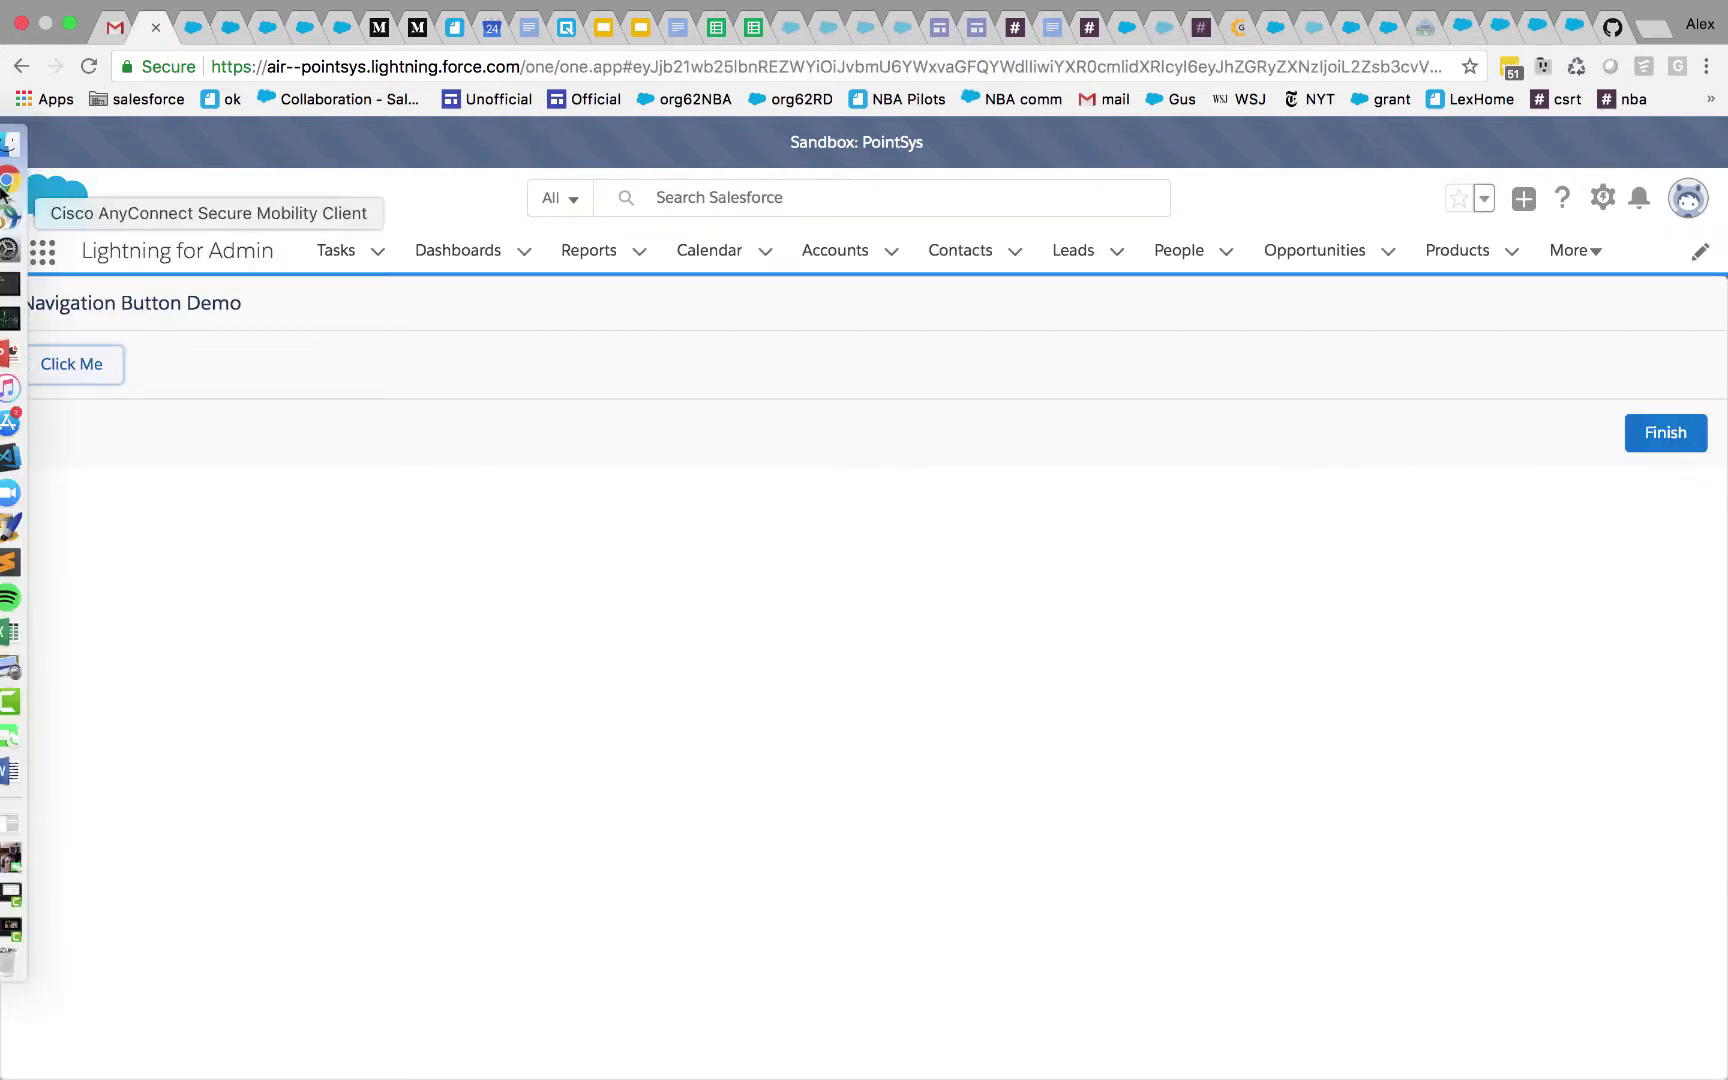
click(21, 66)
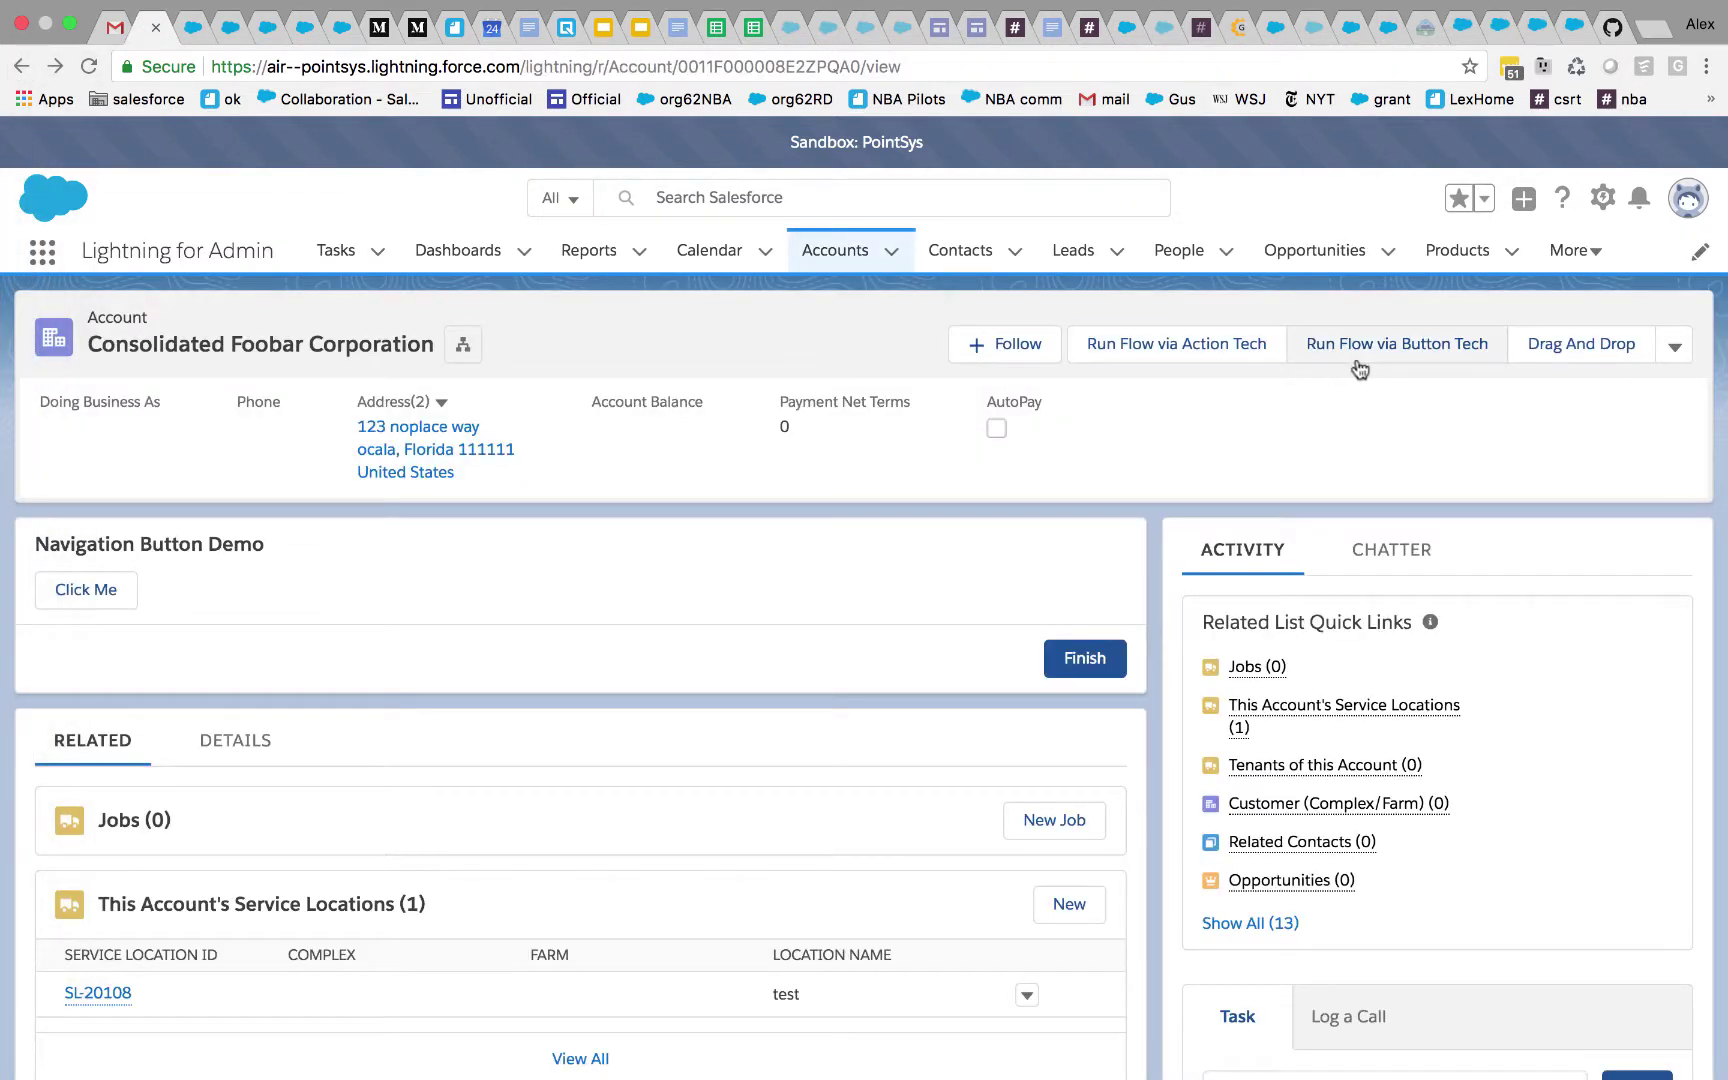
click(1172, 350)
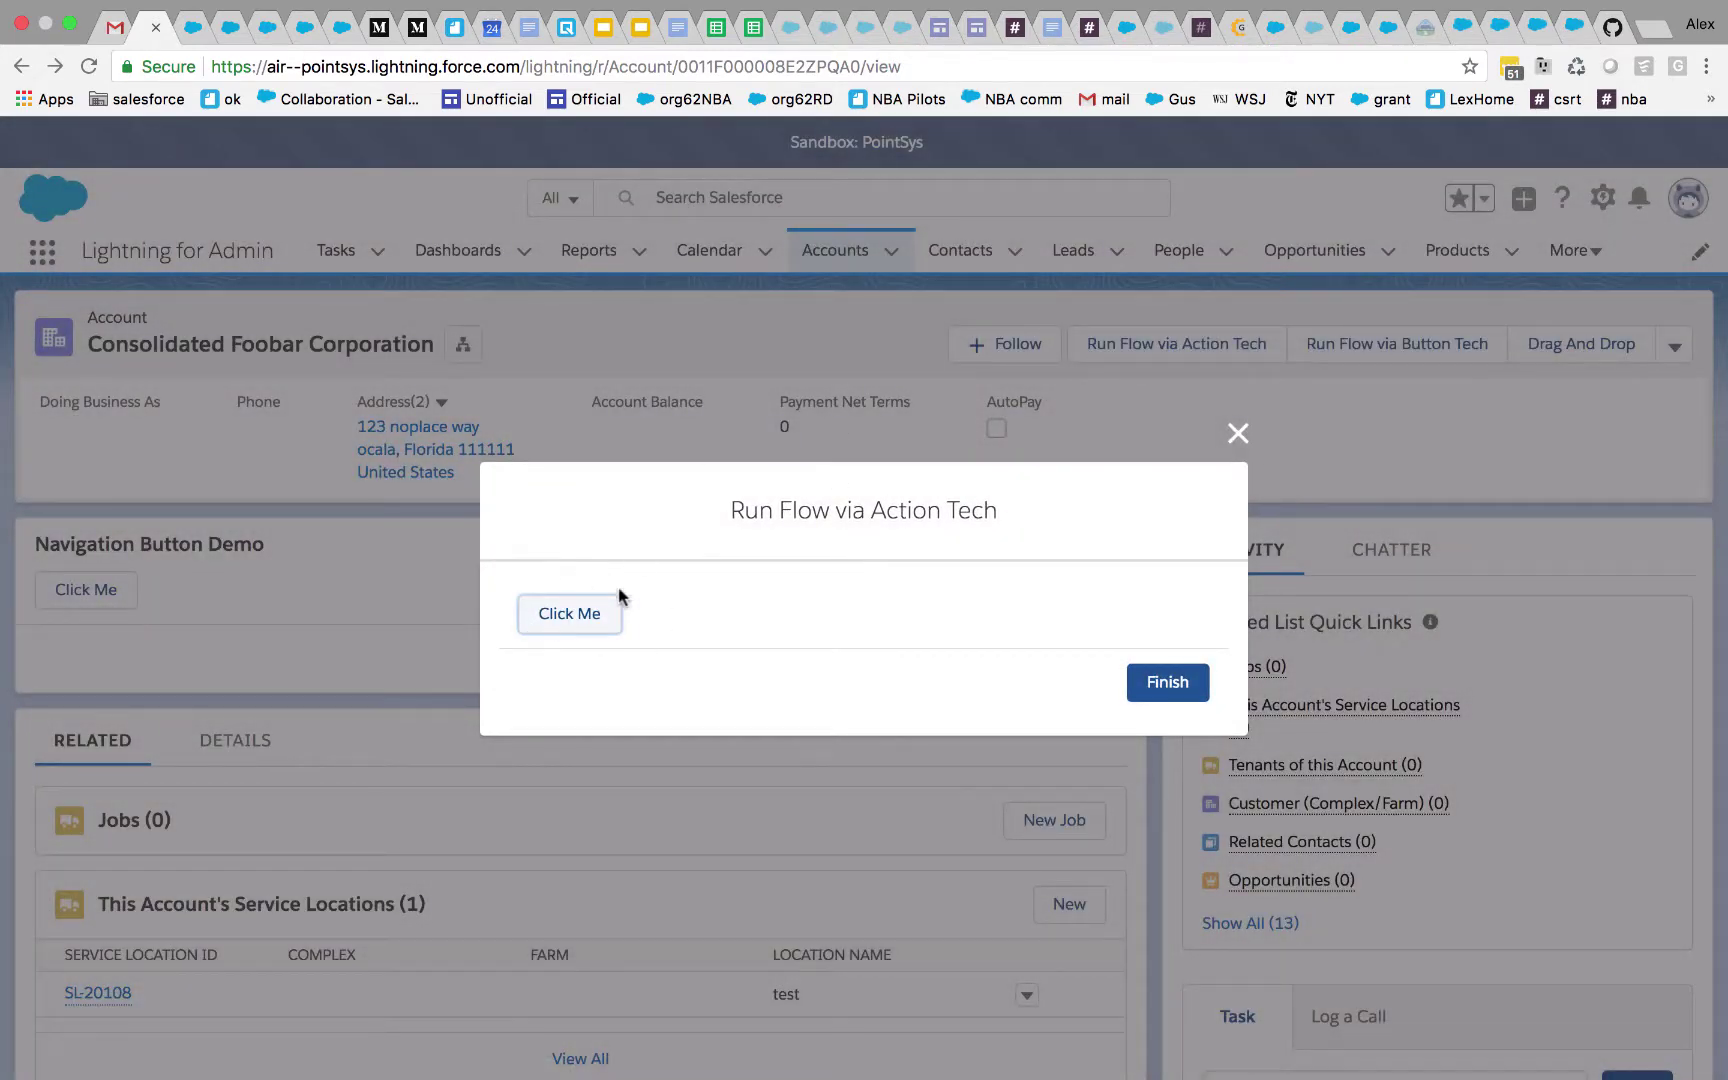
click(565, 613)
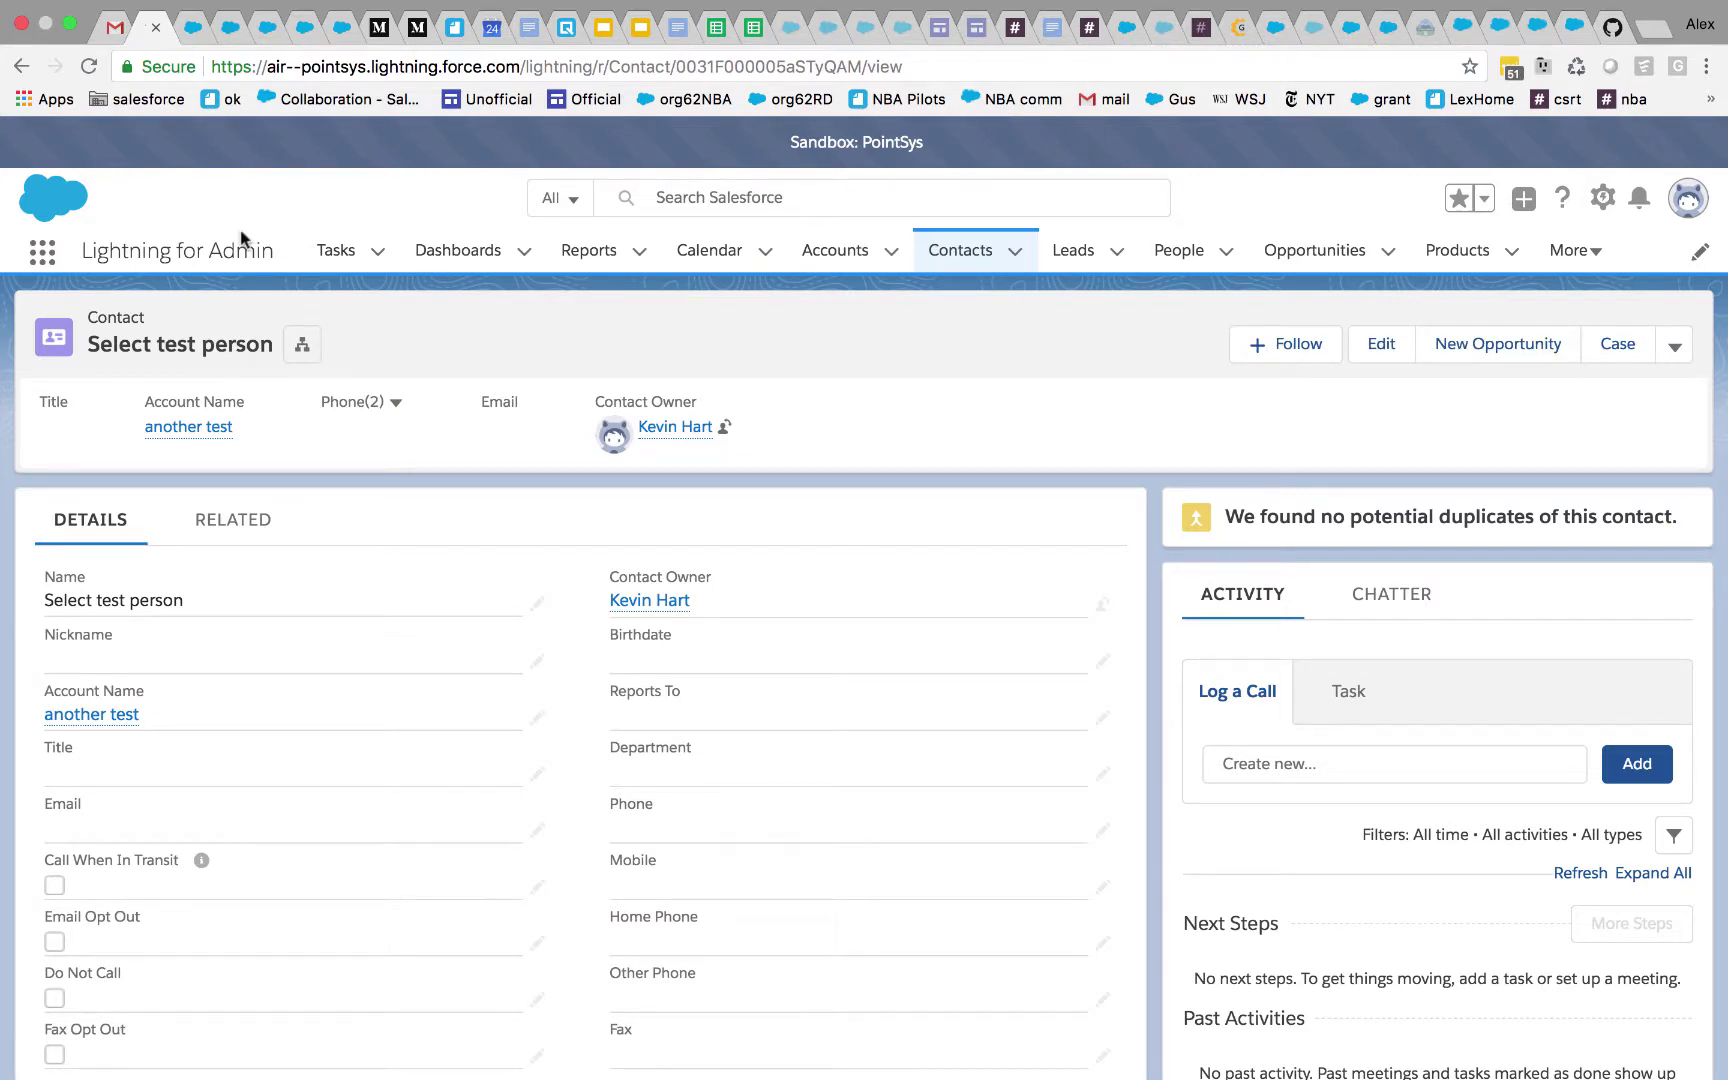
Step: Reopen the Run Flow via Action Tech action's edit form in Setup to review it, and cancel without saving
click(185, 33)
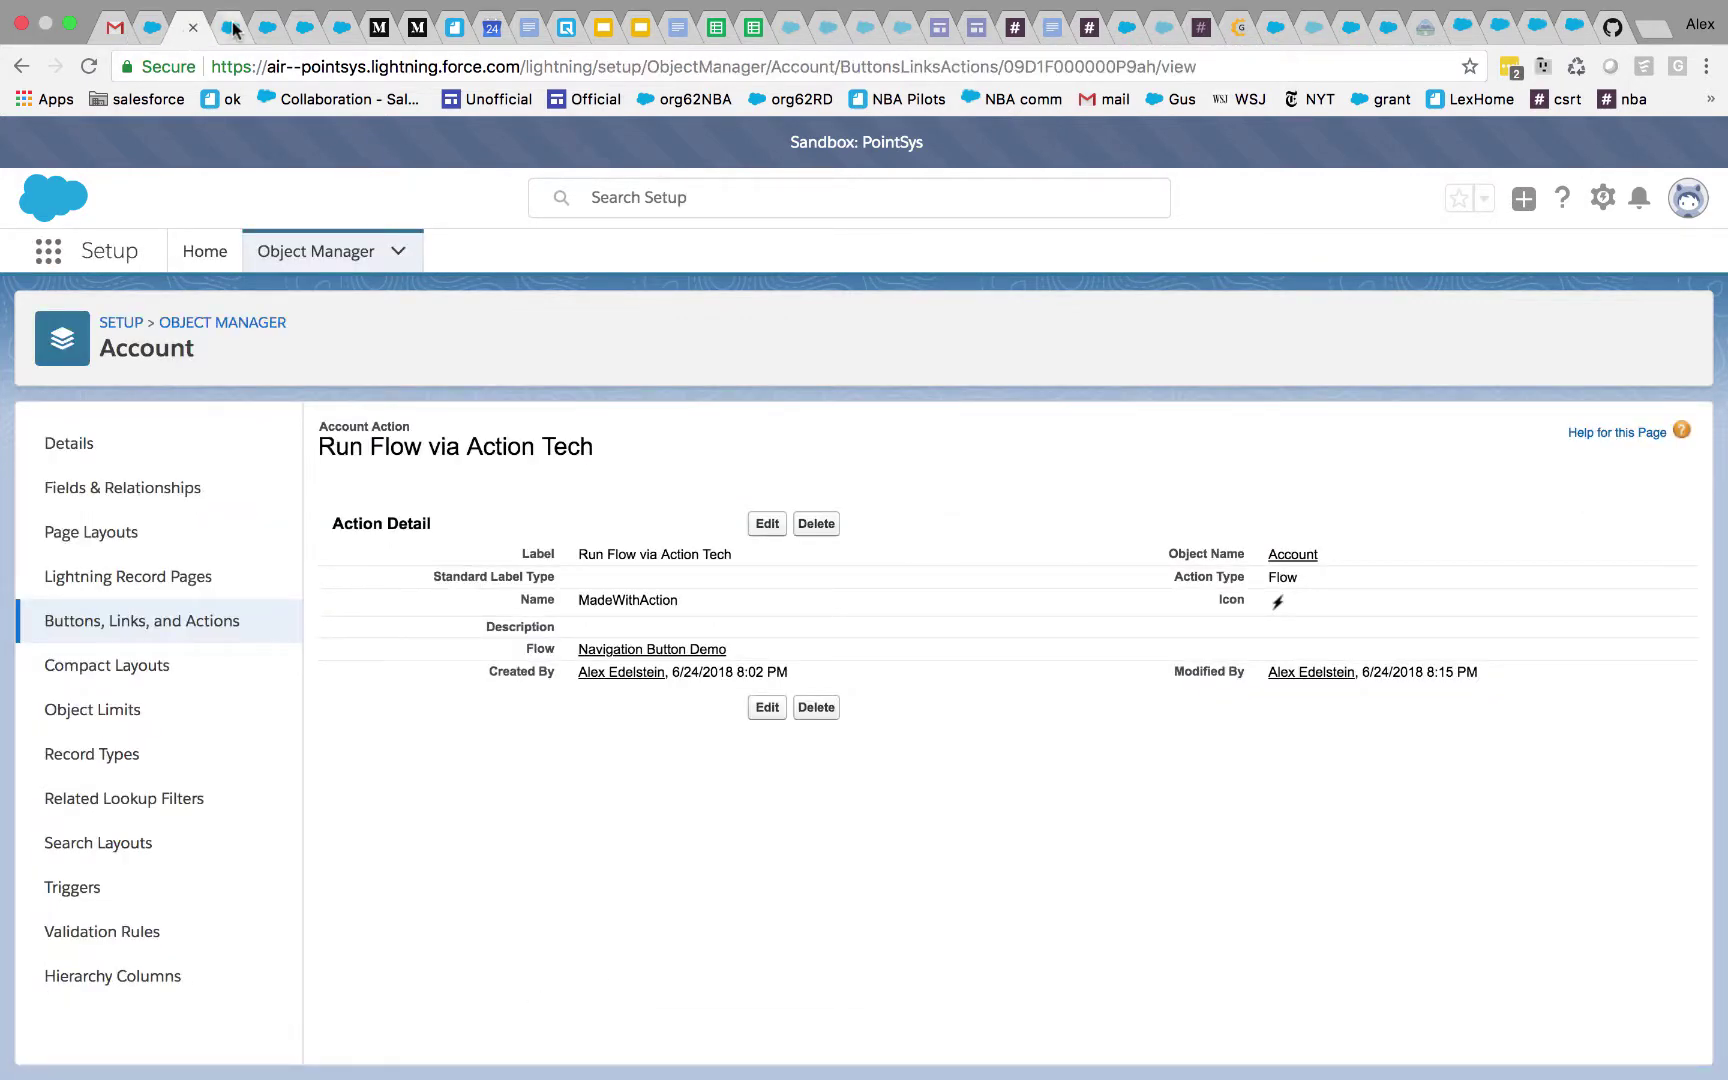
click(232, 29)
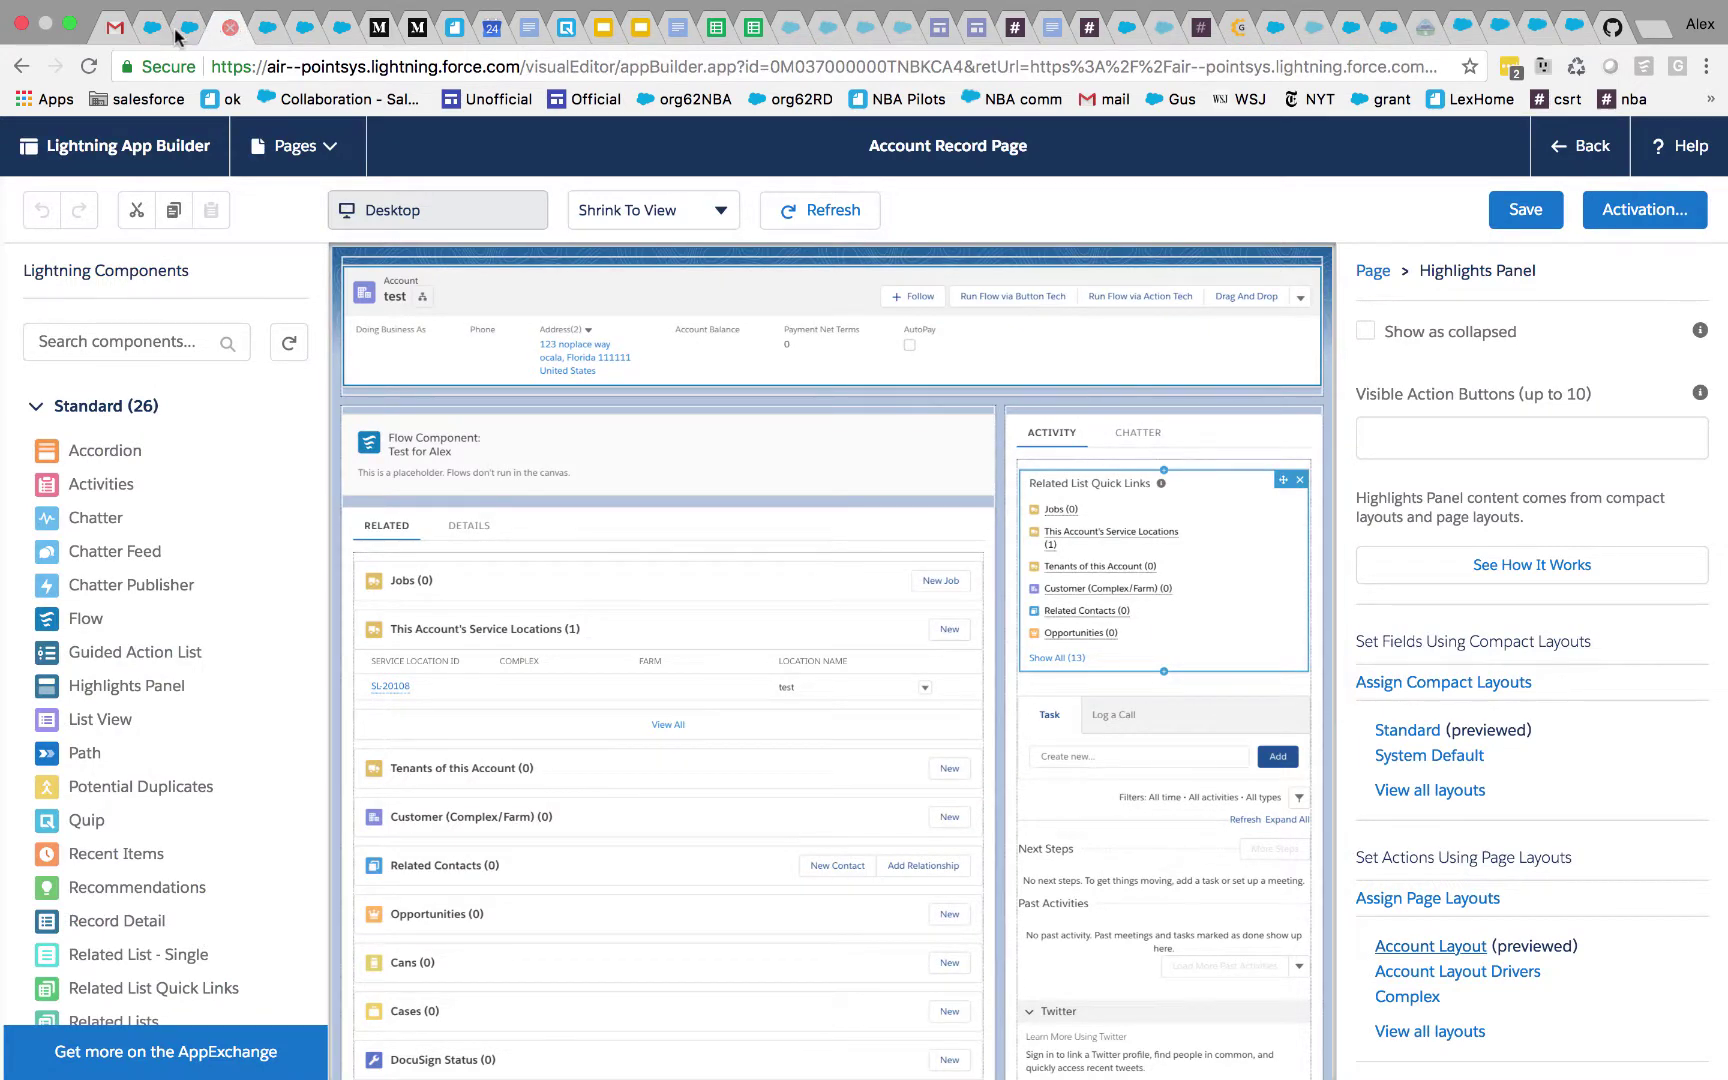
key(ctrl+shift+Tab)
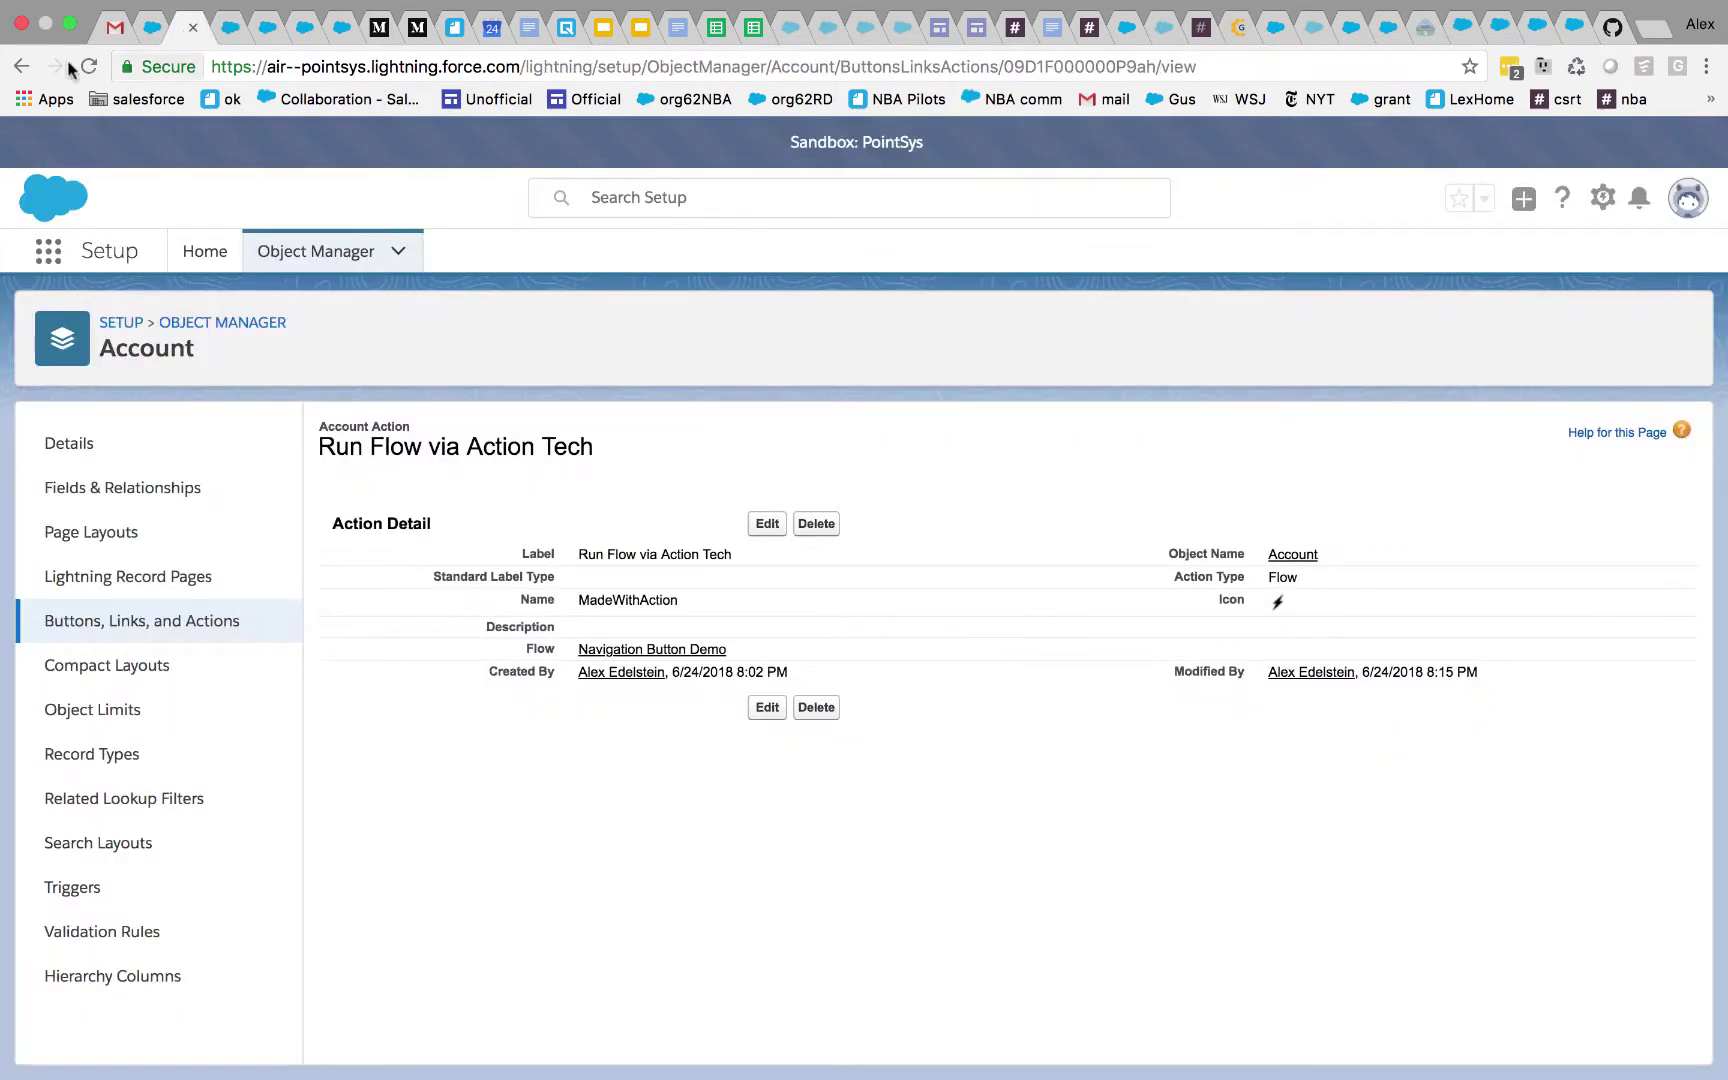
click(14, 67)
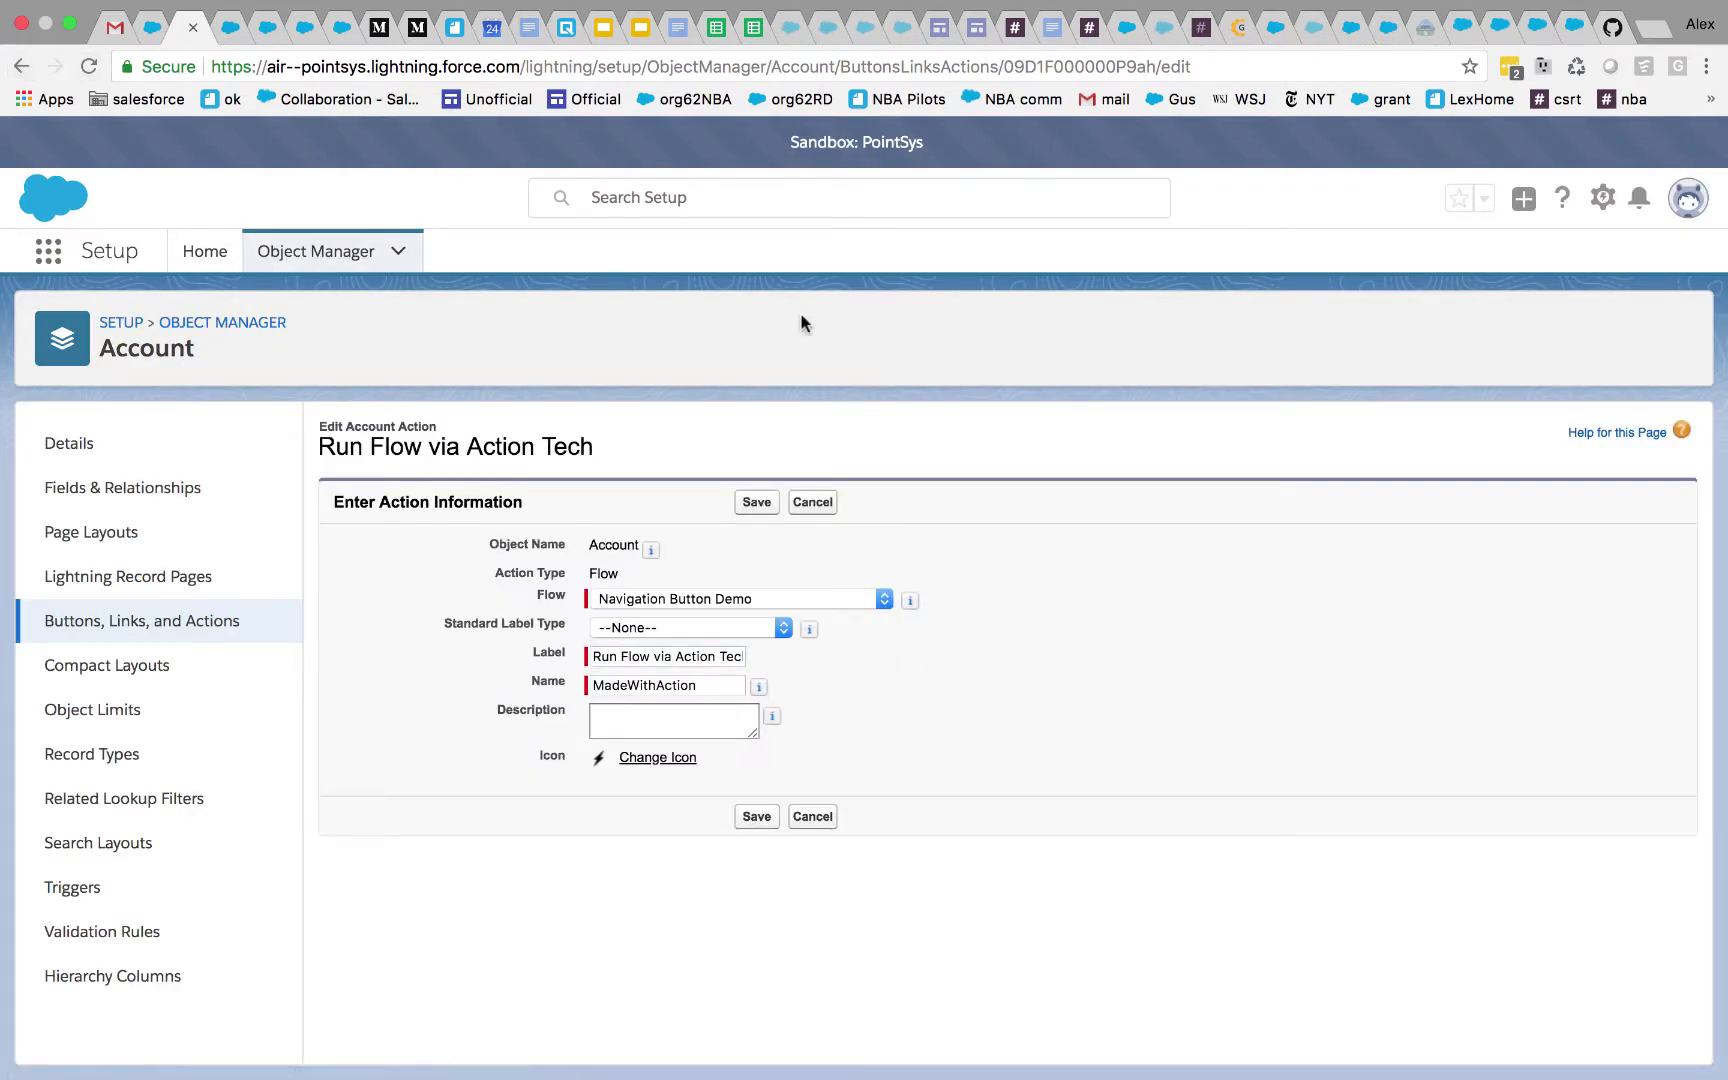
click(812, 502)
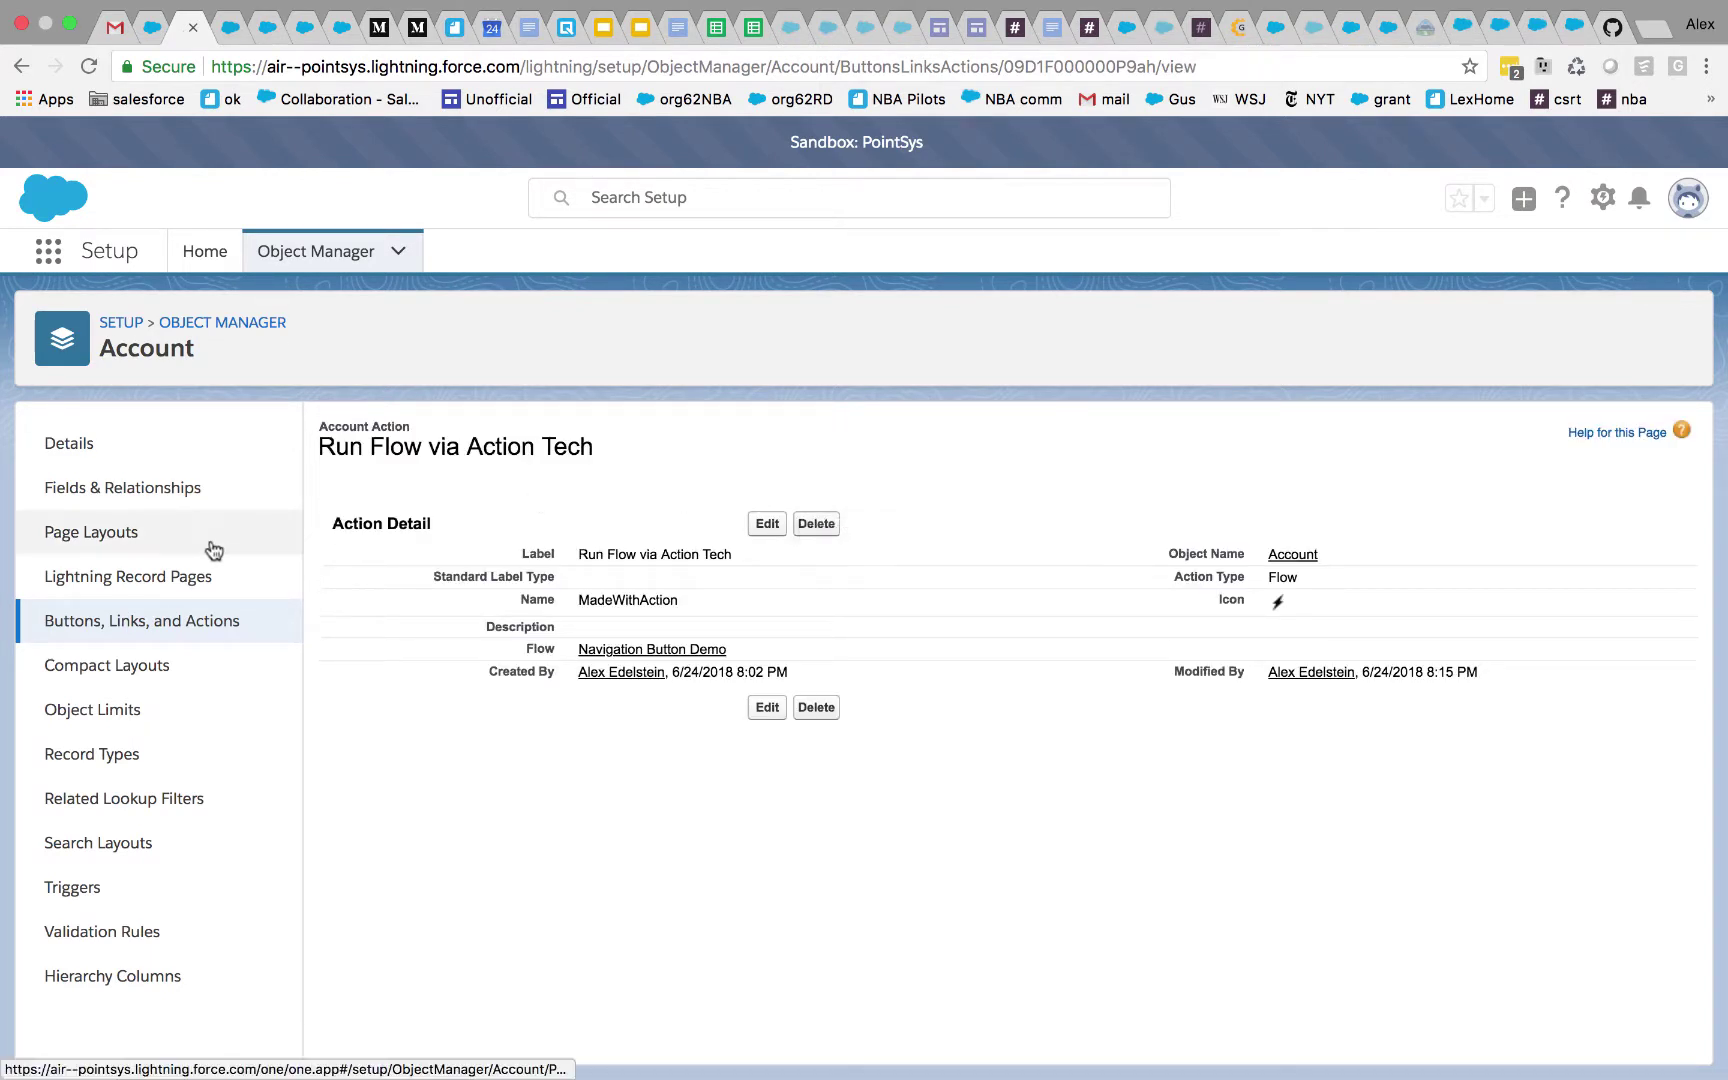
Step: Look through the Account object's fields and page layouts, the Account Record Page, and the Navigation Button Demo flow details
click(116, 489)
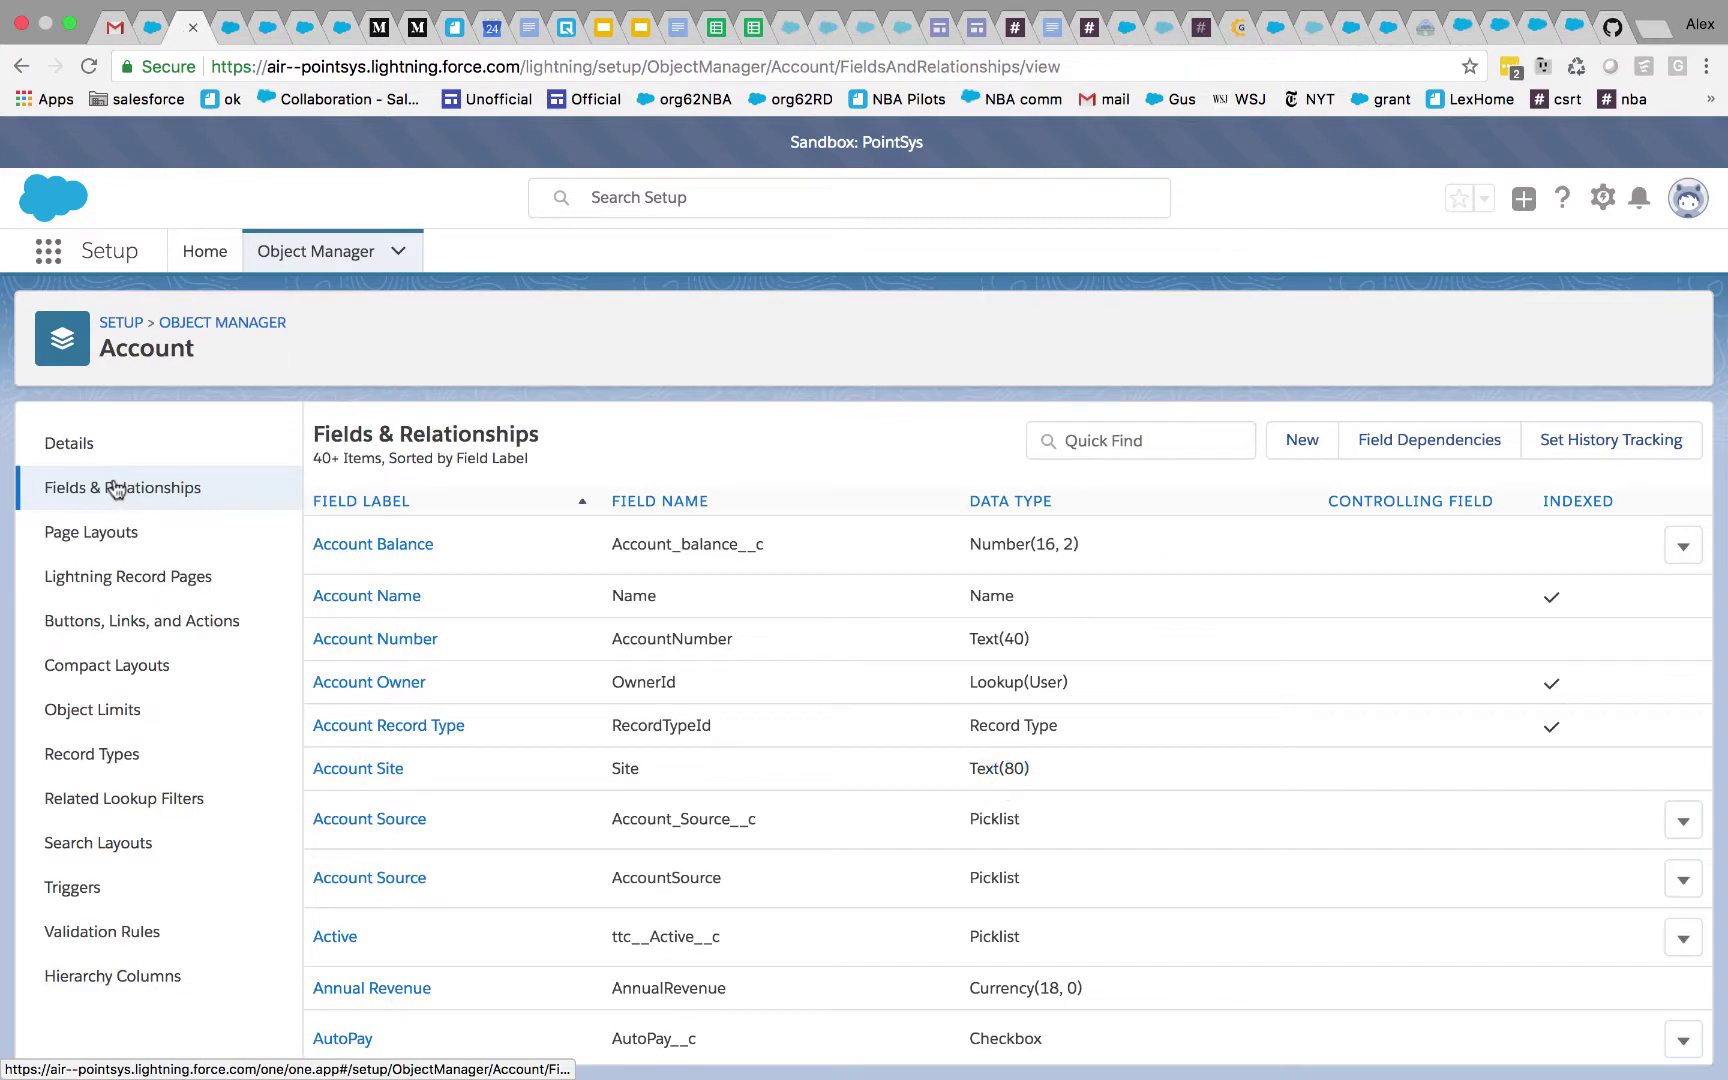
click(115, 542)
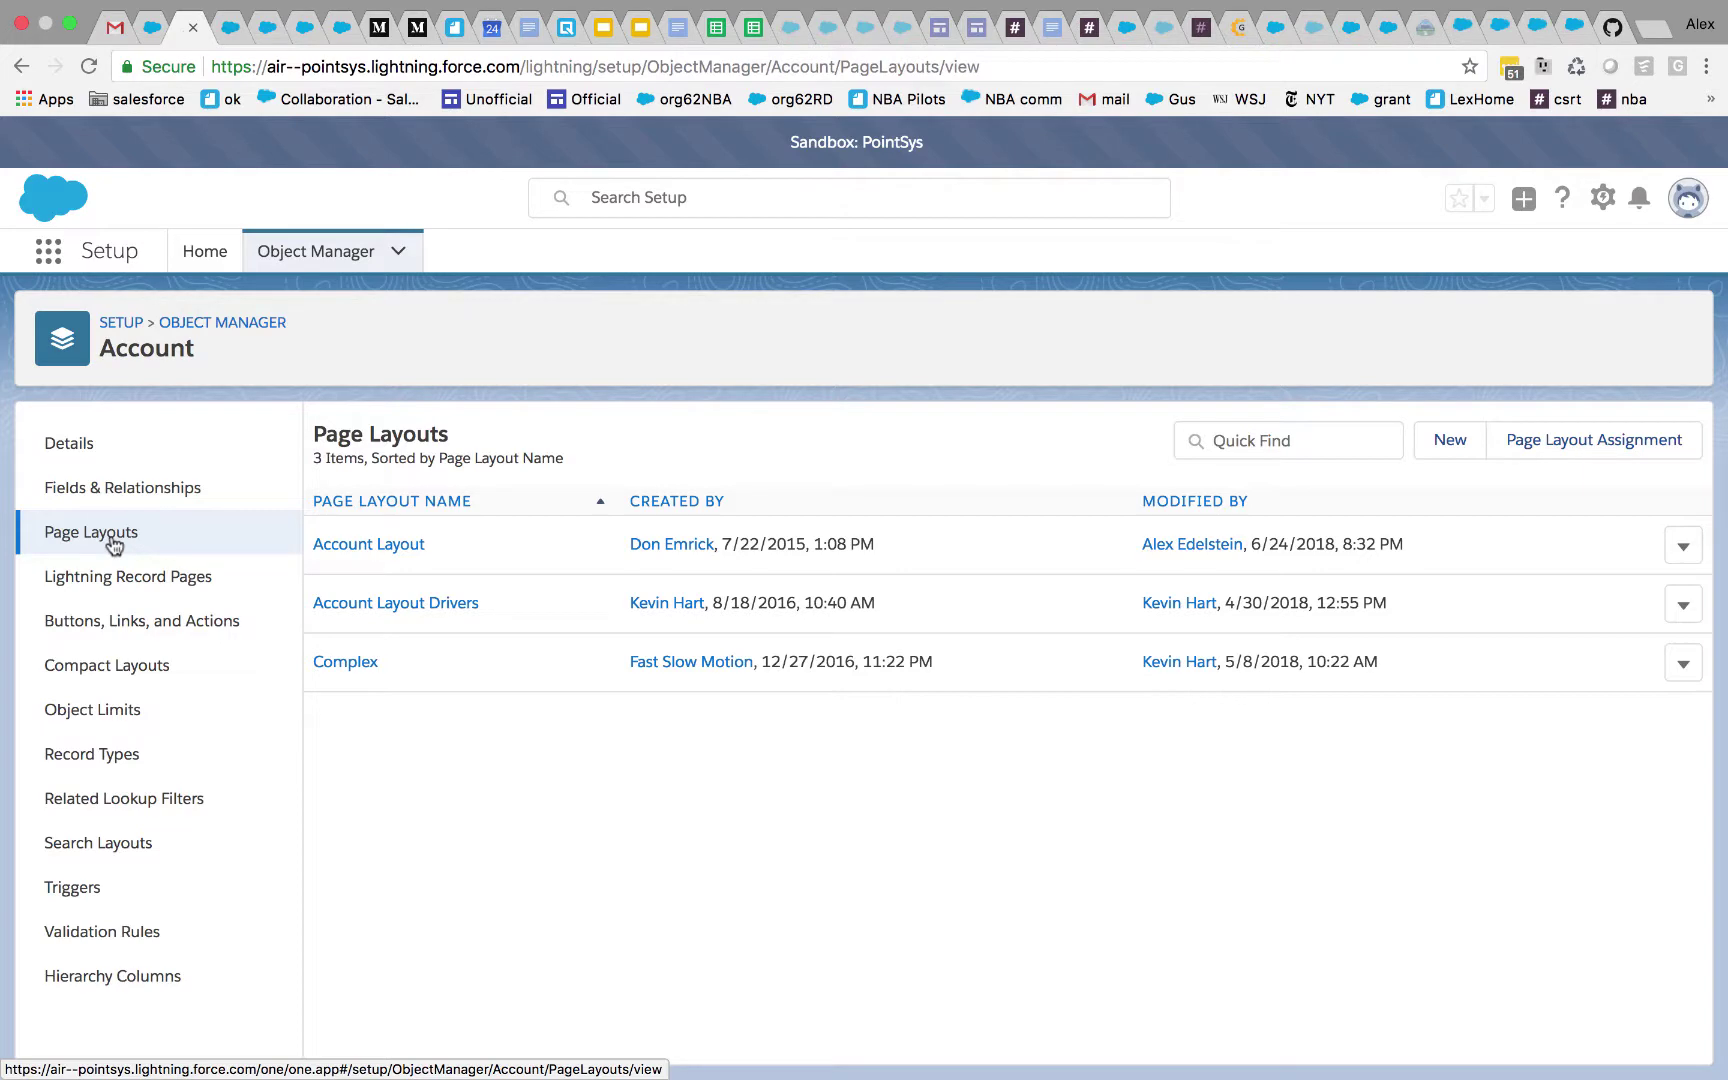
click(238, 24)
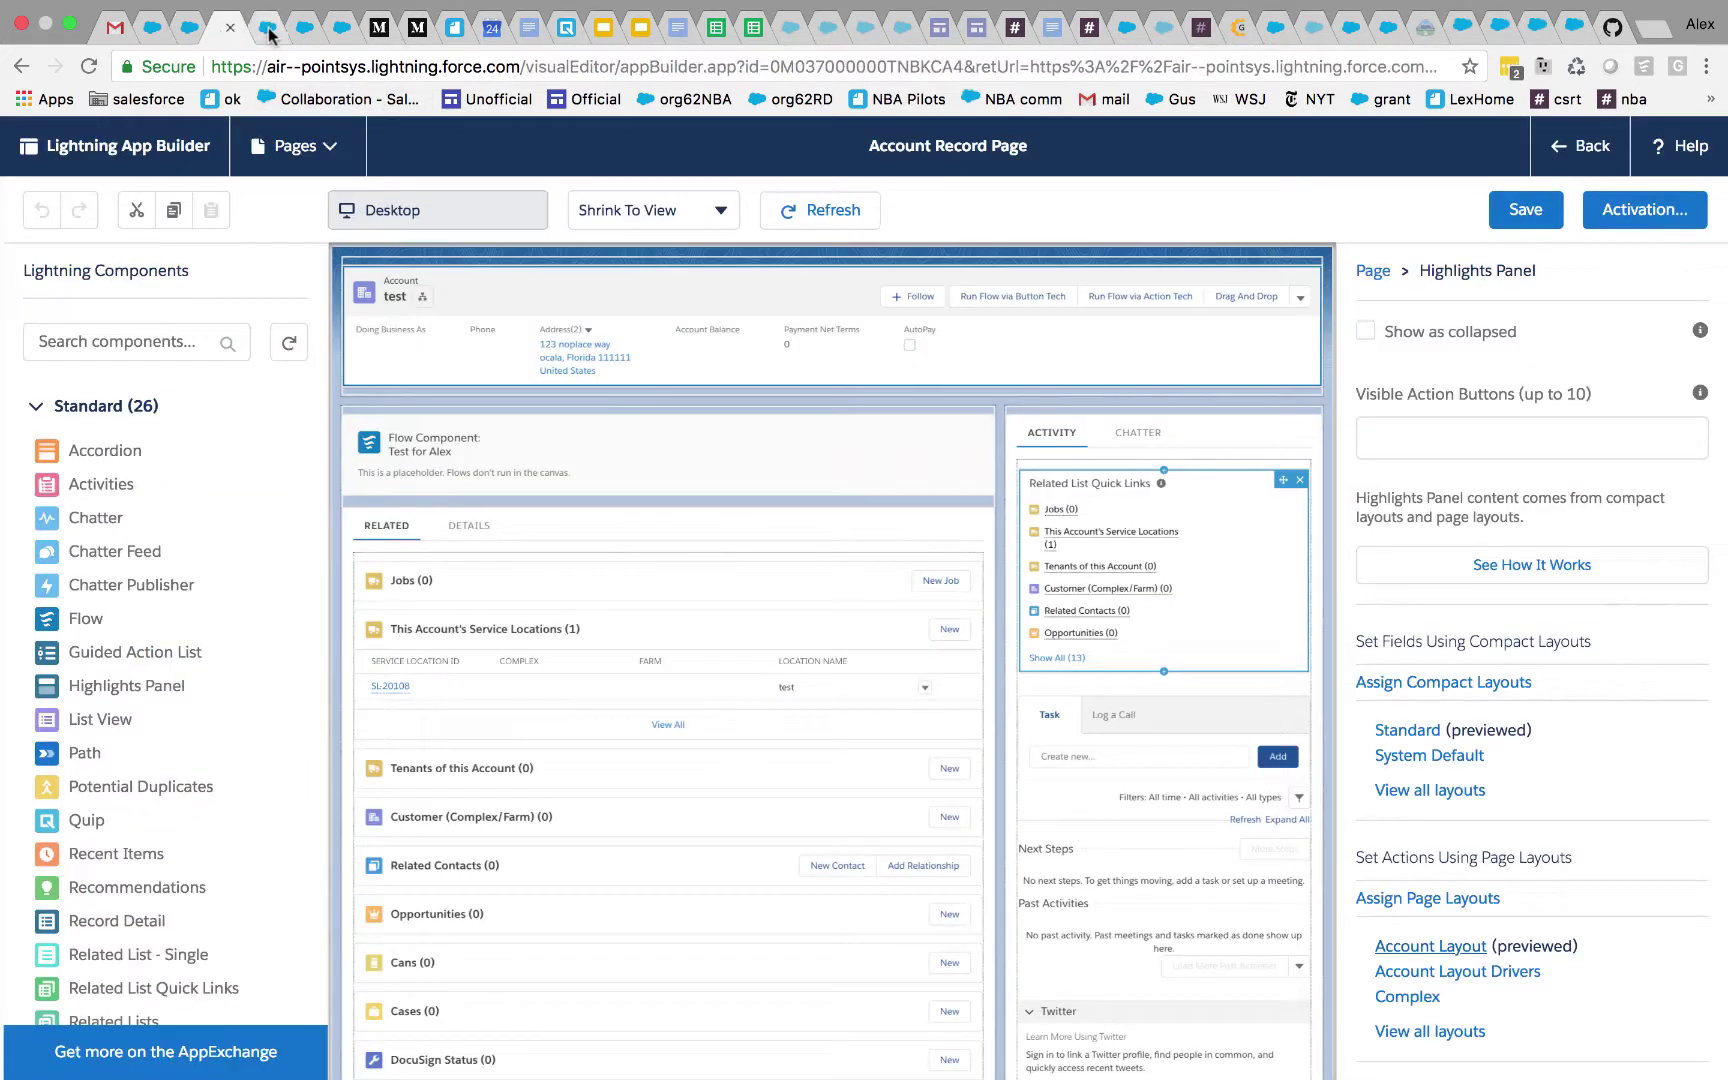
click(268, 30)
click(300, 30)
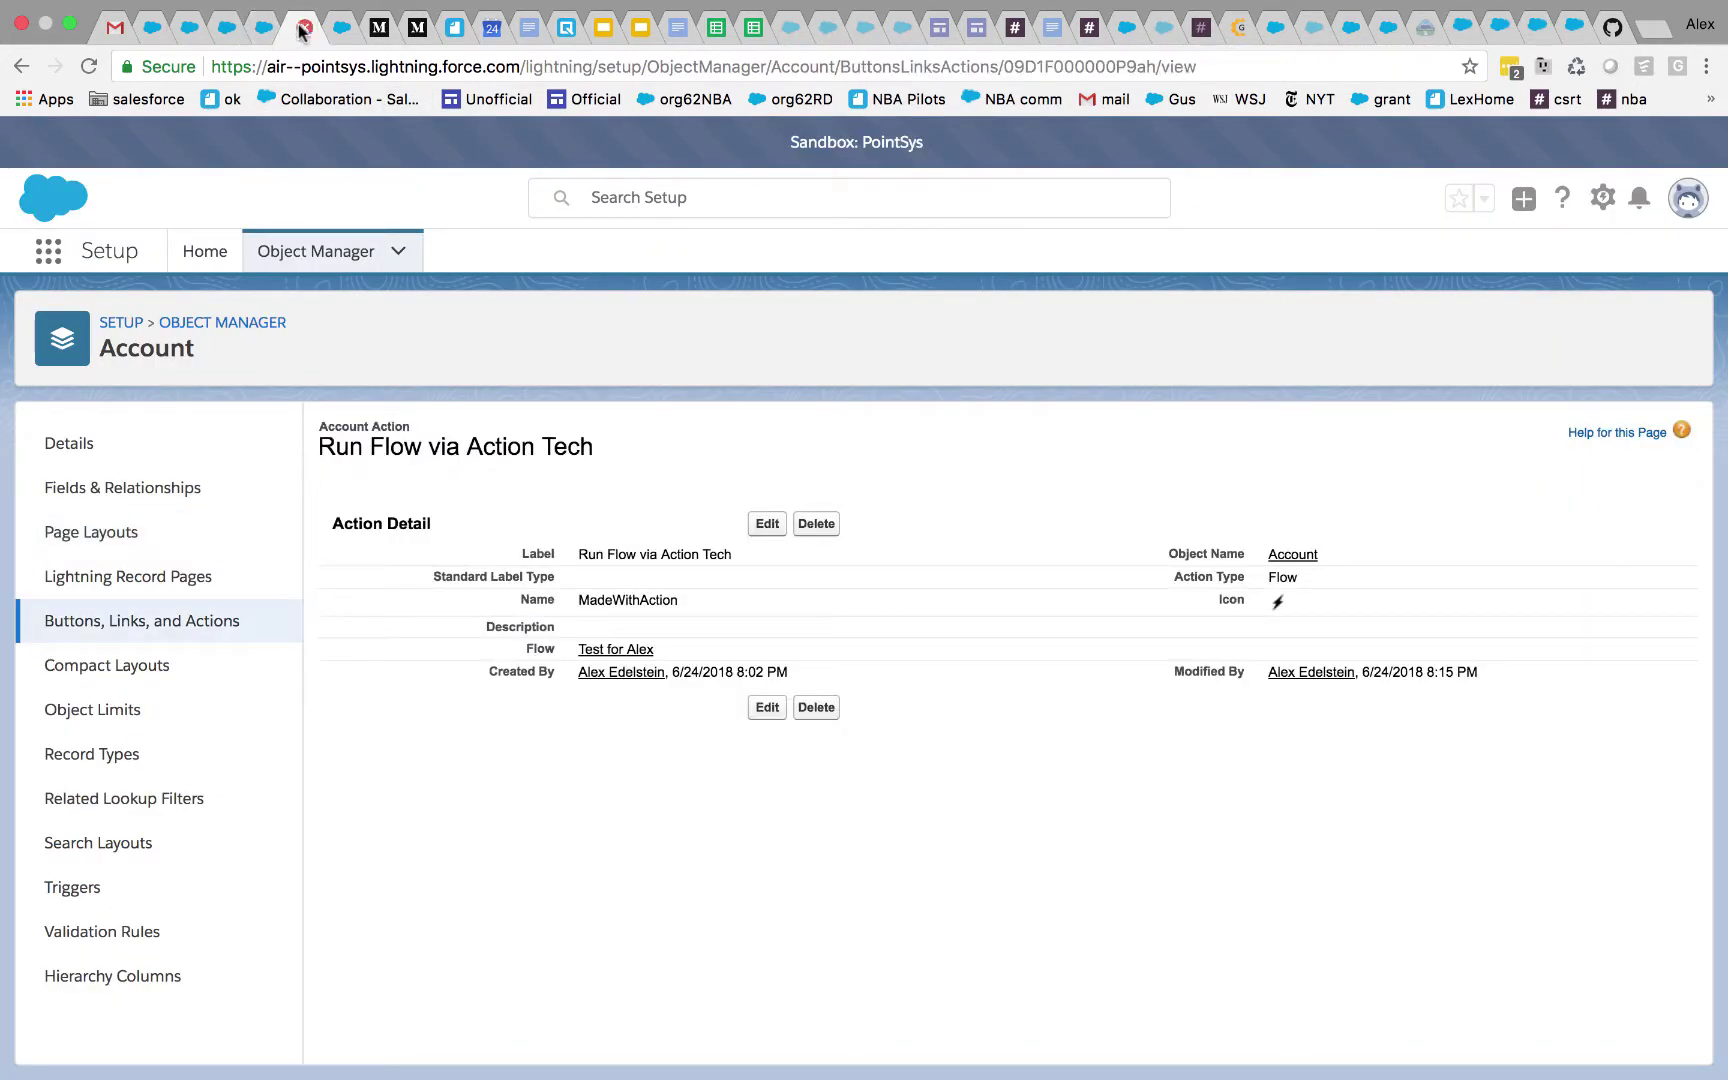
click(340, 36)
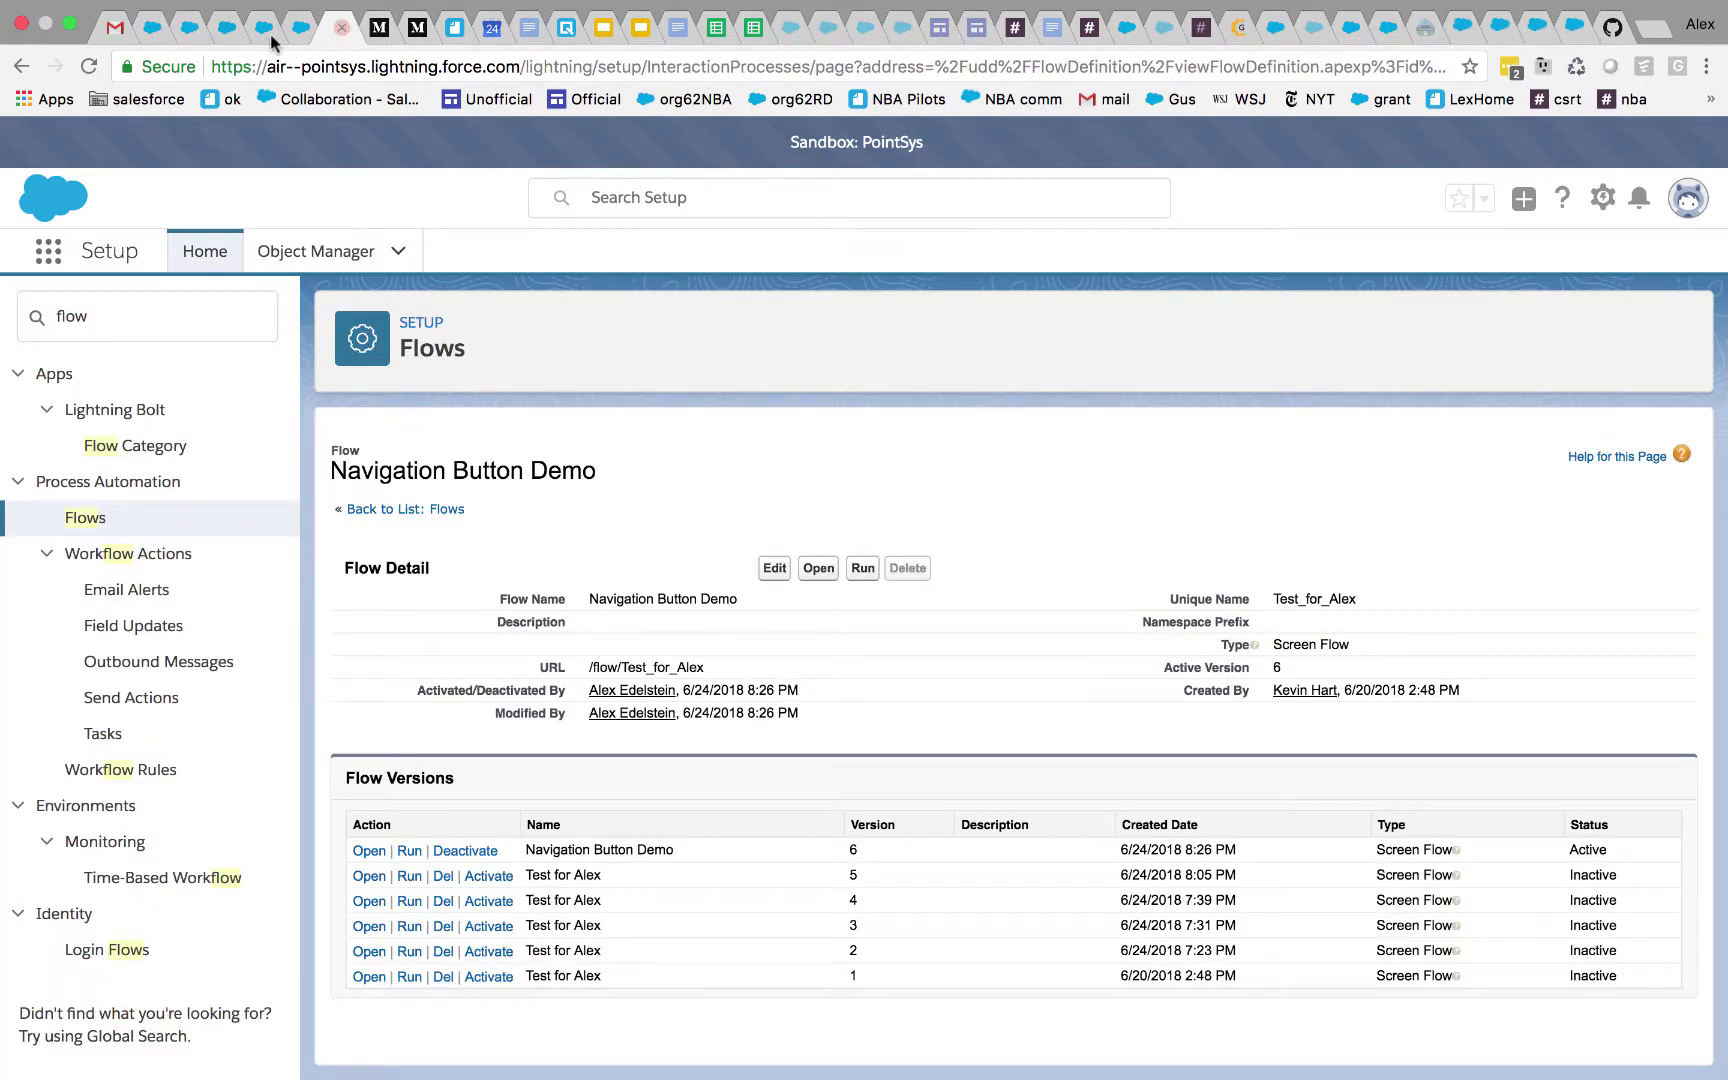
click(183, 27)
Step: Open the Consolidated Foobar Corporation account record from the recently viewed accounts
click(157, 33)
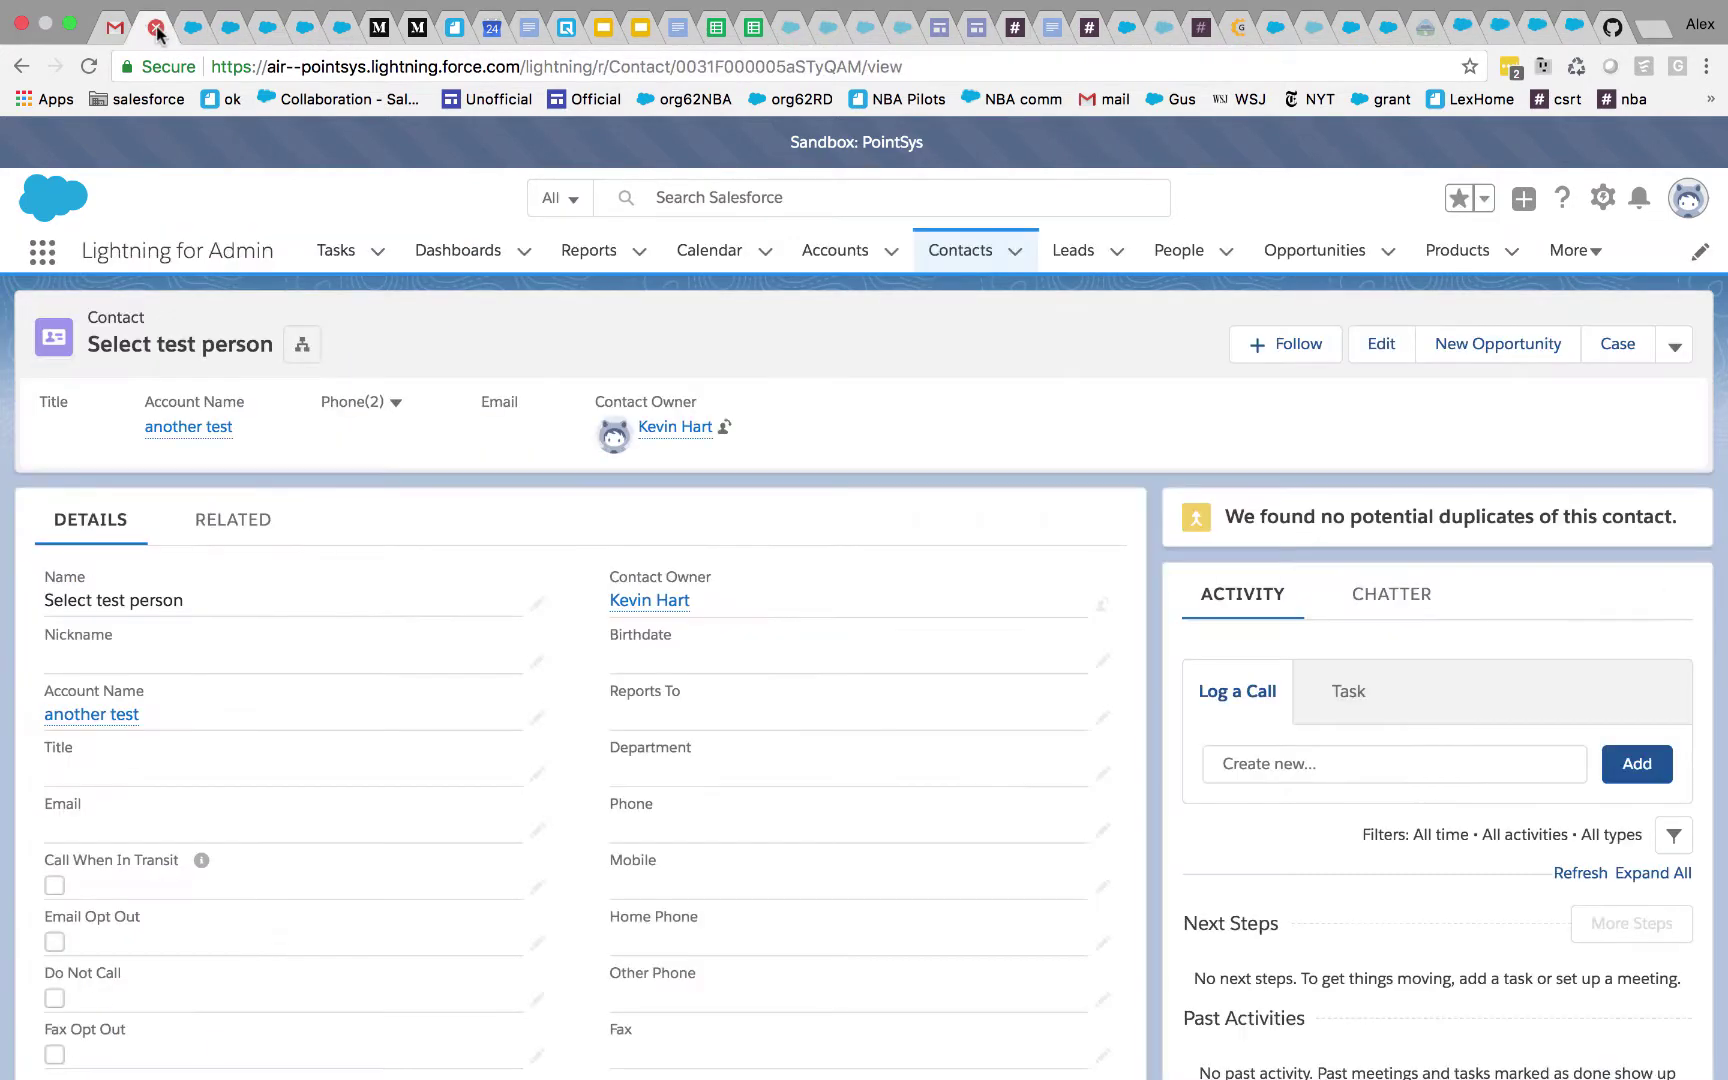
click(845, 270)
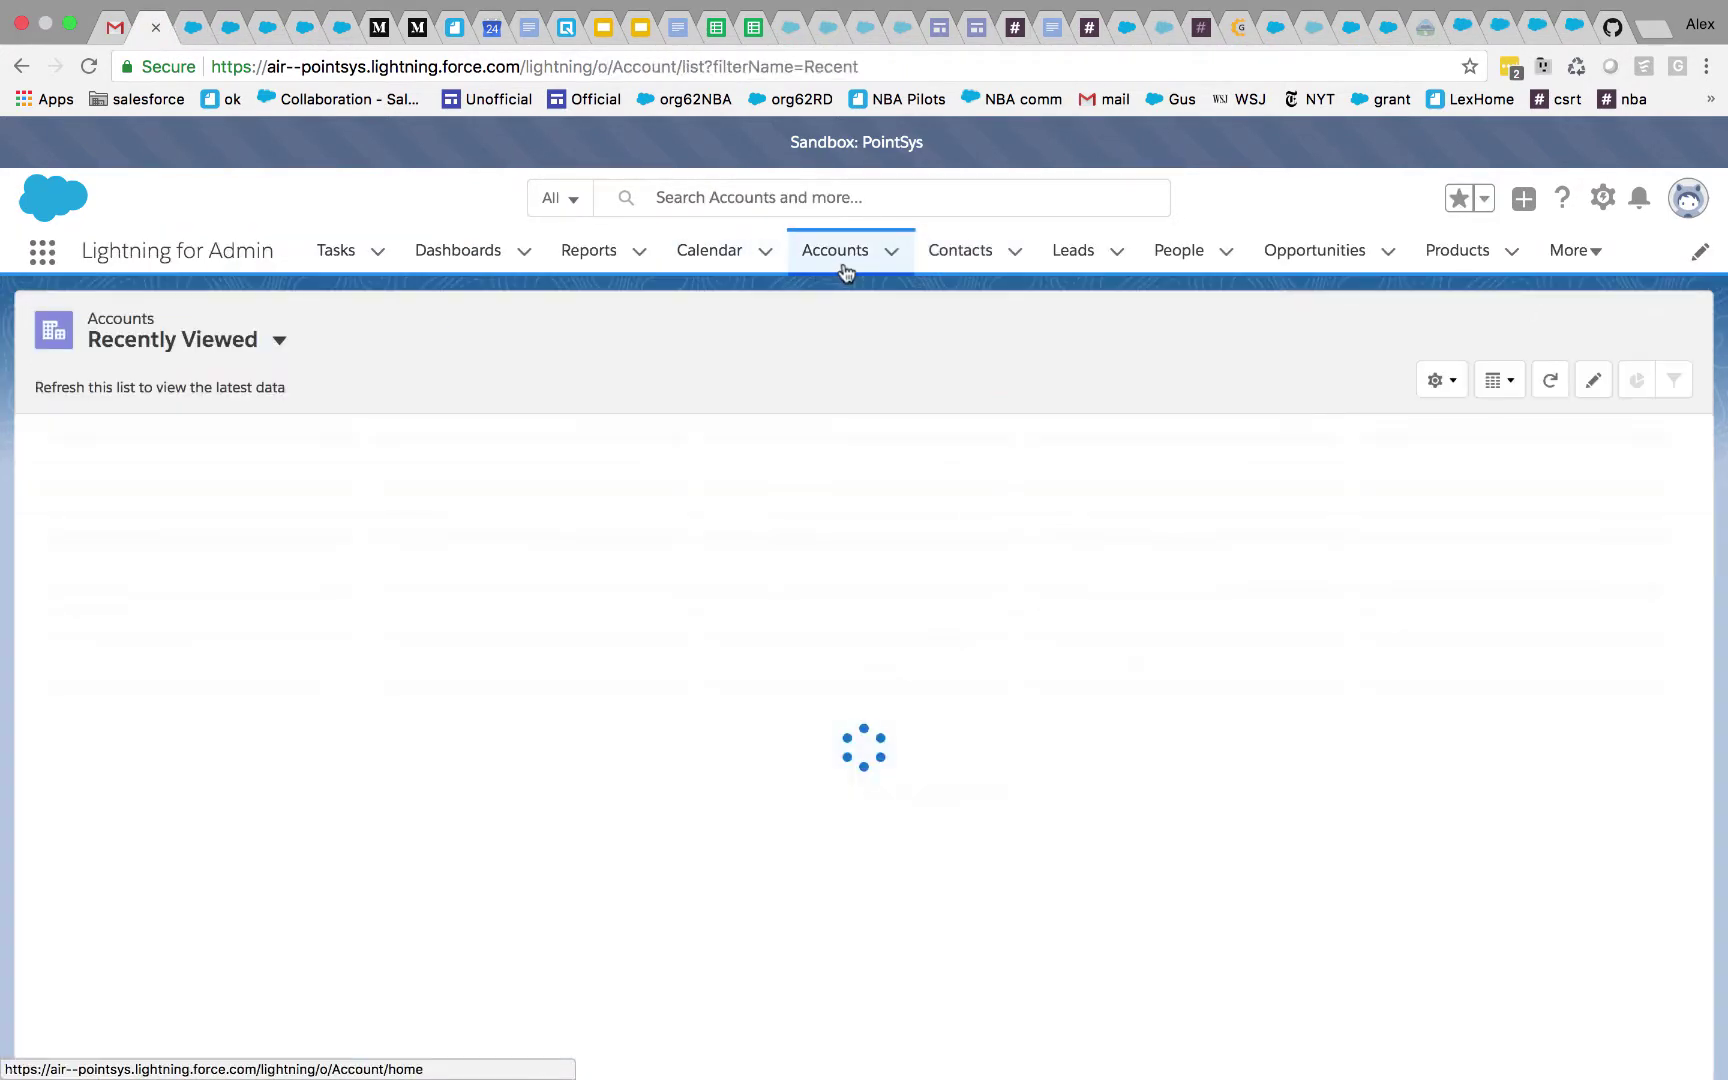
click(203, 470)
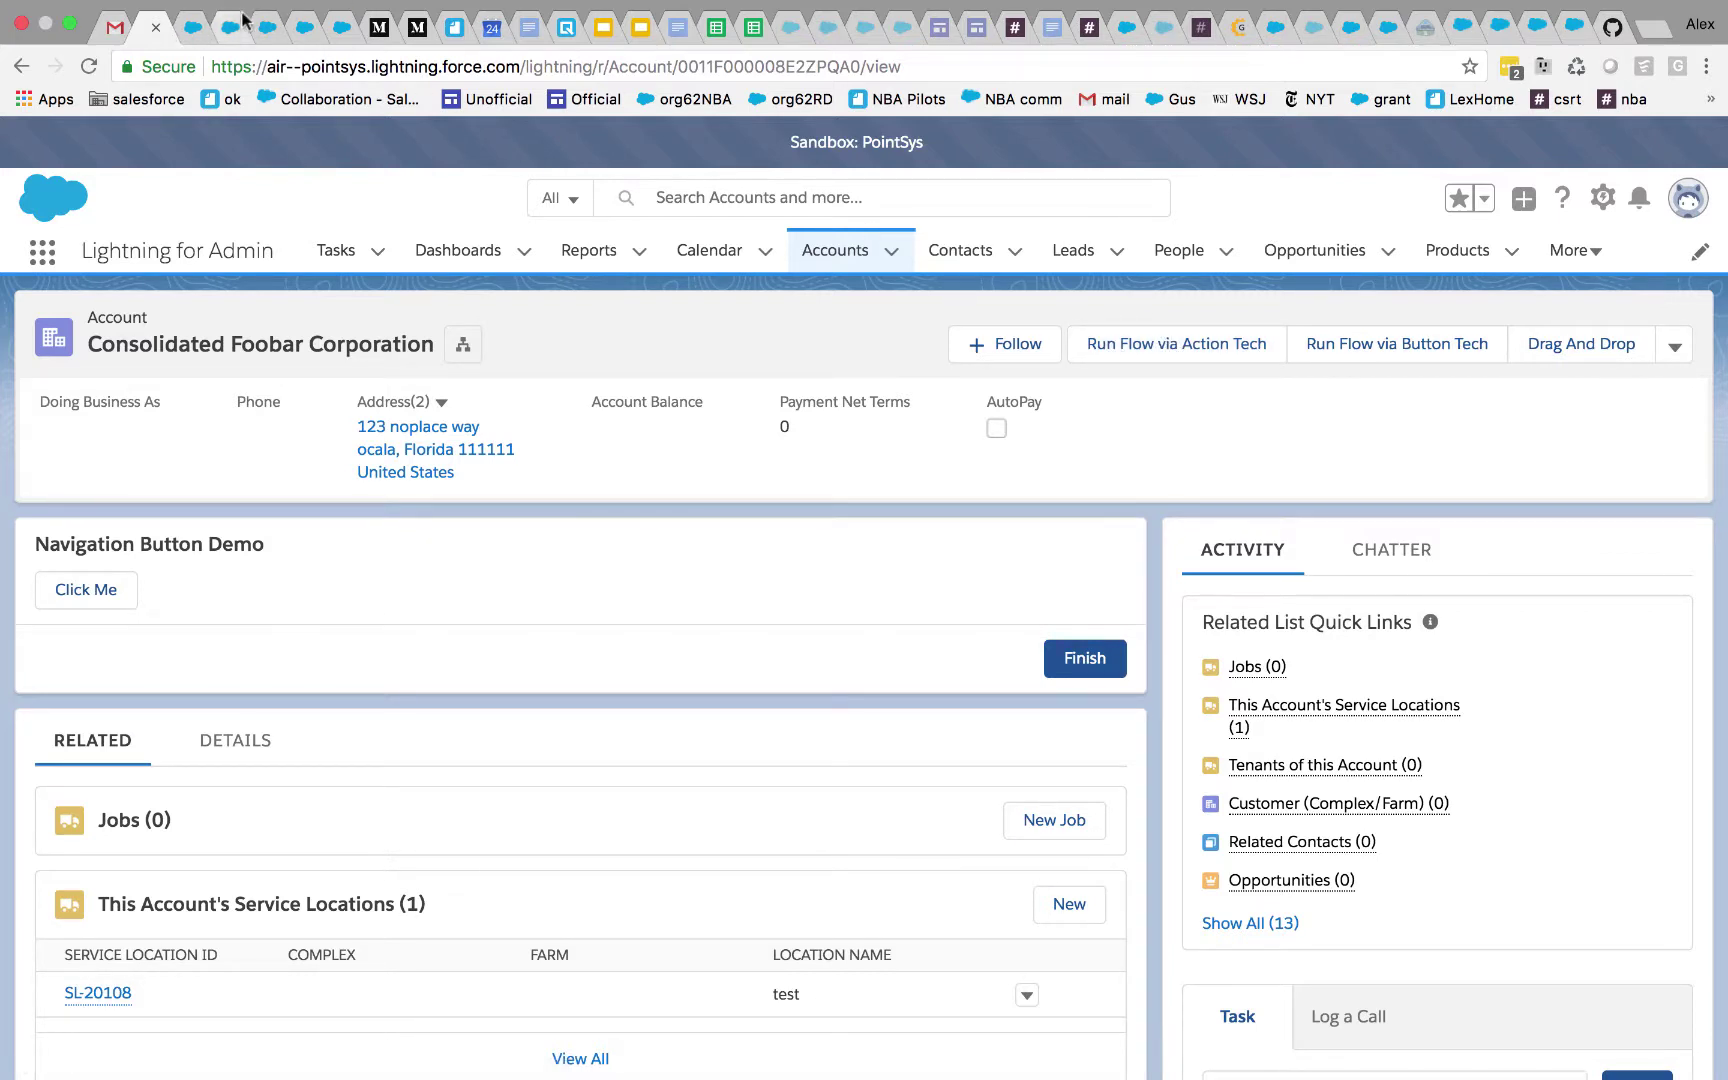
Step: Start a new Account action with the action type Flow, and cancel it without saving
click(196, 30)
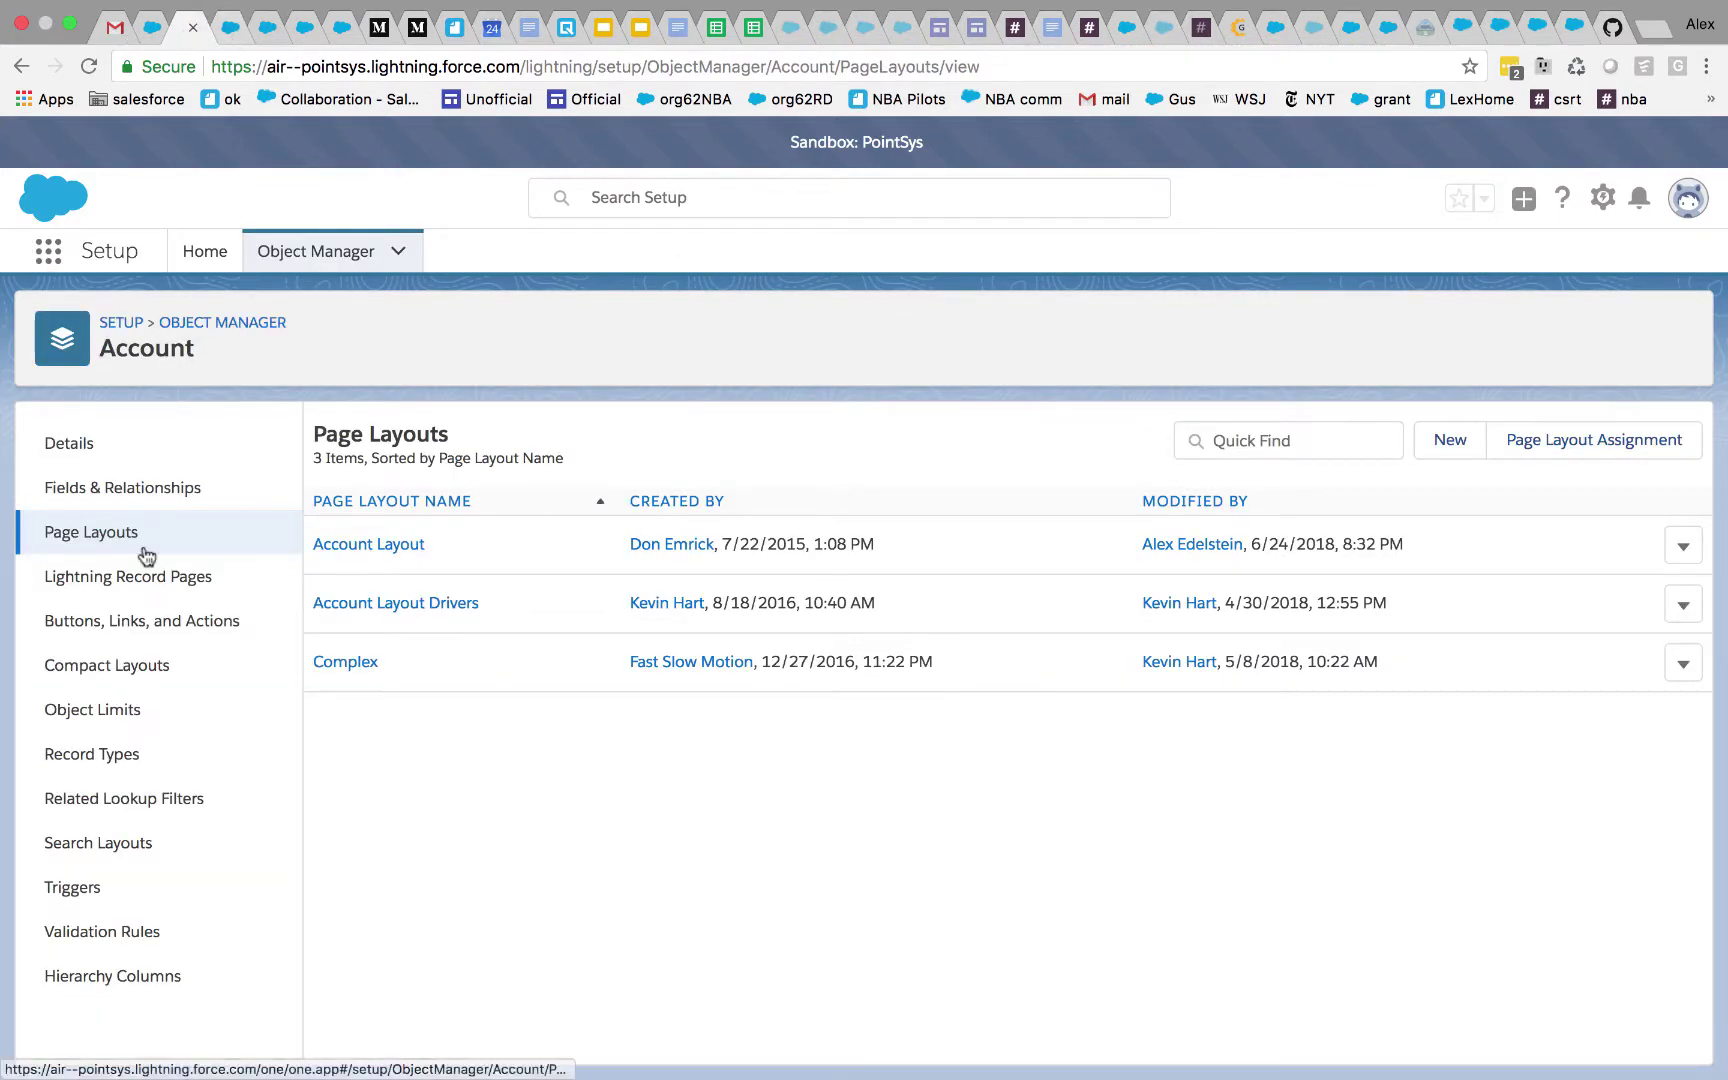
click(127, 621)
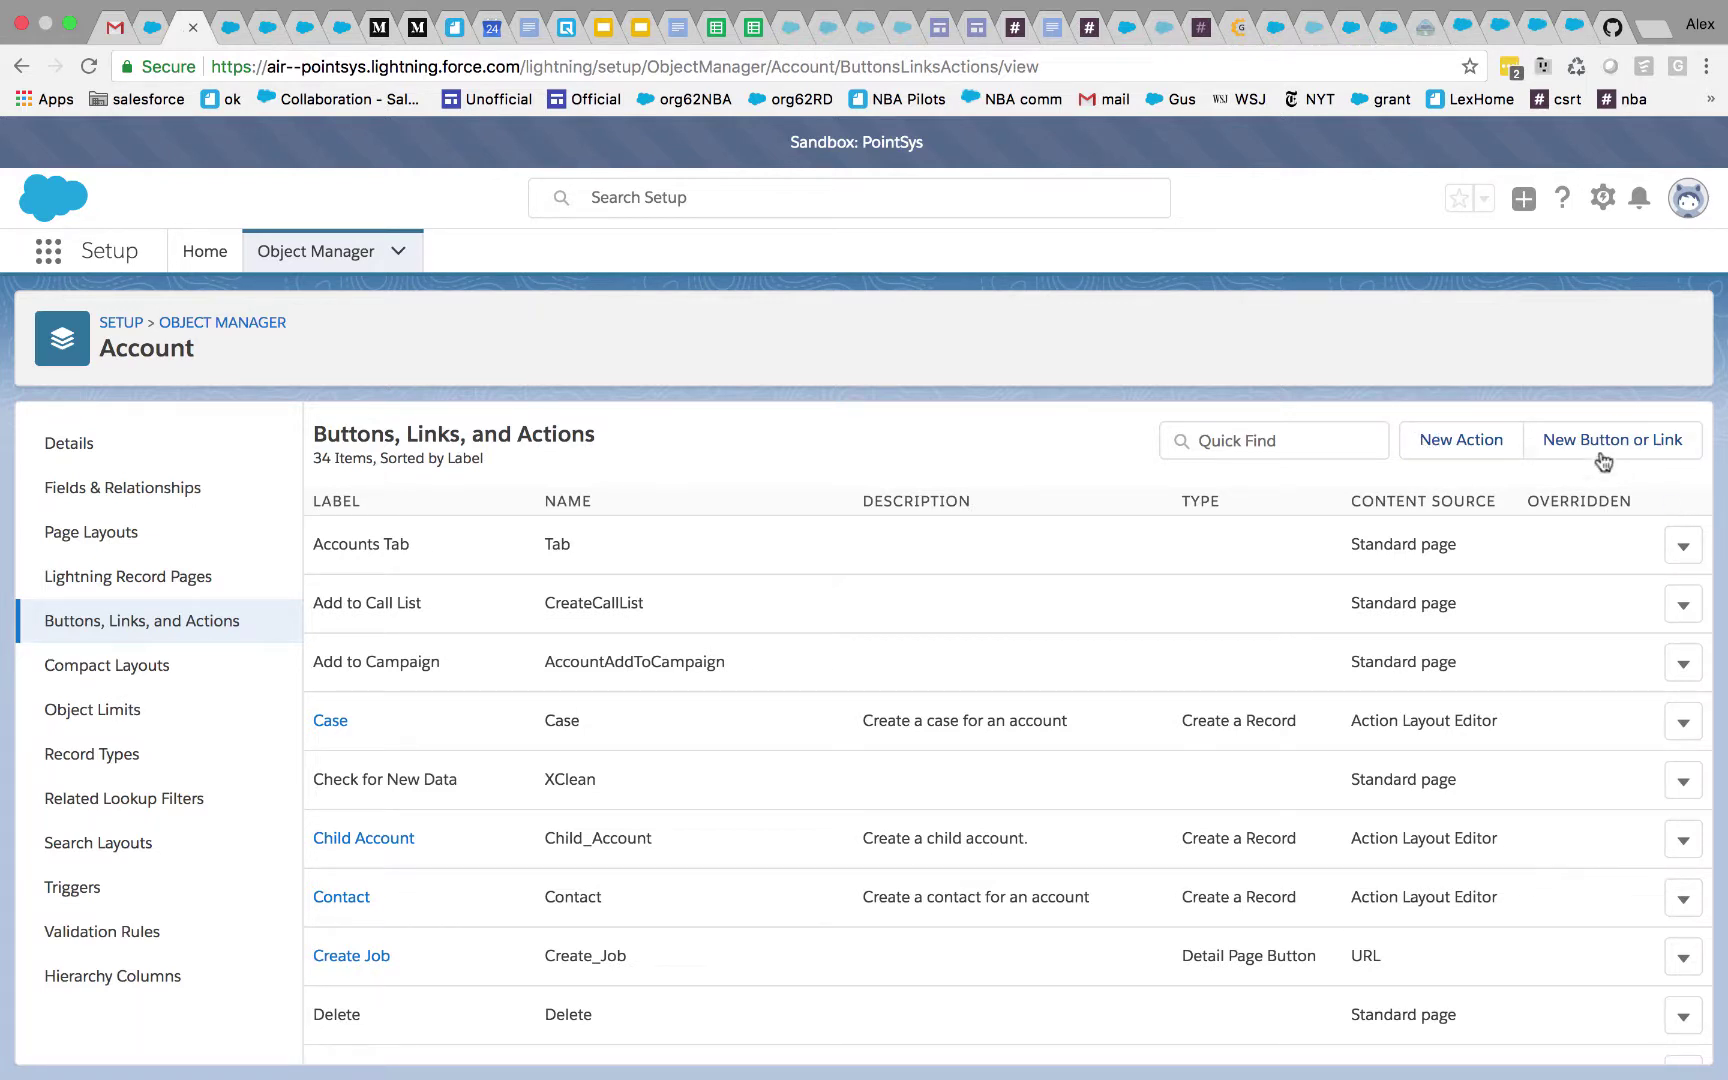
click(1457, 441)
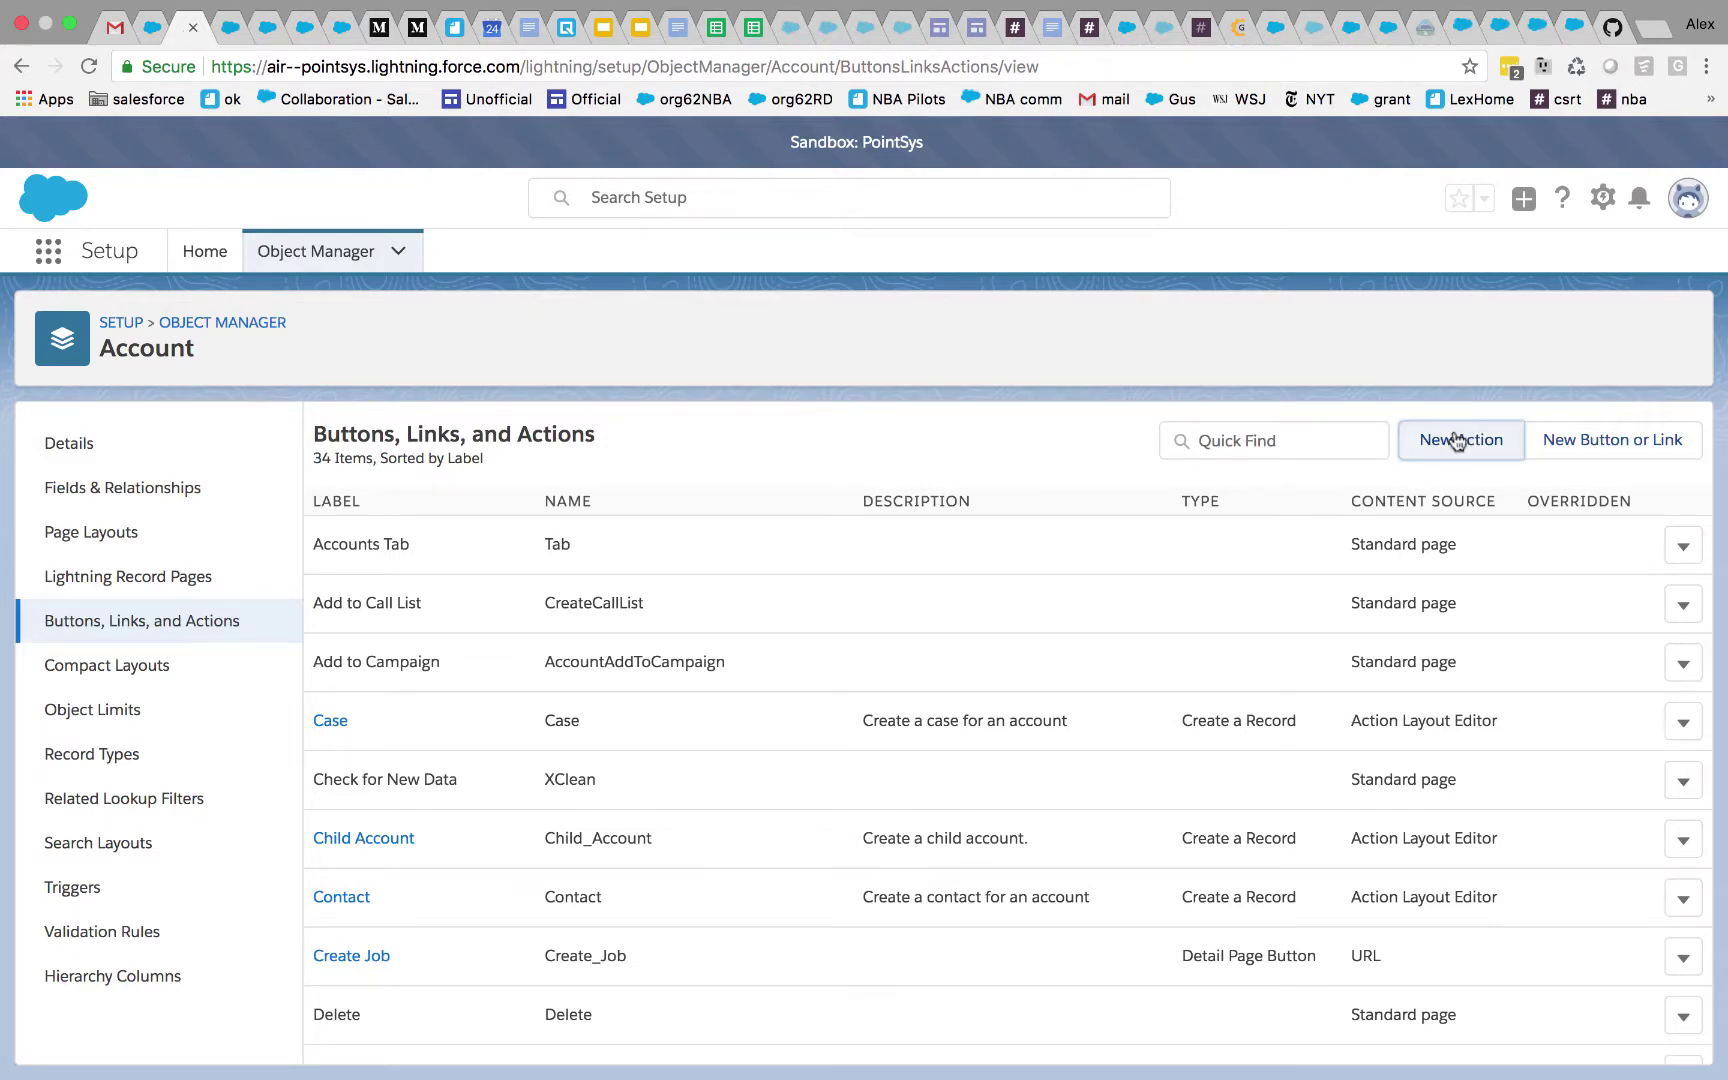
click(720, 573)
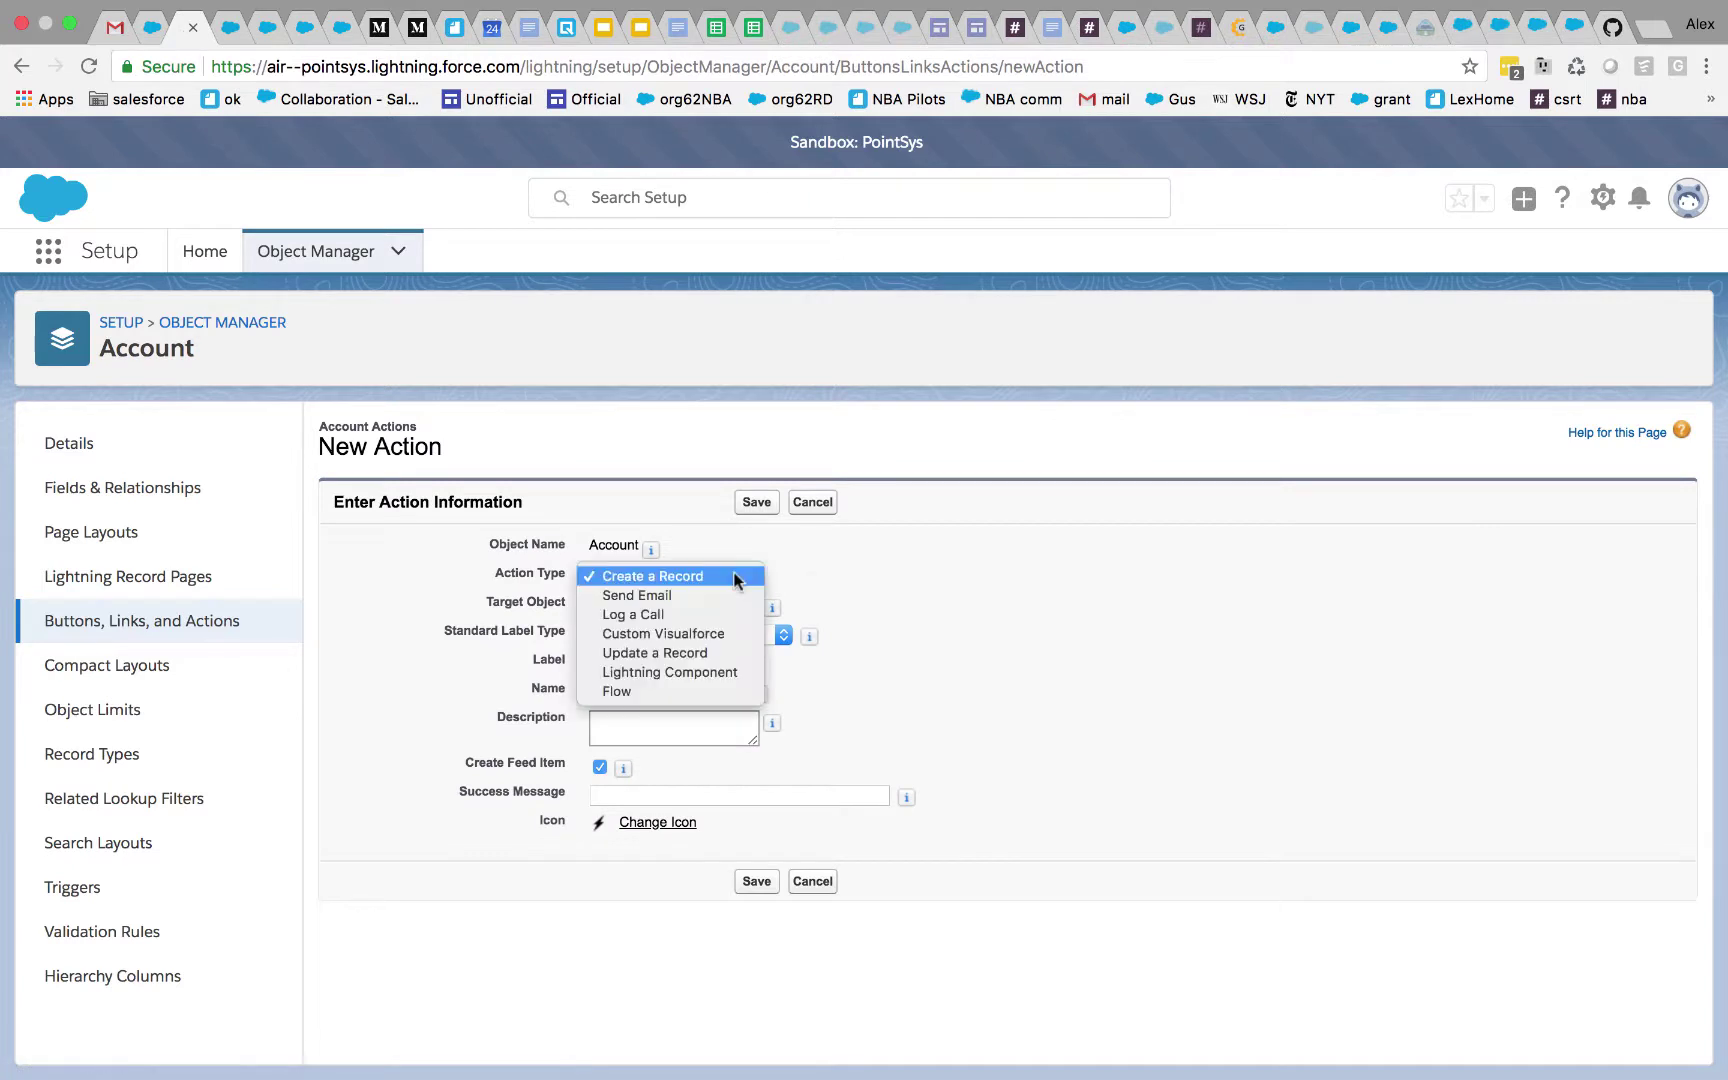
click(622, 690)
click(812, 502)
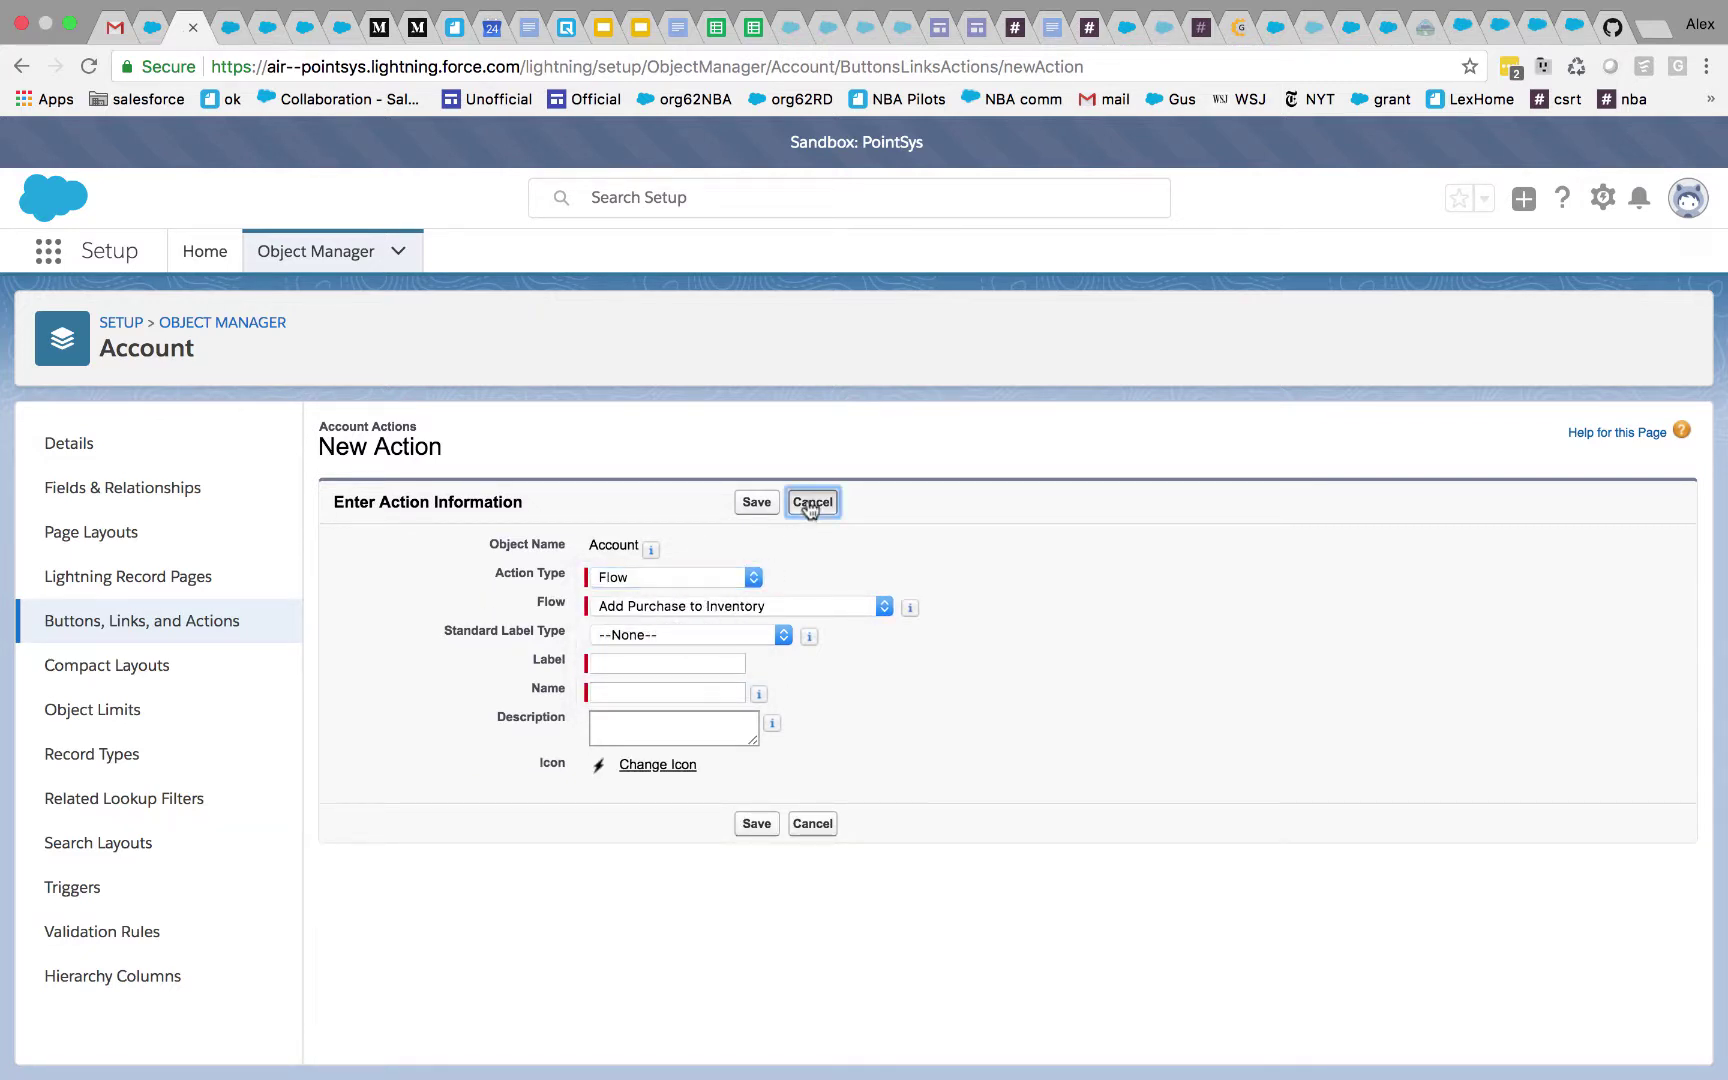